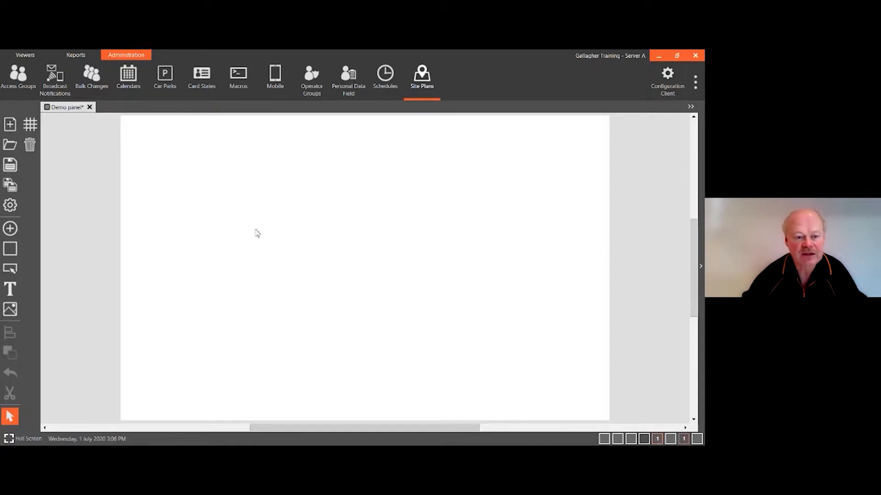
Filter the items by Macro and add the Lockdown foyer and Cancel Foyer Lockdown macros to the site plan
{"action": "left_click", "coordinate": [10, 228]}
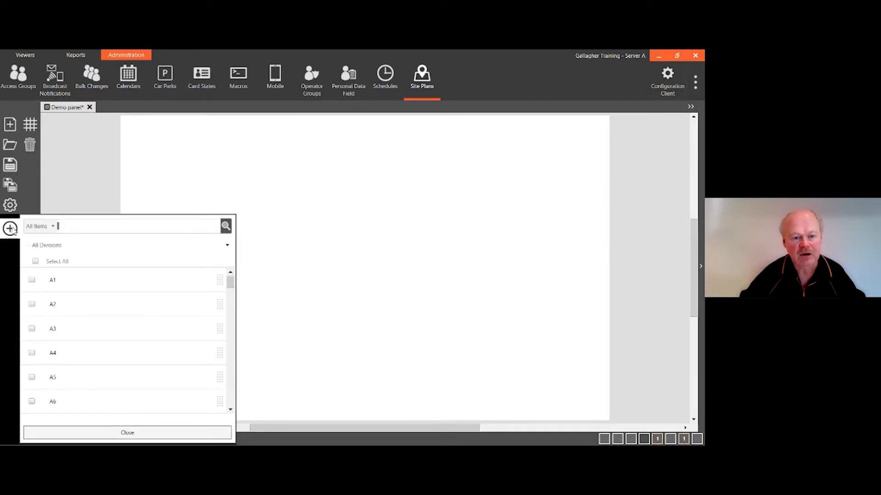
{"action": "left_click", "coordinate": [51, 231]}
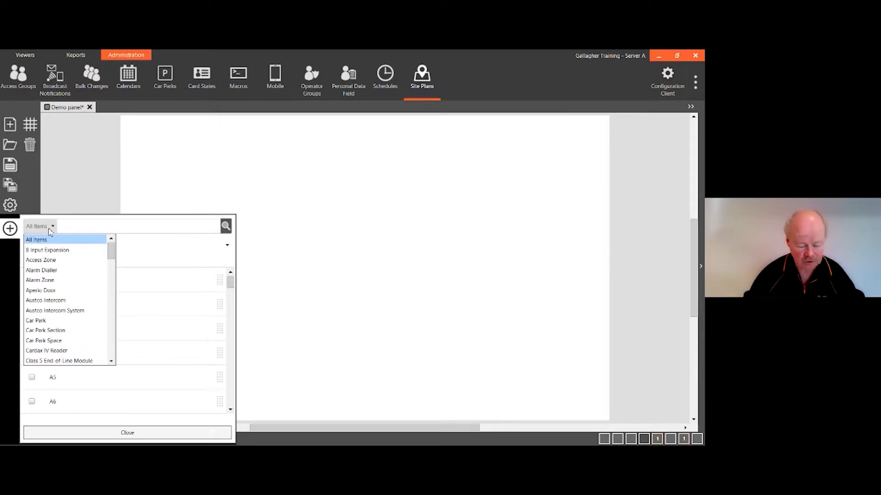
{"action": "key", "text": "m"}
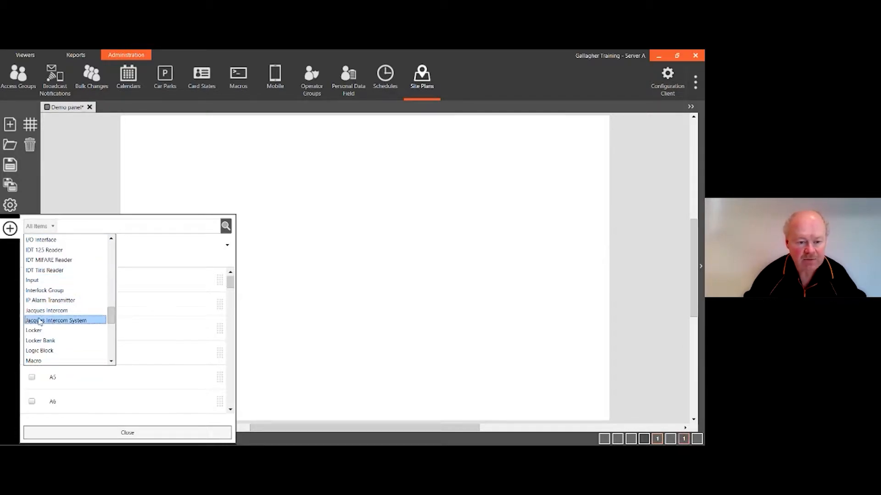
{"action": "left_click", "coordinate": [39, 362]}
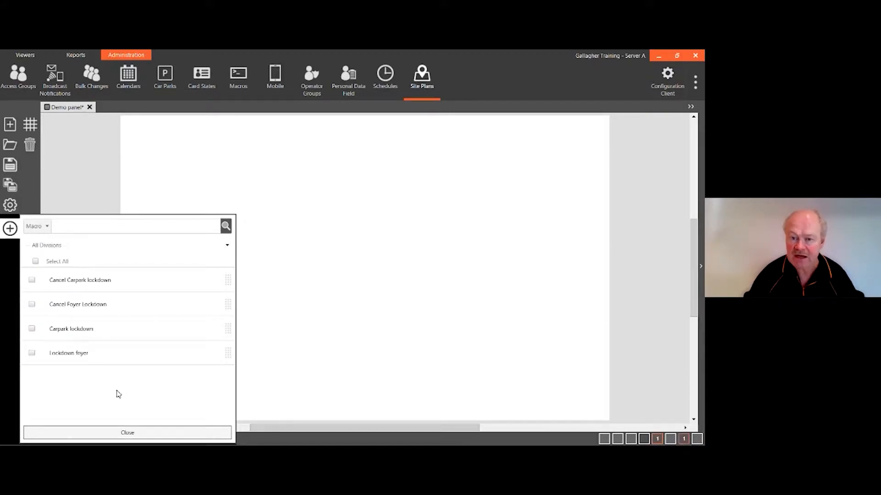
{"action": "left_click_drag", "start_coordinate": [24, 363], "coordinate": [63, 362]}
{"action": "left_click", "coordinate": [31, 354]}
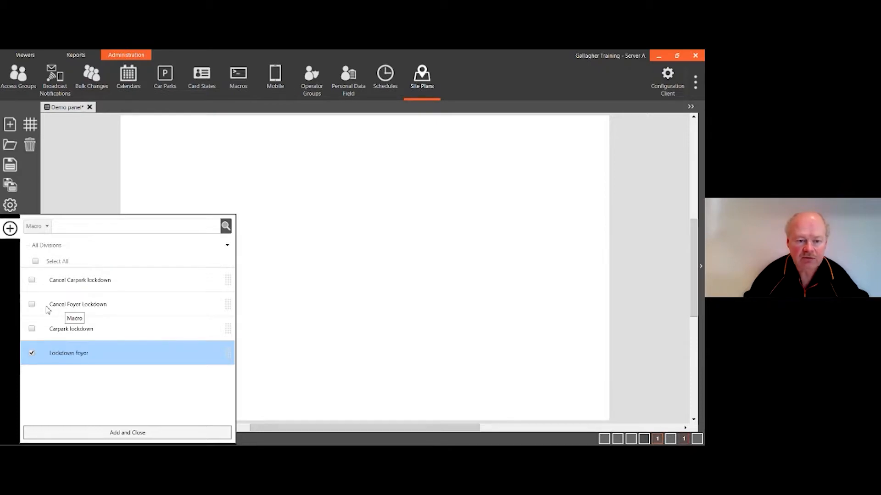
{"action": "left_click", "coordinate": [32, 304]}
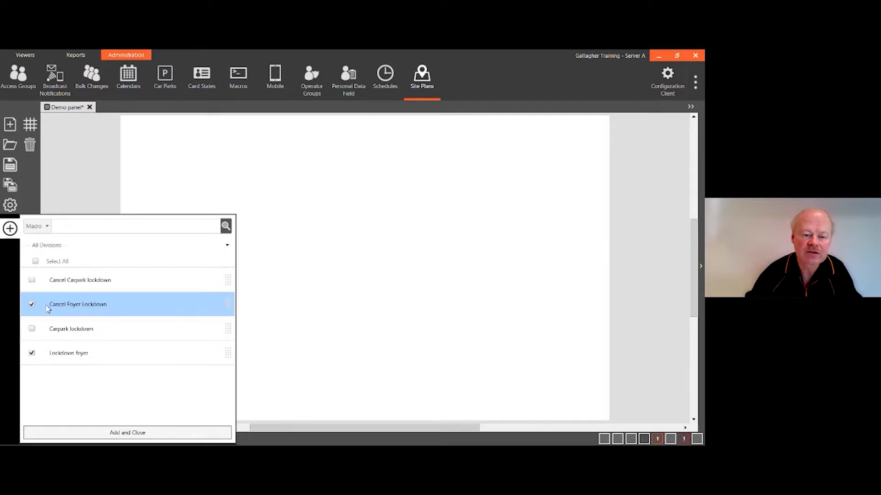
{"action": "left_click", "coordinate": [127, 434]}
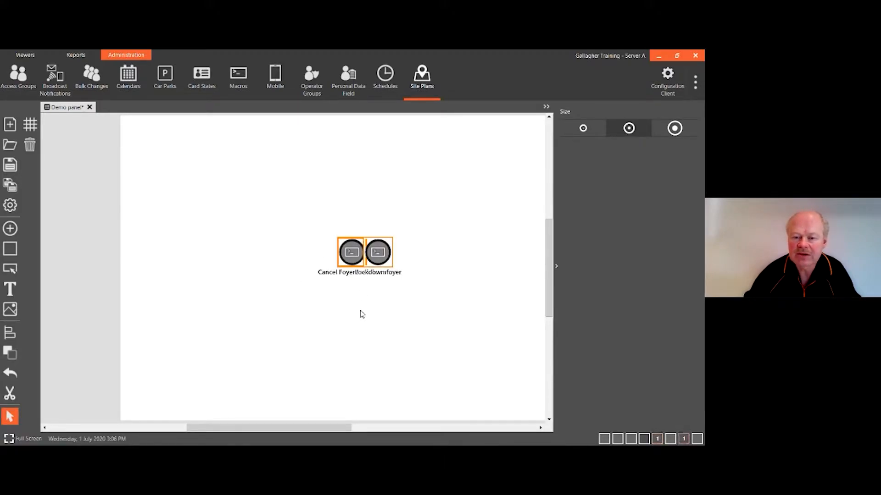
Separate the two macro icons on the plan, placing Lockdown foyer above Cancel Foyer Lockdown
{"action": "left_click_drag", "start_coordinate": [353, 253], "coordinate": [316, 241]}
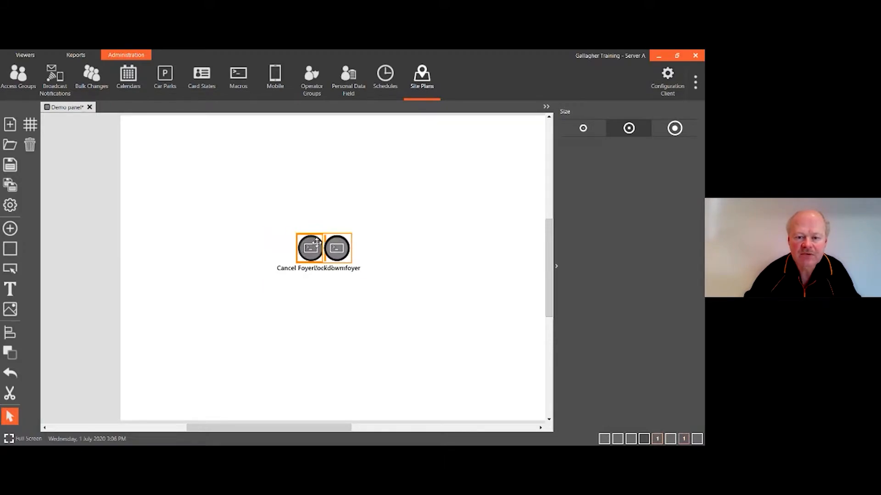
{"action": "left_click", "coordinate": [361, 171]}
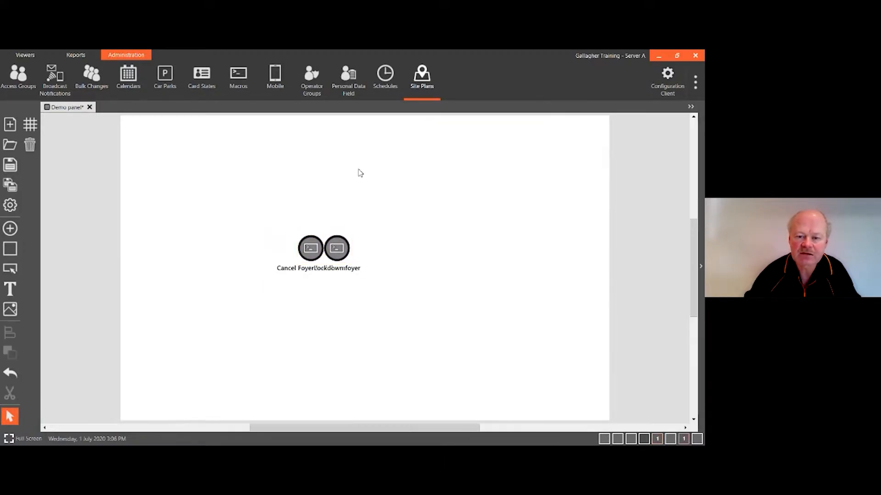
{"action": "left_click_drag", "start_coordinate": [317, 251], "coordinate": [247, 246]}
{"action": "left_click_drag", "start_coordinate": [337, 248], "coordinate": [294, 239]}
{"action": "left_click", "coordinate": [235, 246]}
{"action": "left_click_drag", "start_coordinate": [236, 246], "coordinate": [233, 299]}
{"action": "left_click_drag", "start_coordinate": [298, 248], "coordinate": [226, 255]}
{"action": "left_click", "coordinate": [238, 301]}
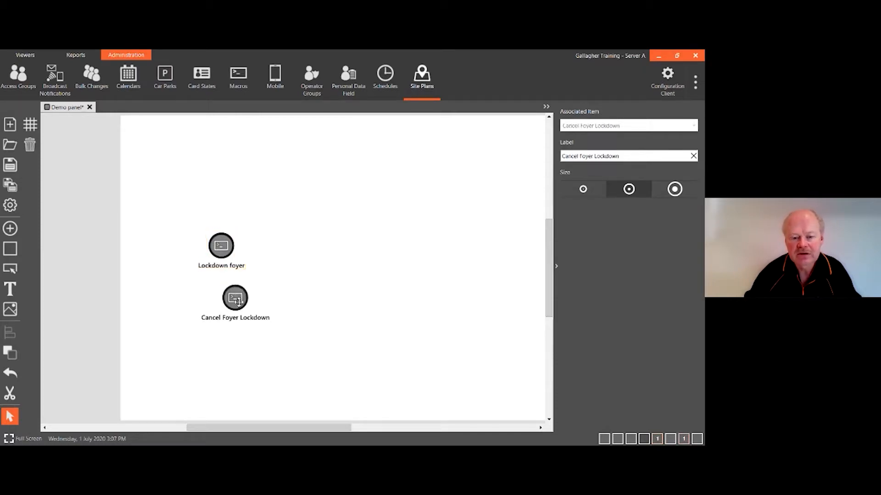
{"action": "left_click_drag", "start_coordinate": [238, 301], "coordinate": [243, 308]}
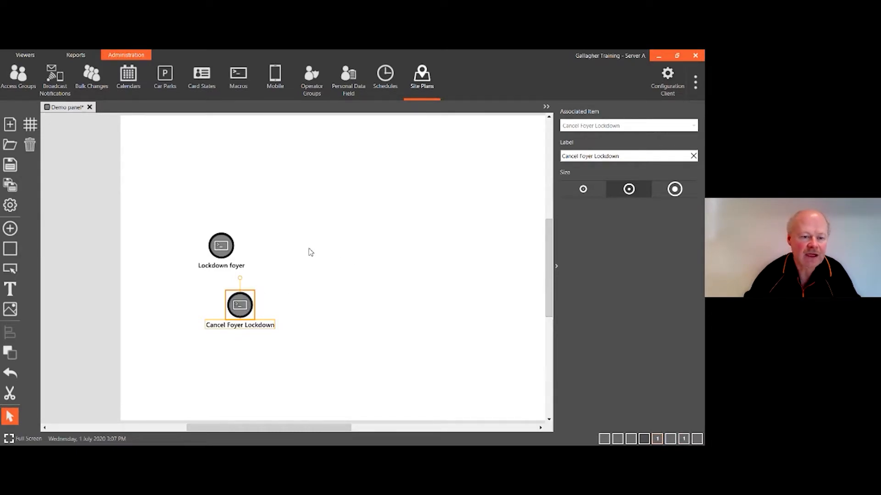
Search the items for "foyer", add Foyer Access Zone to the plan and place it above and right of the macro icons
{"action": "left_click", "coordinate": [10, 228]}
{"action": "left_click", "coordinate": [76, 229]}
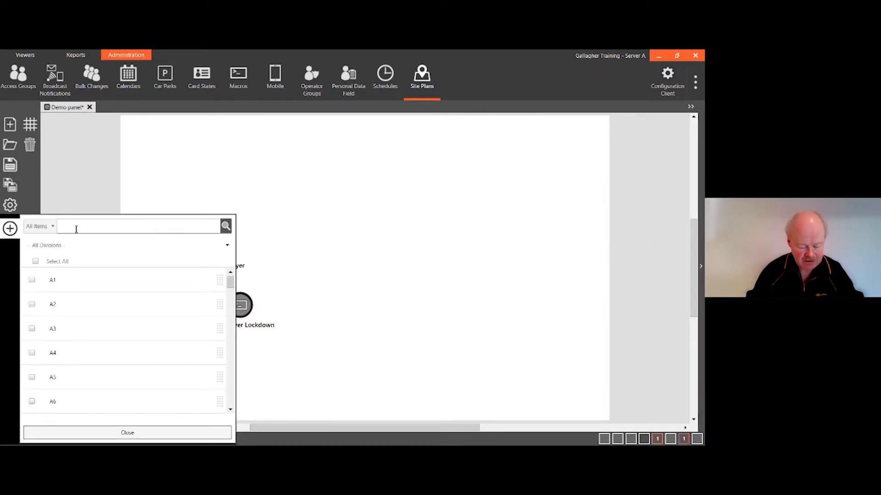
{"action": "type", "text": "foye"}
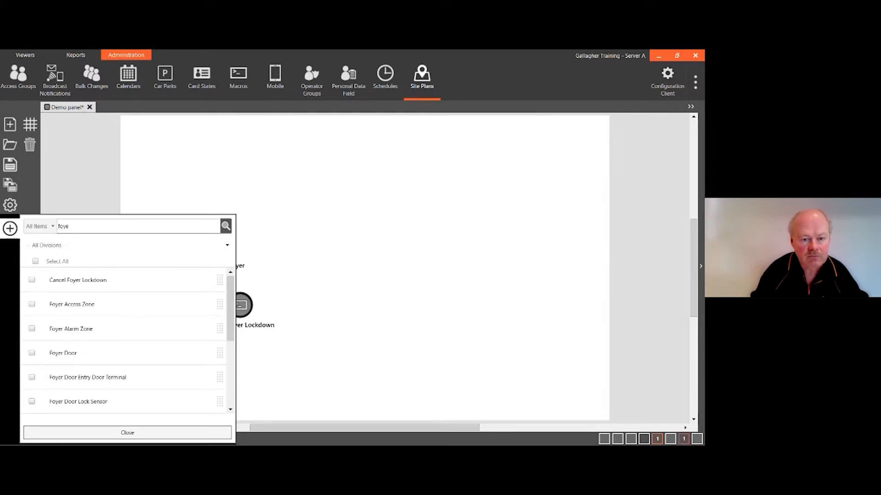
{"action": "type", "text": "r"}
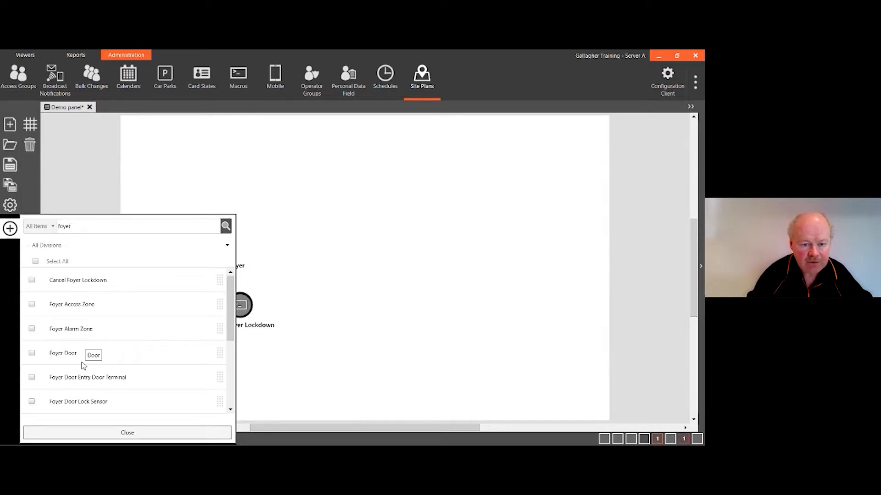
{"action": "left_click", "coordinate": [31, 305]}
{"action": "left_click", "coordinate": [106, 432]}
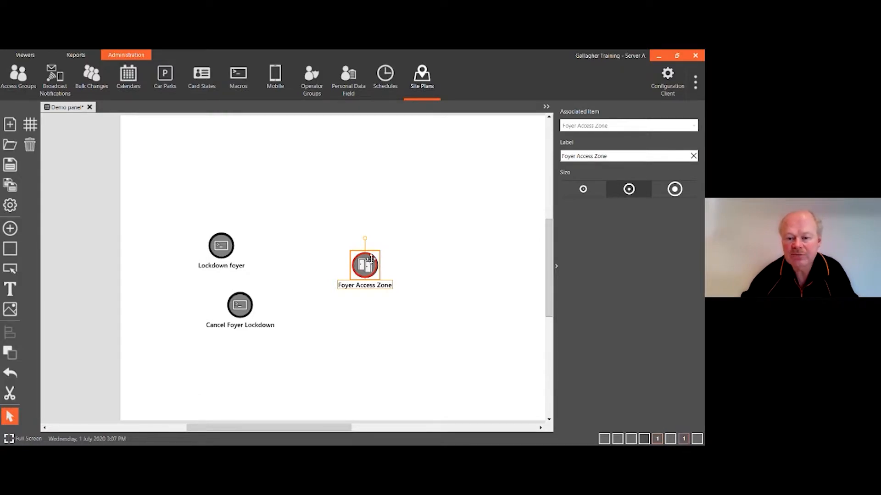
{"action": "left_click_drag", "start_coordinate": [368, 264], "coordinate": [348, 192]}
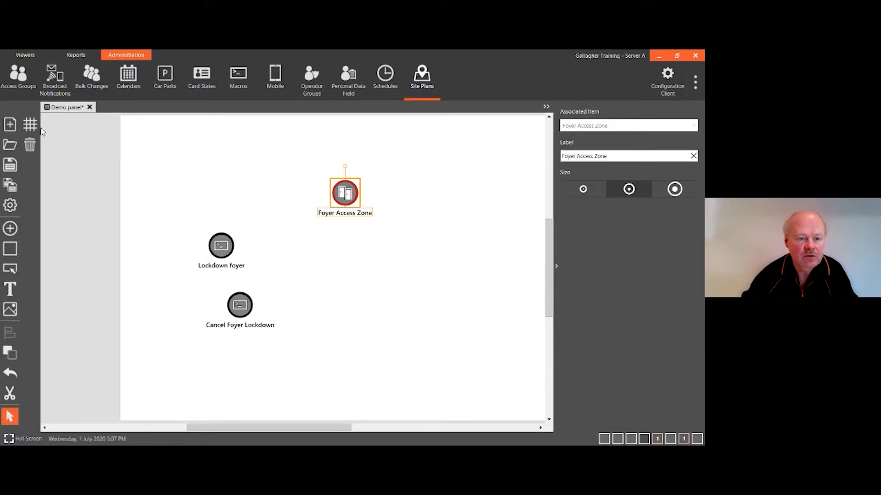
Show the grid and line up Lockdown foyer level with Foyer Access Zone and directly above Cancel Foyer Lockdown
{"action": "left_click_drag", "start_coordinate": [334, 204], "coordinate": [336, 246]}
{"action": "left_click_drag", "start_coordinate": [222, 245], "coordinate": [249, 243]}
{"action": "left_click_drag", "start_coordinate": [238, 301], "coordinate": [247, 309]}
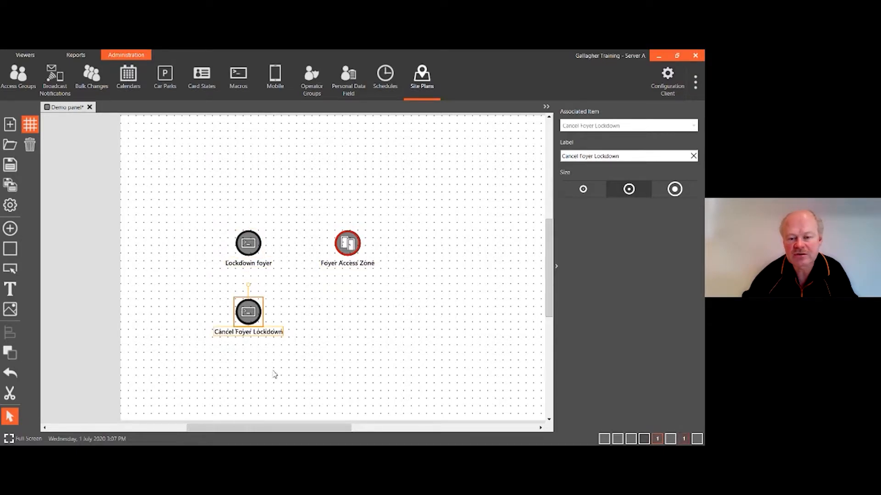
Hide the grid and move the two macro icons and the Foyer Access Zone icon out of alignment
{"action": "left_click", "coordinate": [30, 125]}
{"action": "left_click_drag", "start_coordinate": [250, 243], "coordinate": [212, 218]}
{"action": "left_click_drag", "start_coordinate": [260, 314], "coordinate": [263, 294]}
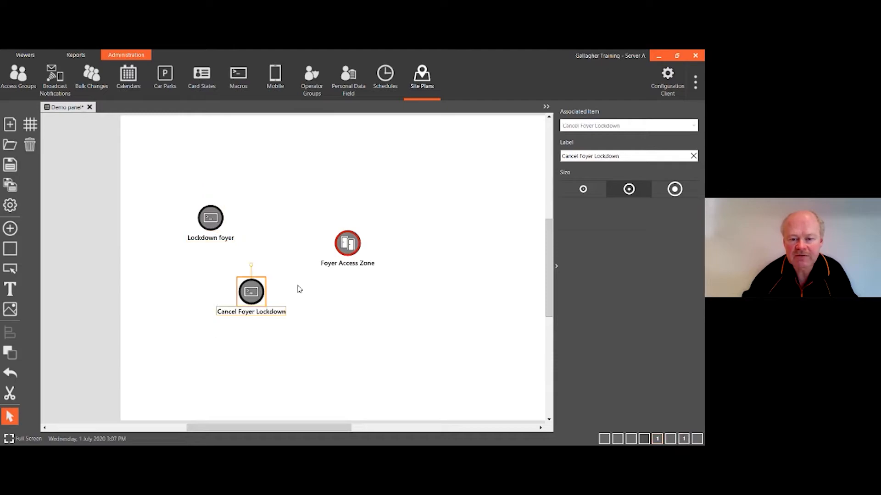
{"action": "left_click_drag", "start_coordinate": [342, 233], "coordinate": [346, 183]}
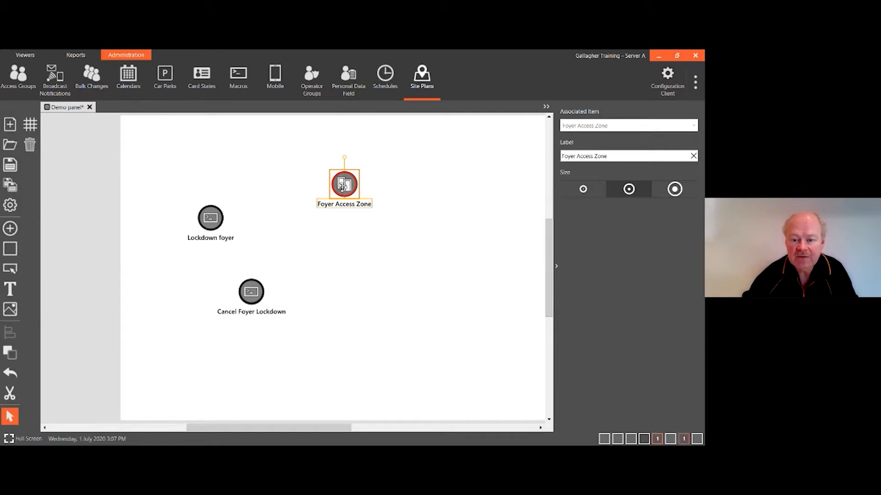
Align the Foyer Access Zone icon's middle horizontally with the Lockdown foyer icon, using Lockdown foyer as the reference object
{"action": "left_click", "coordinate": [210, 221], "text": "ctrl"}
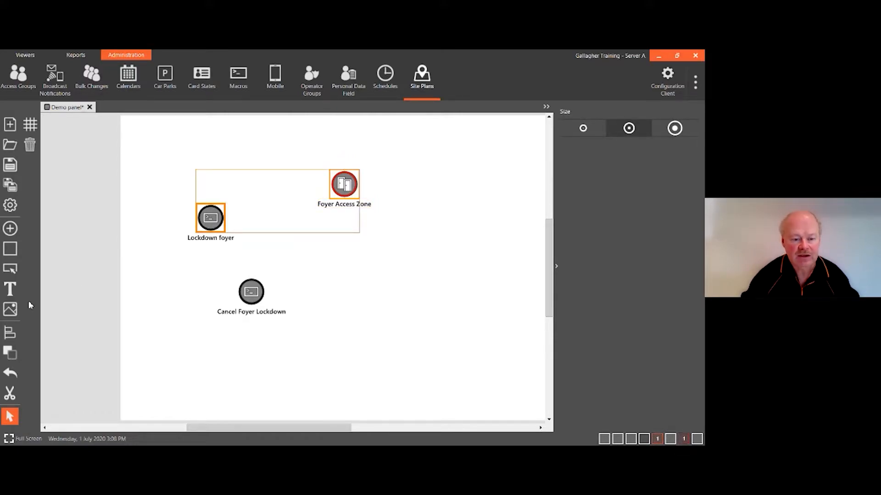
{"action": "mouse_move", "coordinate": [11, 333]}
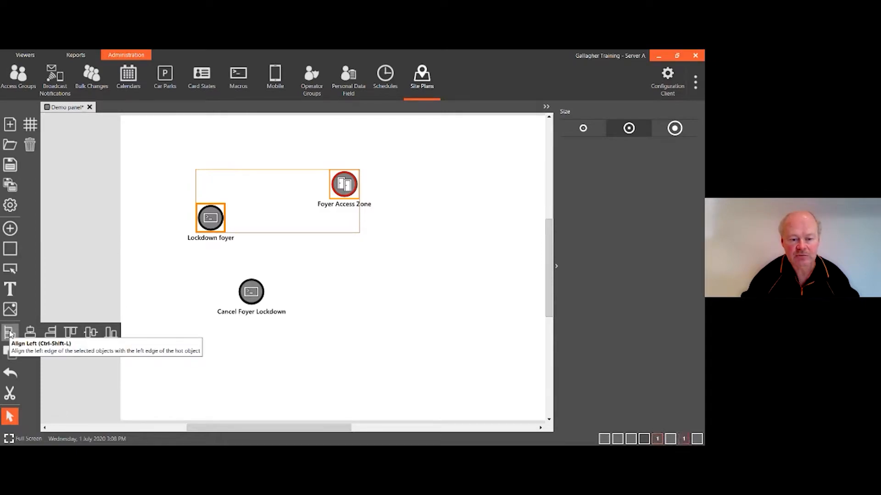
{"action": "left_click", "coordinate": [90, 333]}
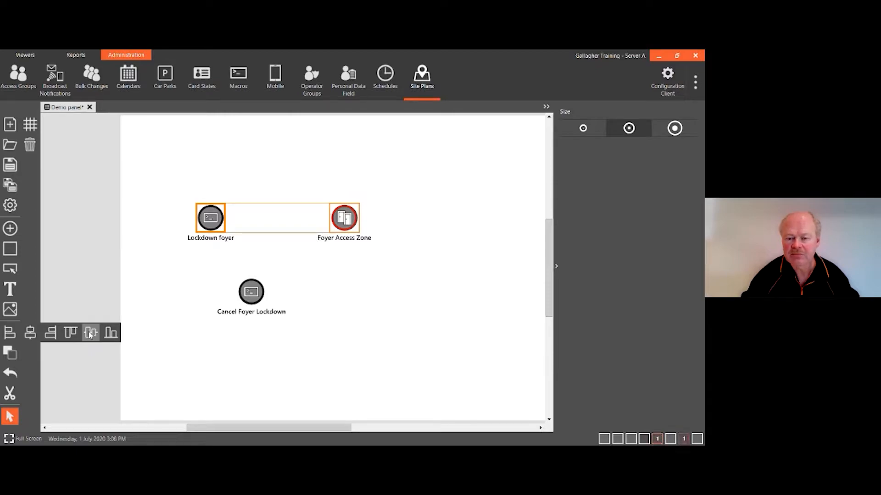
{"action": "left_click", "coordinate": [298, 292]}
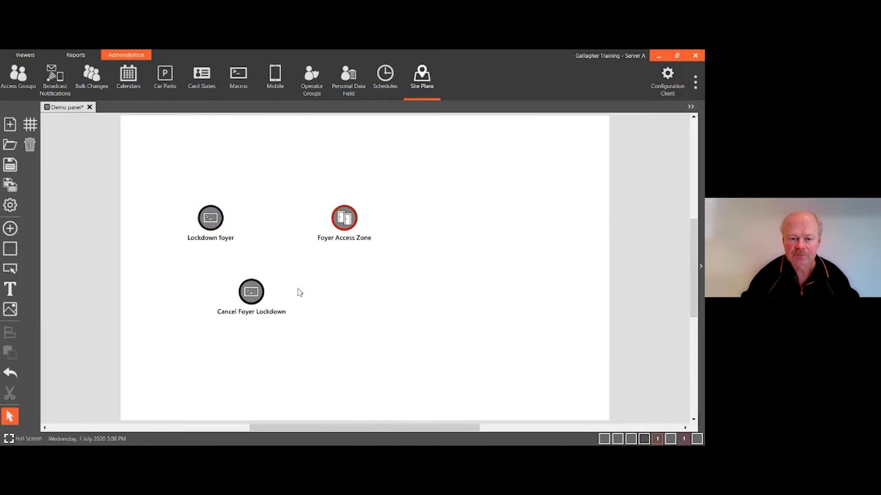
Align the Lockdown foyer icon's centre directly above the Cancel Foyer Lockdown icon, using the latter as the reference object
{"action": "left_click", "coordinate": [213, 220]}
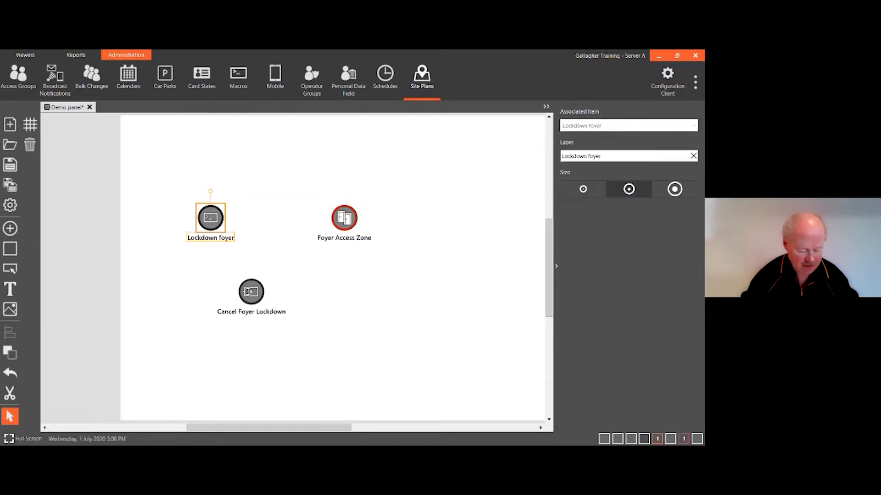
{"action": "left_click", "coordinate": [248, 291], "text": "ctrl"}
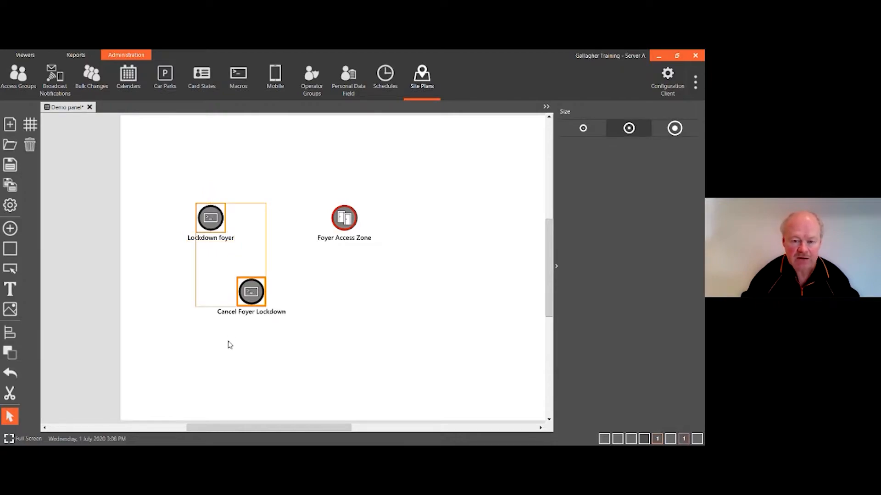
{"action": "left_click", "coordinate": [17, 339]}
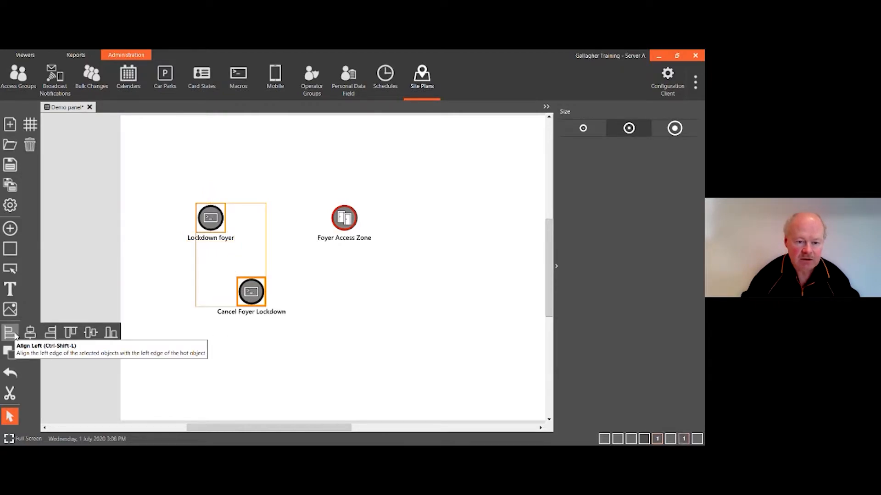
{"action": "left_click", "coordinate": [30, 333]}
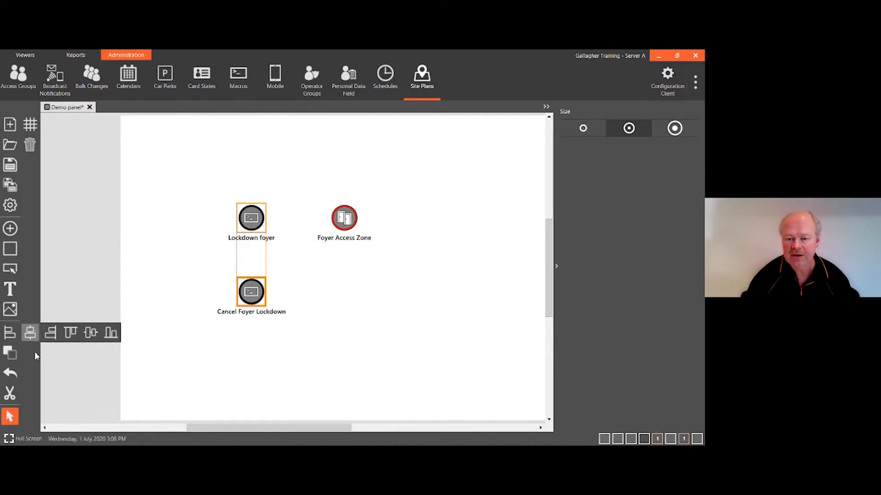
{"action": "left_click", "coordinate": [352, 387]}
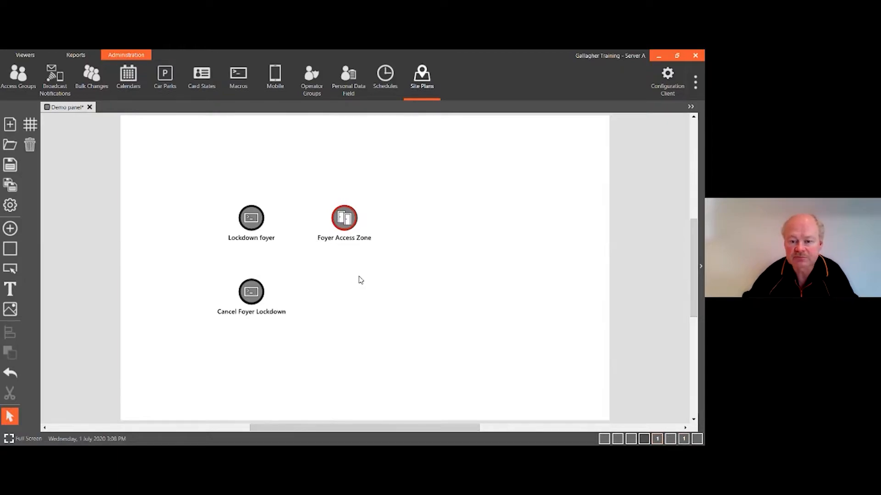
Detach the Foyer Access Zone label from its default spot and place it below and to the right of its icon
{"action": "left_click", "coordinate": [342, 225]}
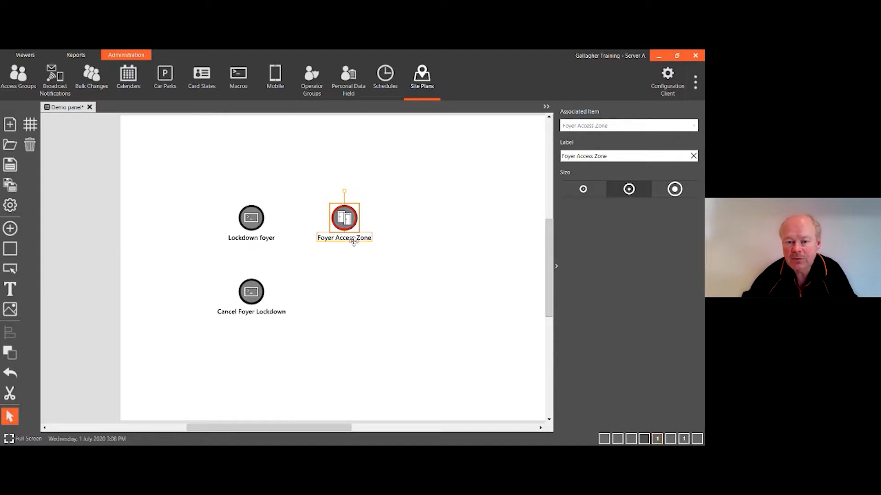
{"action": "left_click_drag", "start_coordinate": [350, 241], "coordinate": [377, 258]}
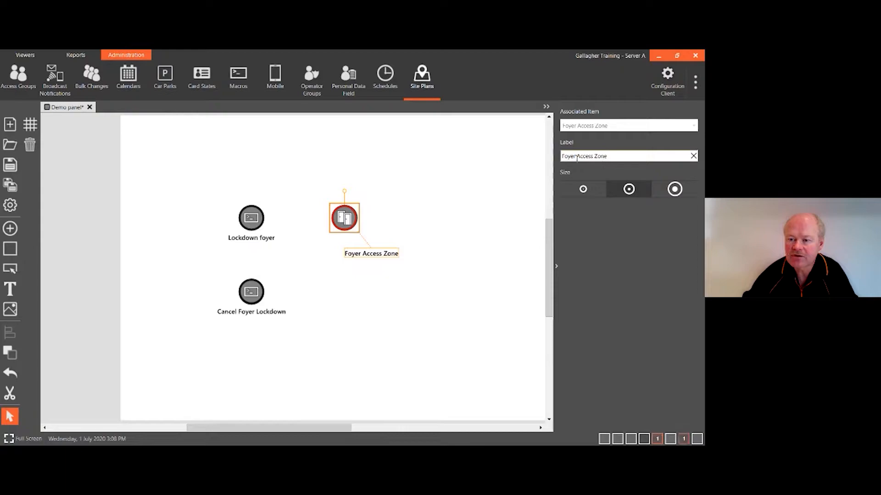
{"action": "left_click_drag", "start_coordinate": [385, 256], "coordinate": [327, 270]}
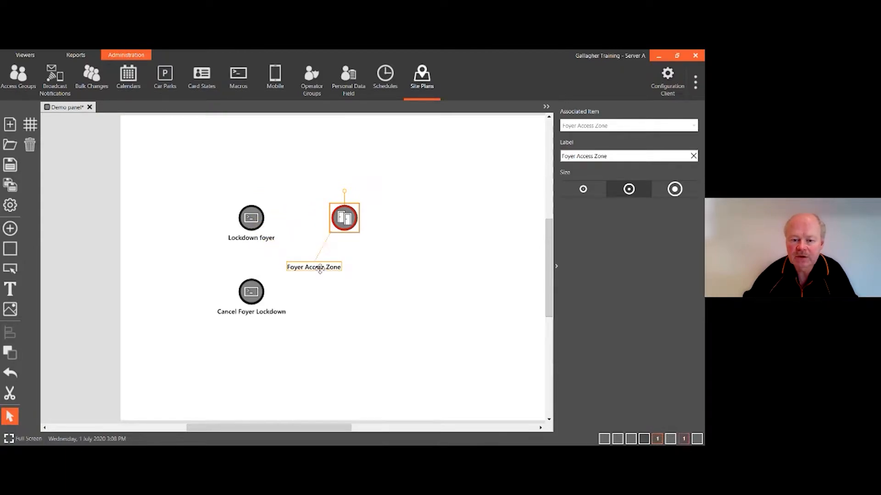
{"action": "left_click_drag", "start_coordinate": [320, 270], "coordinate": [392, 253]}
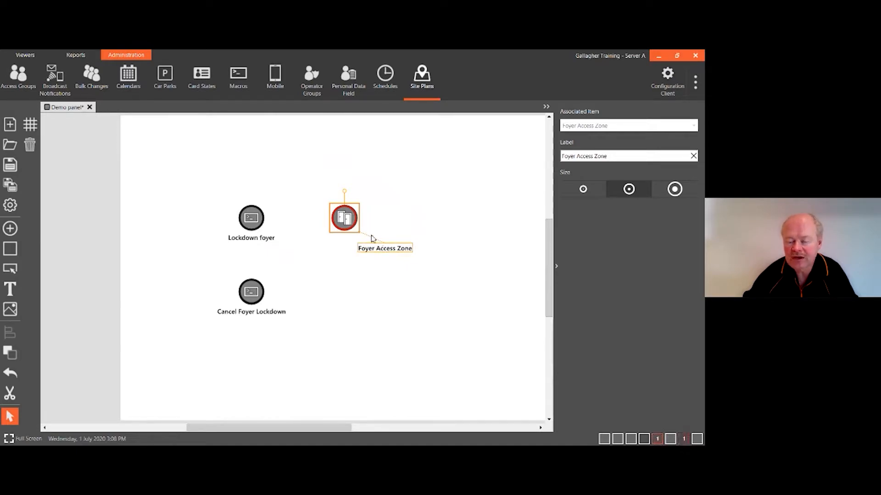
{"action": "left_click", "coordinate": [386, 259]}
{"action": "mouse_move", "coordinate": [381, 252]}
{"action": "left_mouse_down"}
{"action": "mouse_move", "coordinate": [360, 265]}
{"action": "mouse_move", "coordinate": [393, 257]}
{"action": "mouse_move", "coordinate": [370, 253]}
{"action": "mouse_move", "coordinate": [378, 251]}
{"action": "left_mouse_up"}
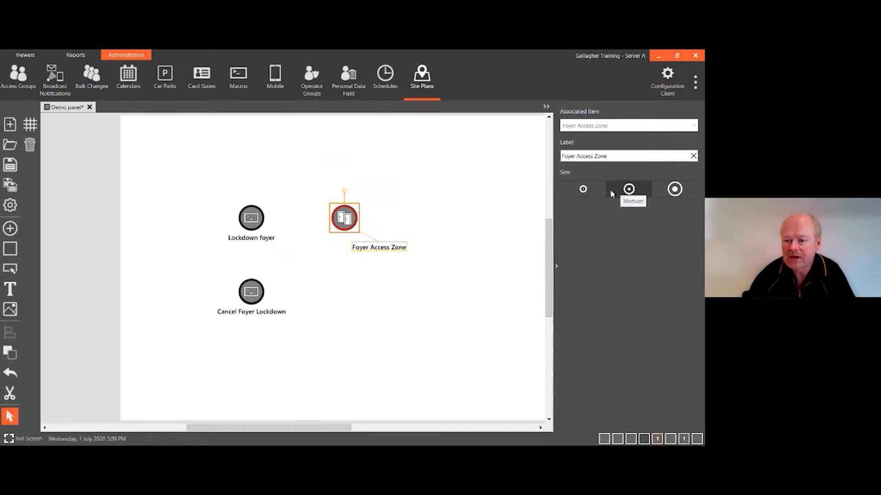
Try the small size for the Foyer Access Zone icon, and set it to large
{"action": "left_click", "coordinate": [594, 189]}
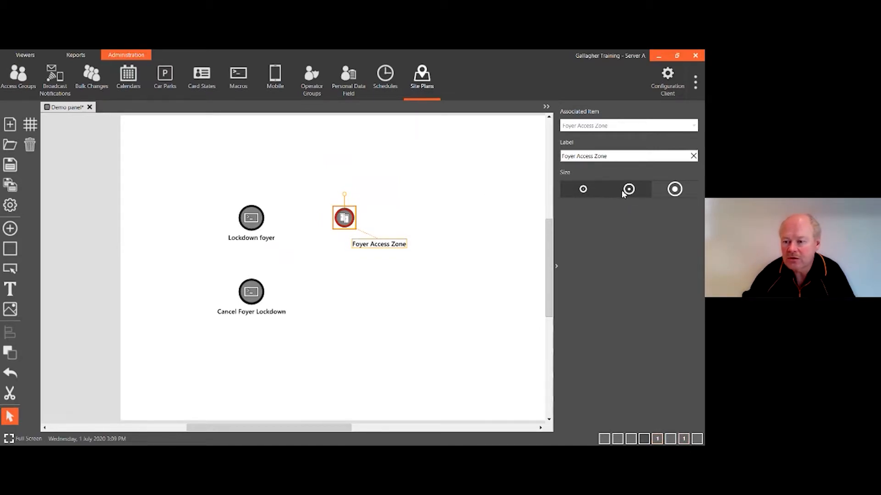
{"action": "left_click", "coordinate": [675, 190]}
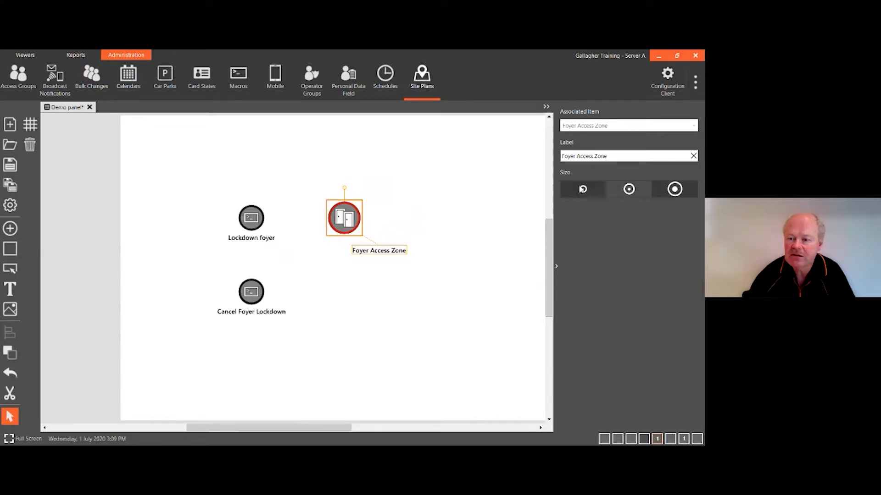
Try clearing the Foyer Access Zone icon's label and rotating the icon, undoing each change
{"action": "left_click", "coordinate": [694, 156]}
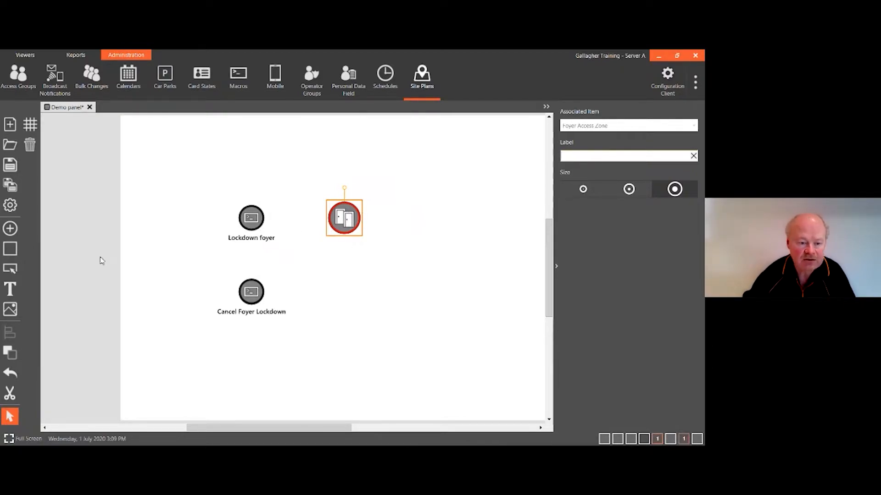
{"action": "left_click", "coordinate": [9, 374]}
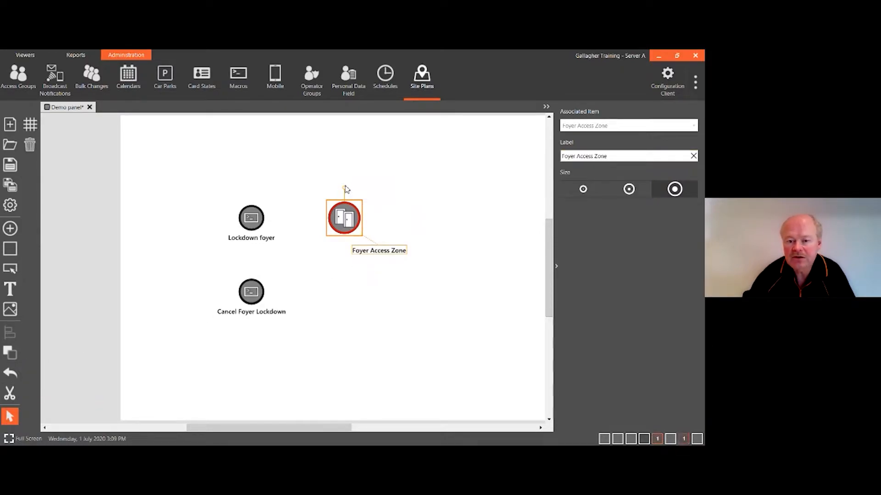
{"action": "mouse_move", "coordinate": [344, 186]}
{"action": "left_mouse_down"}
{"action": "mouse_move", "coordinate": [327, 193]}
{"action": "mouse_move", "coordinate": [357, 189]}
{"action": "left_mouse_up"}
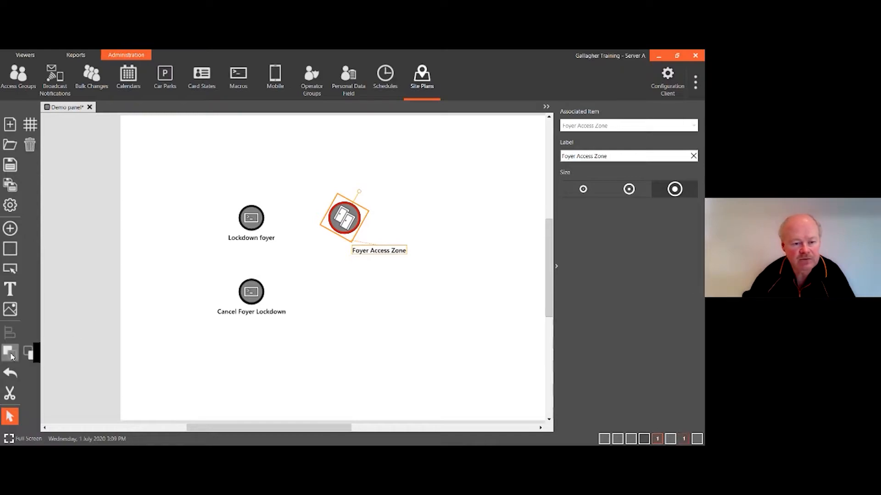
{"action": "left_click", "coordinate": [10, 374]}
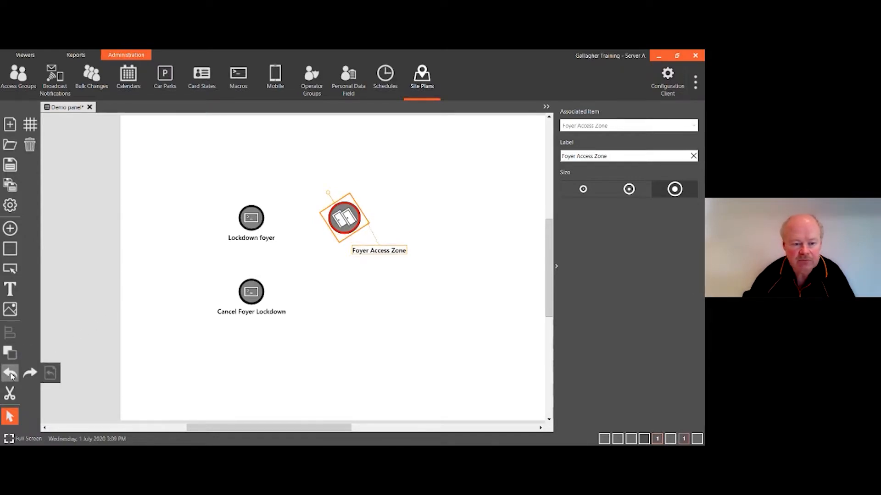
{"action": "left_click", "coordinate": [10, 374]}
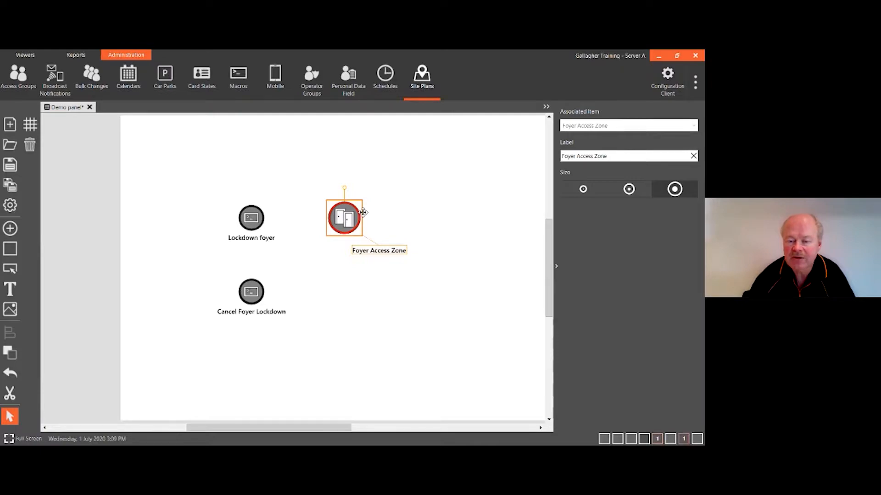
Deselect the Foyer Access Zone icon and save the Demo panel site plan
{"action": "left_click", "coordinate": [362, 283]}
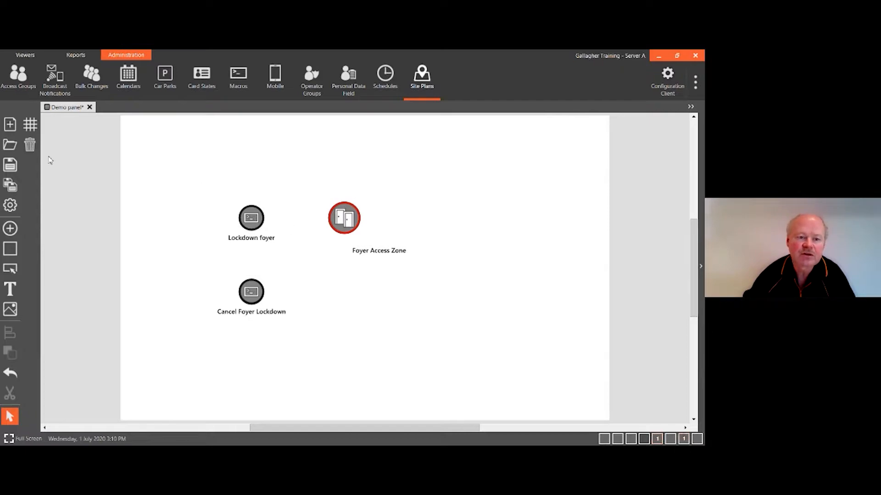
{"action": "left_click", "coordinate": [11, 165]}
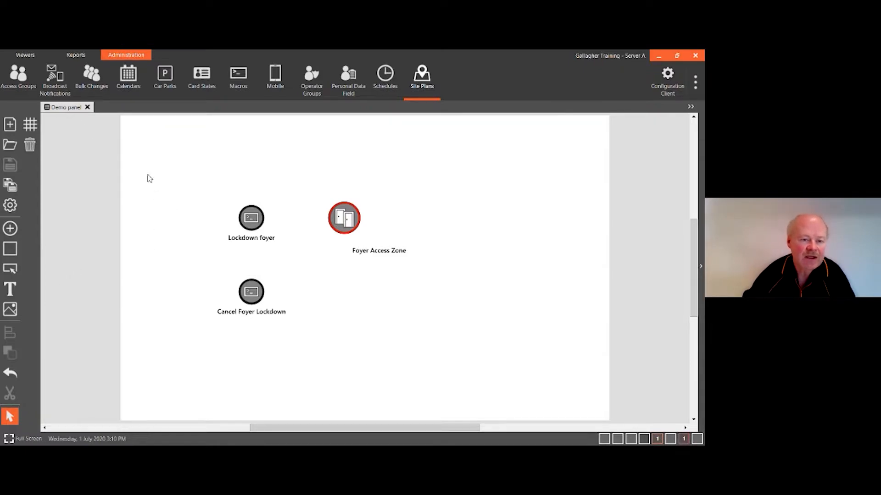
Create a new building plan named "Demo building" with the default division, icon set and size
{"action": "left_click", "coordinate": [10, 126]}
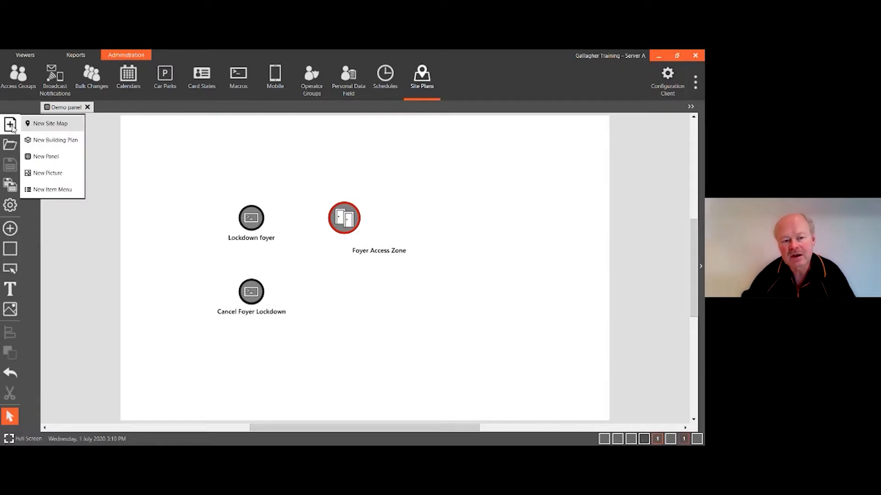
{"action": "left_click", "coordinate": [56, 141]}
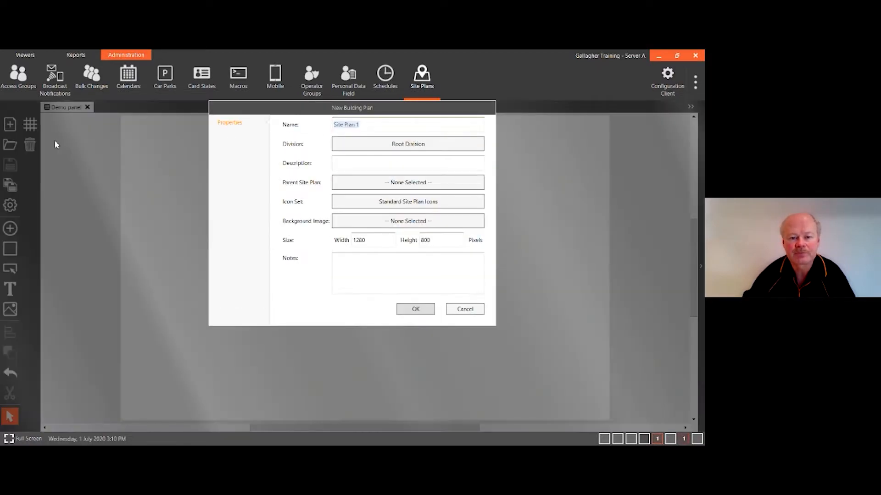
{"action": "left_click", "coordinate": [367, 123]}
{"action": "left_click_drag", "start_coordinate": [367, 123], "coordinate": [331, 132]}
{"action": "type", "text": "Demo building"}
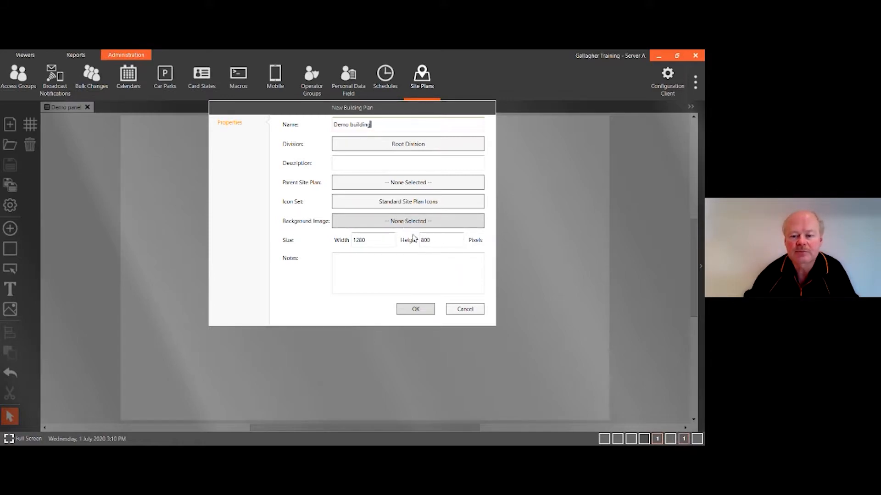
{"action": "left_click", "coordinate": [415, 311]}
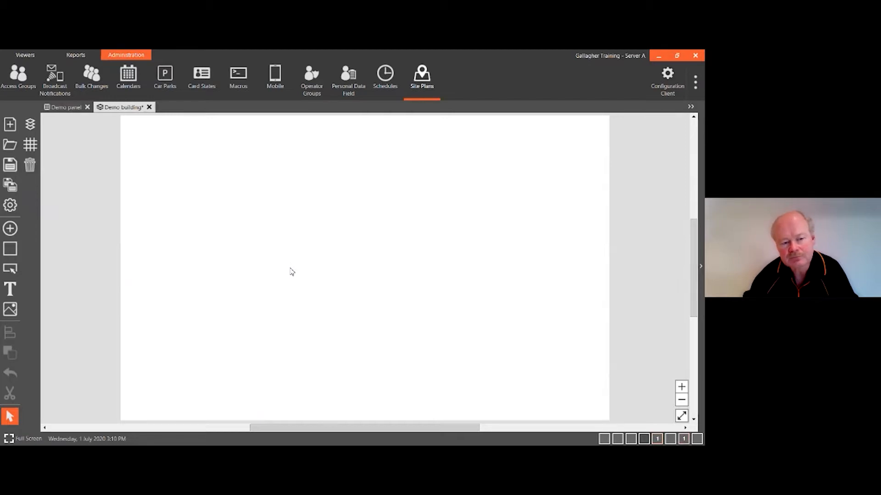
Open the configuration of the Demo building plan's existing floor and rename the floor GND
{"action": "mouse_move", "coordinate": [10, 373]}
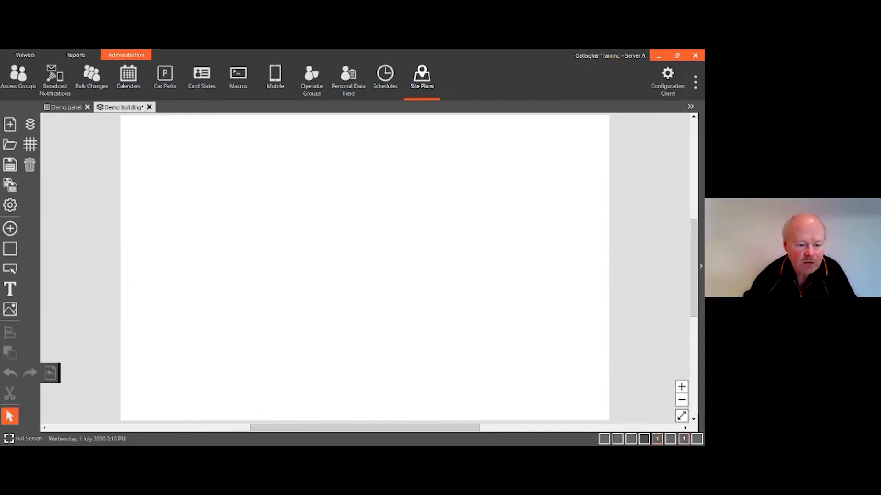
{"action": "mouse_move", "coordinate": [29, 130]}
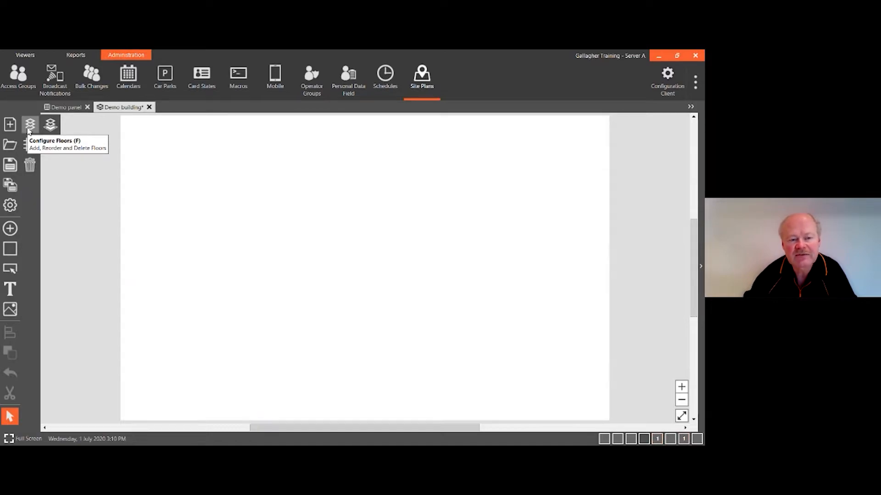
{"action": "left_click", "coordinate": [31, 128]}
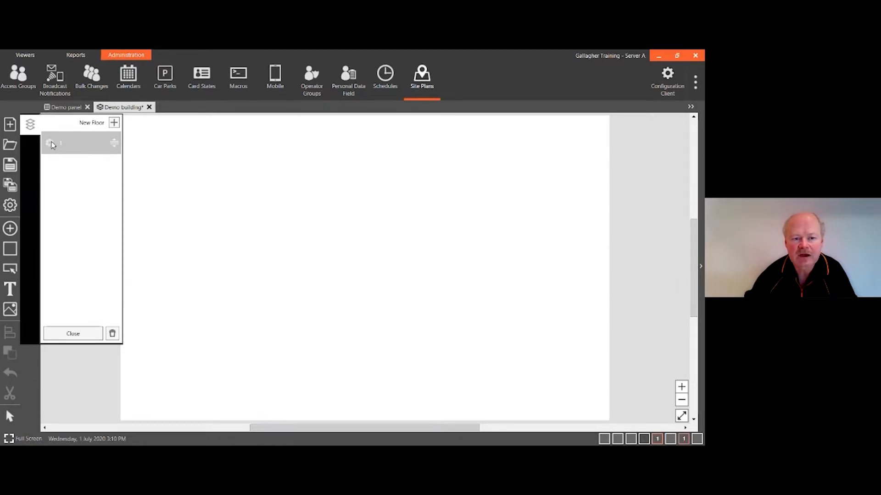
{"action": "left_click", "coordinate": [49, 142]}
{"action": "left_click_drag", "start_coordinate": [316, 239], "coordinate": [305, 243]}
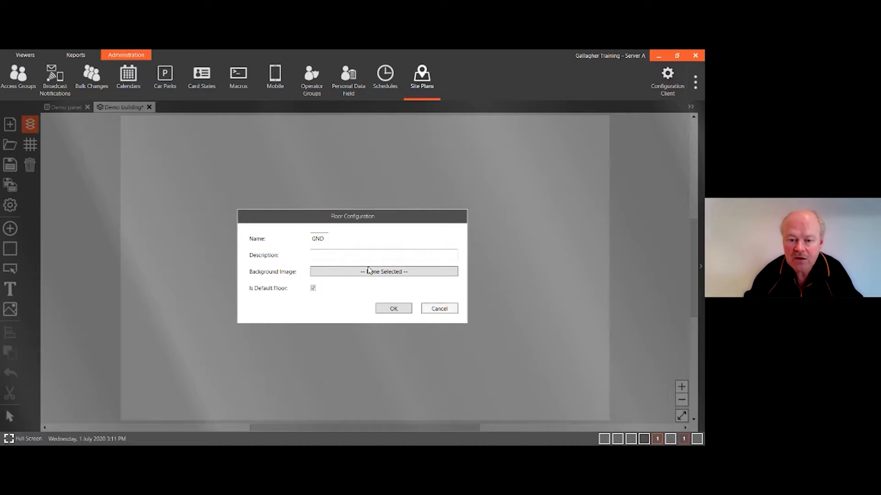
{"action": "left_click", "coordinate": [351, 251]}
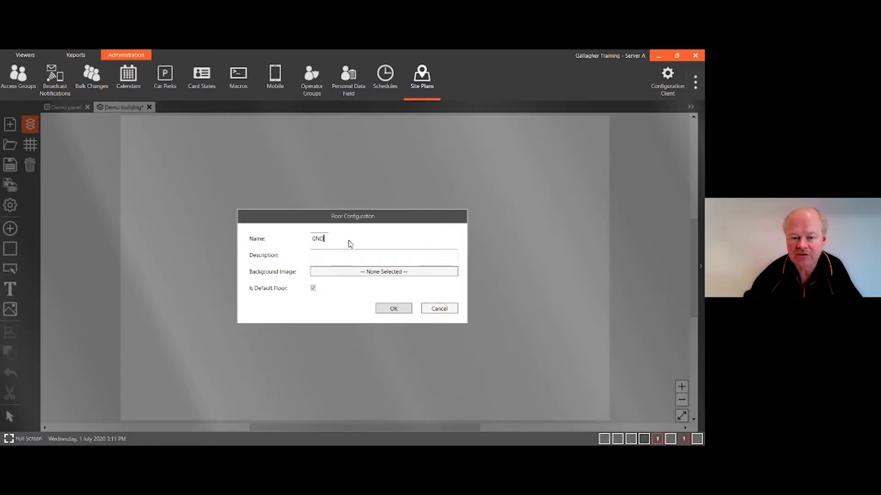
Import the Ground Floor picture from the demo folder as the GND floor's background image and accept the floor configuration
{"action": "left_click", "coordinate": [375, 273]}
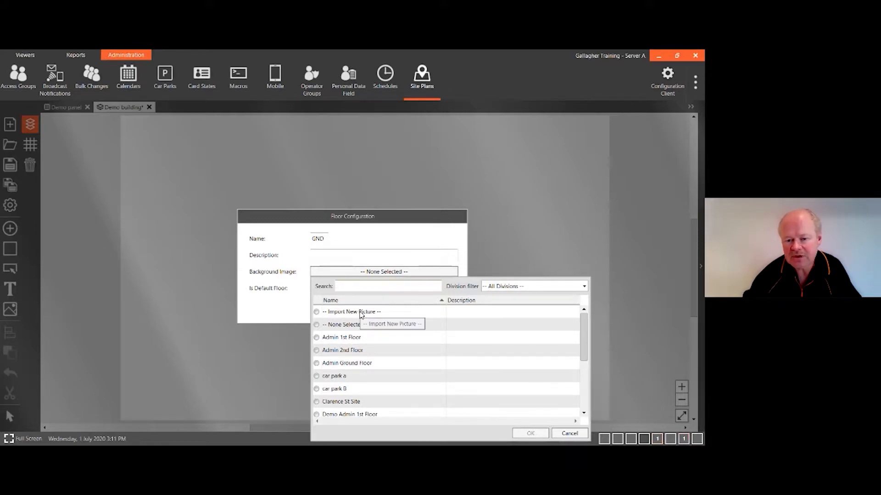
{"action": "left_click", "coordinate": [317, 314]}
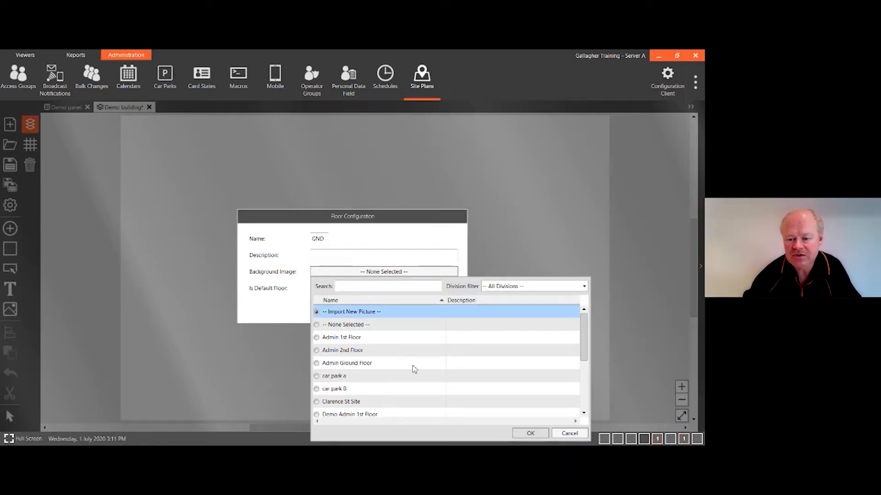
{"action": "left_click", "coordinate": [527, 433]}
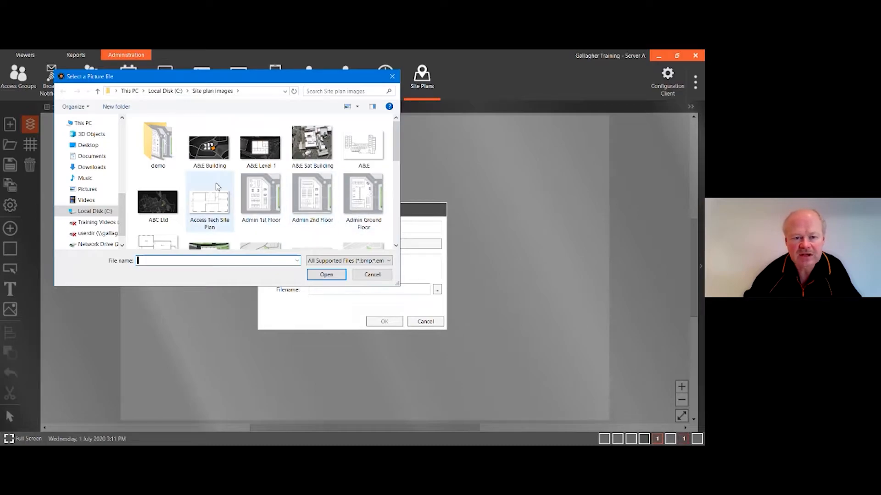
{"action": "left_click", "coordinate": [160, 154]}
{"action": "double_click", "coordinate": [160, 154]}
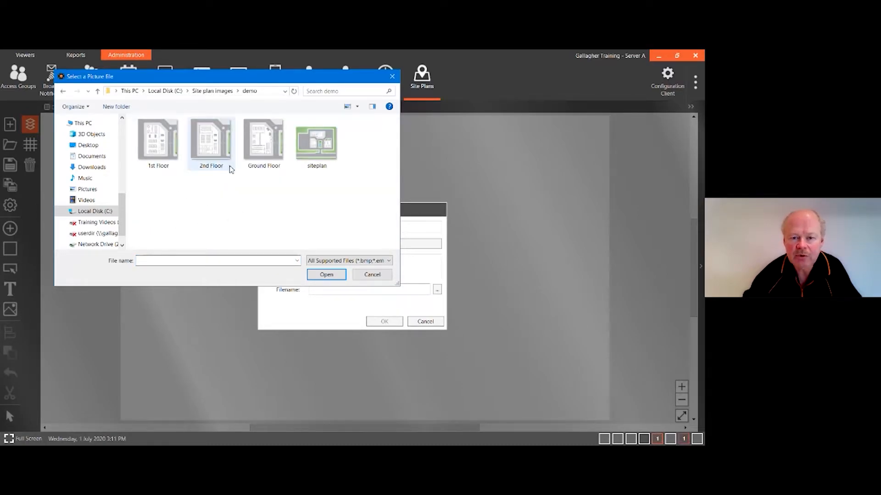
{"action": "left_click", "coordinate": [264, 152]}
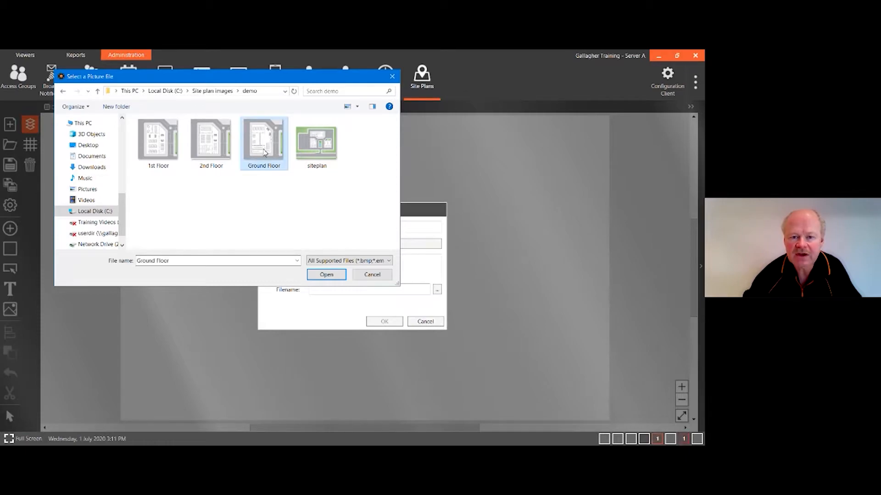
{"action": "left_click", "coordinate": [327, 274]}
{"action": "left_click", "coordinate": [385, 321]}
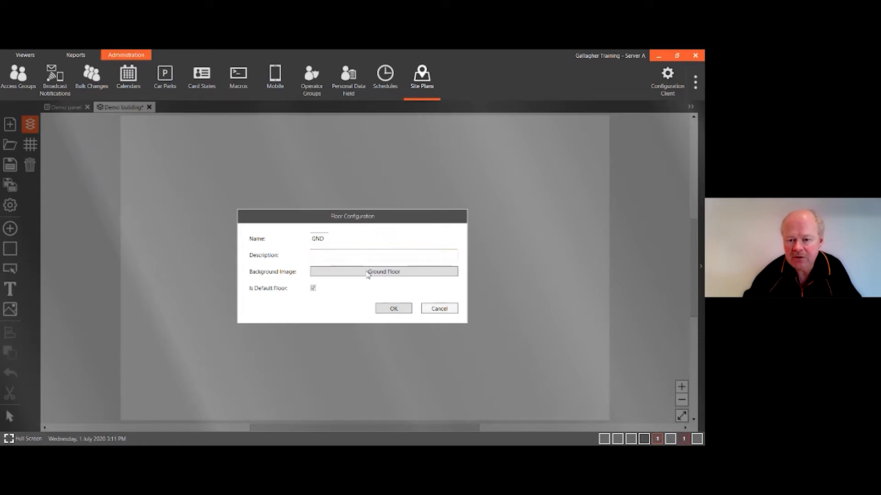
{"action": "left_click", "coordinate": [401, 311]}
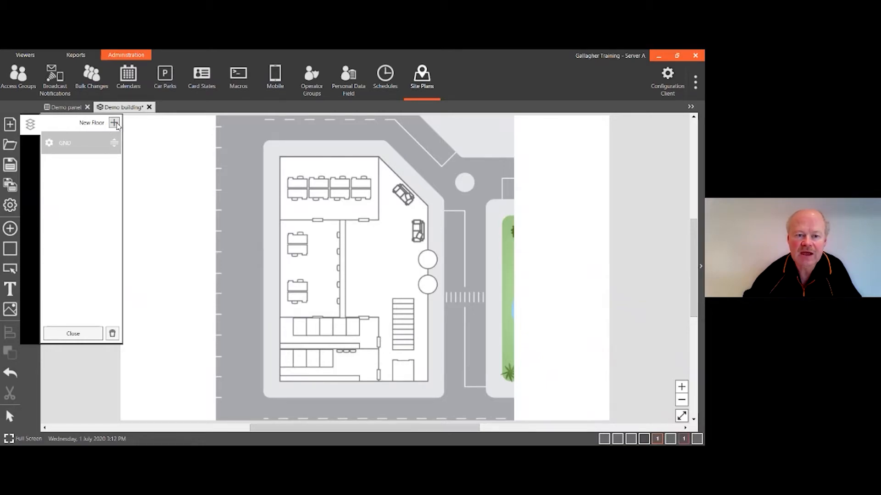
Add a new floor named 1, importing the 1st Floor picture from the demo folder as its background image
{"action": "left_click", "coordinate": [115, 123]}
{"action": "left_click", "coordinate": [313, 238]}
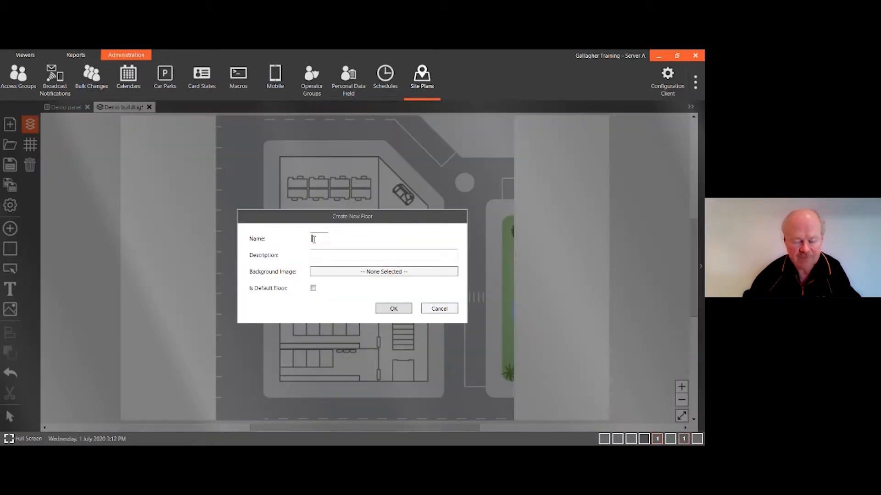
{"action": "type", "text": "1"}
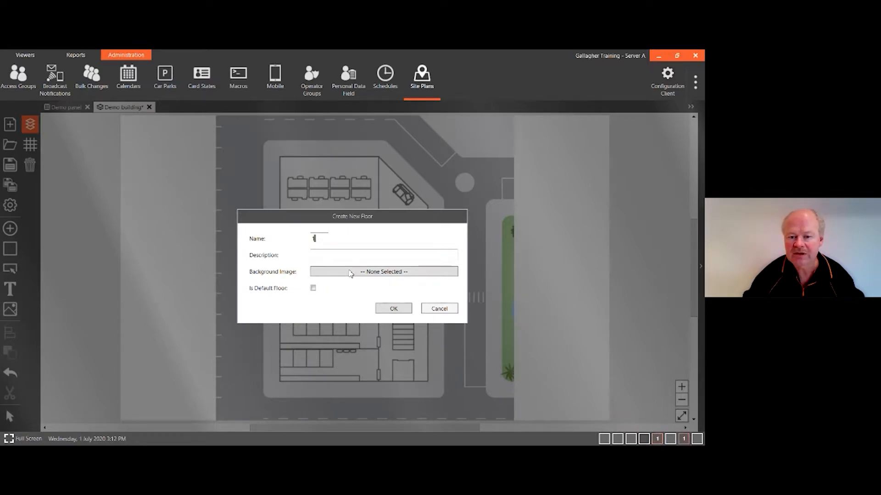
{"action": "left_click", "coordinate": [350, 274]}
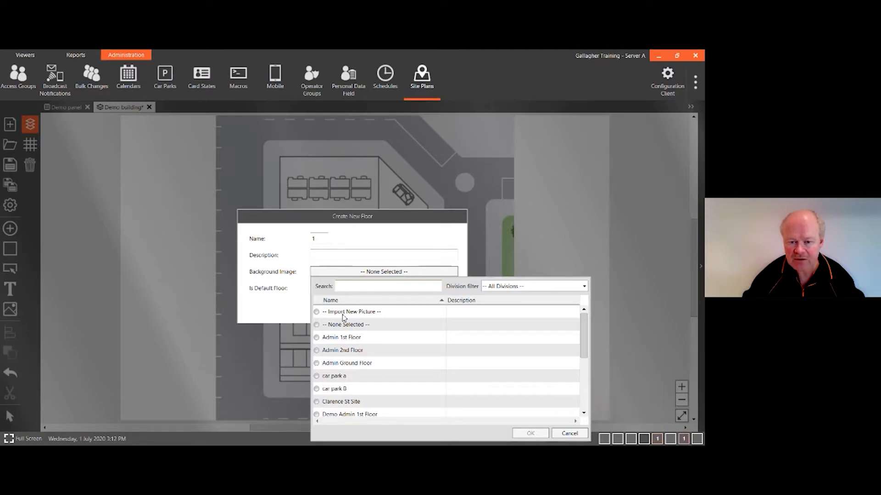
{"action": "left_click", "coordinate": [318, 313]}
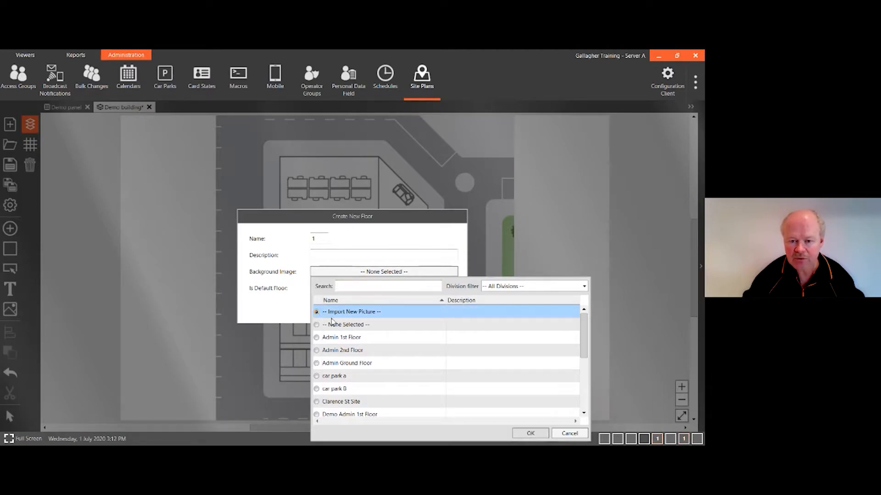
{"action": "left_click", "coordinate": [528, 433]}
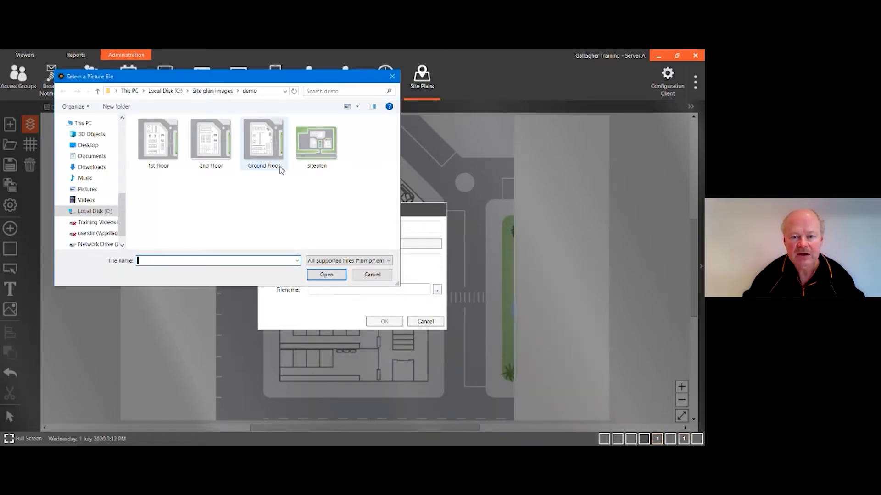
{"action": "left_click", "coordinate": [164, 150]}
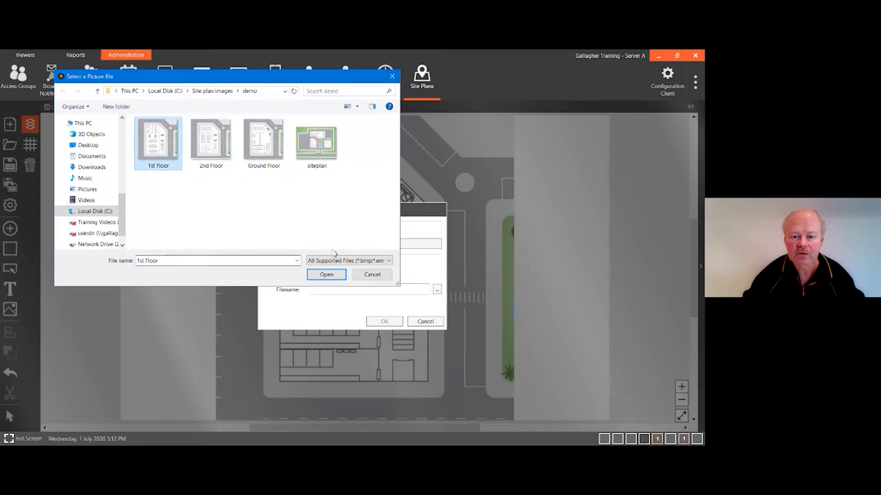
{"action": "left_click", "coordinate": [326, 274]}
{"action": "left_click", "coordinate": [392, 322]}
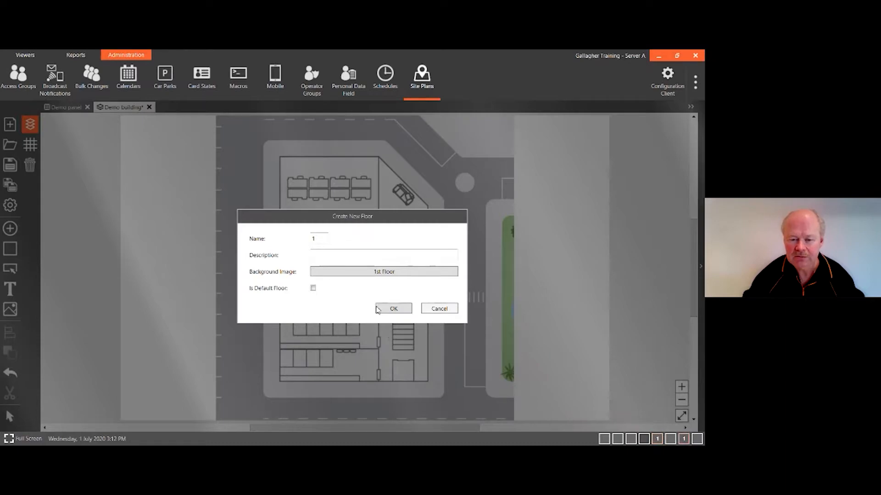
{"action": "left_click", "coordinate": [391, 312]}
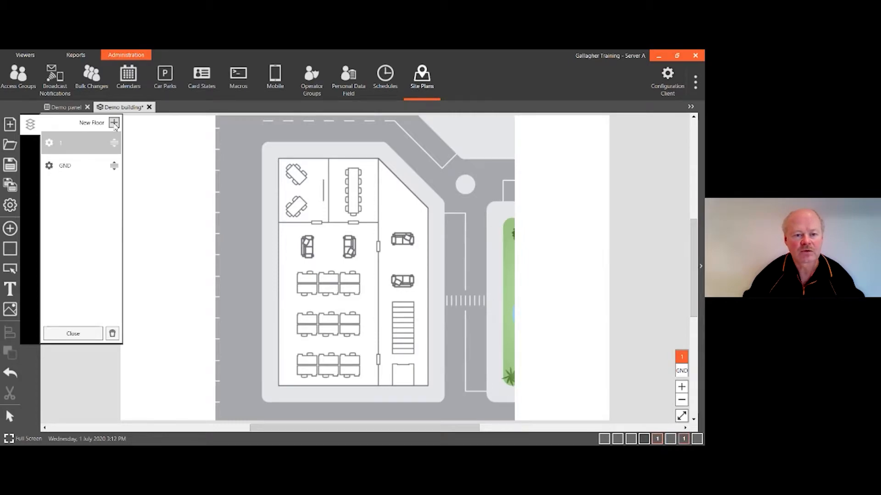
Add a new floor named 3, importing the 2nd Floor picture from the demo folder as its background image
{"action": "left_click", "coordinate": [114, 123]}
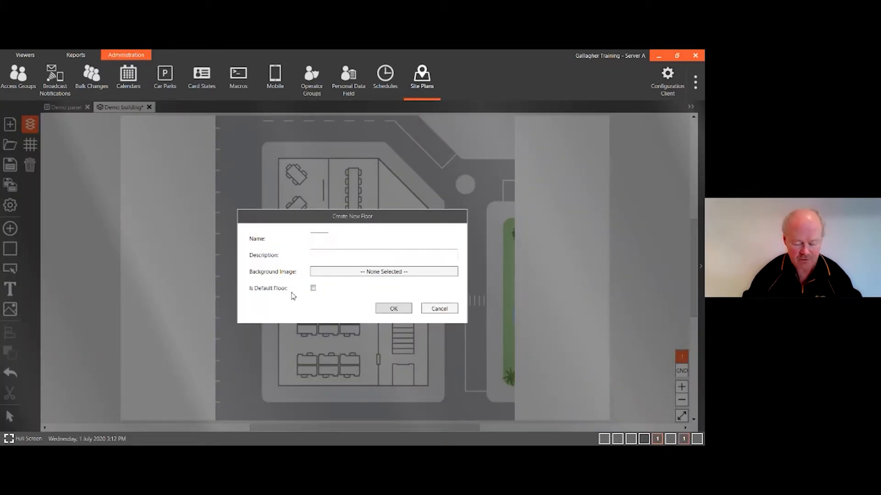
{"action": "type", "text": "2"}
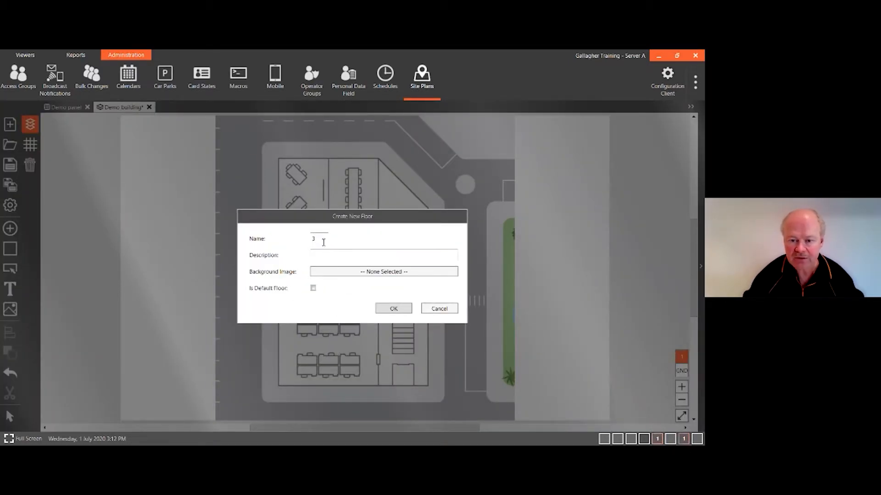
{"action": "left_click", "coordinate": [338, 272]}
{"action": "left_click", "coordinate": [317, 312]}
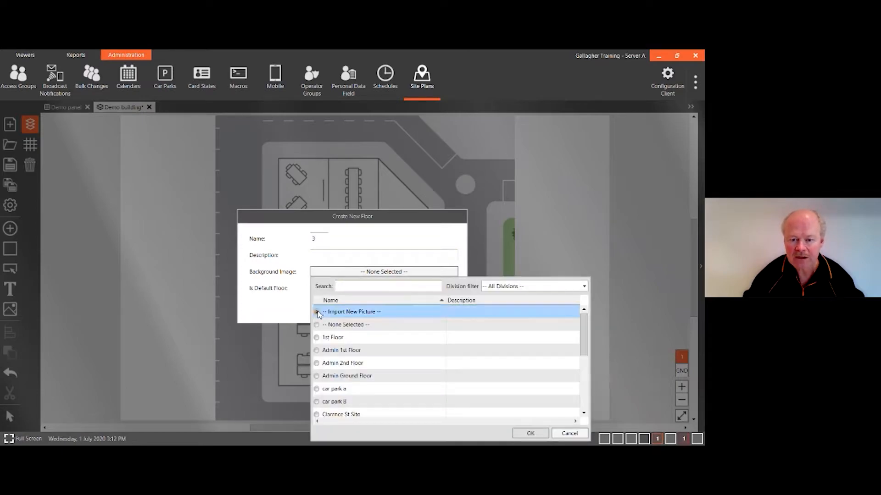
{"action": "left_click", "coordinate": [525, 437]}
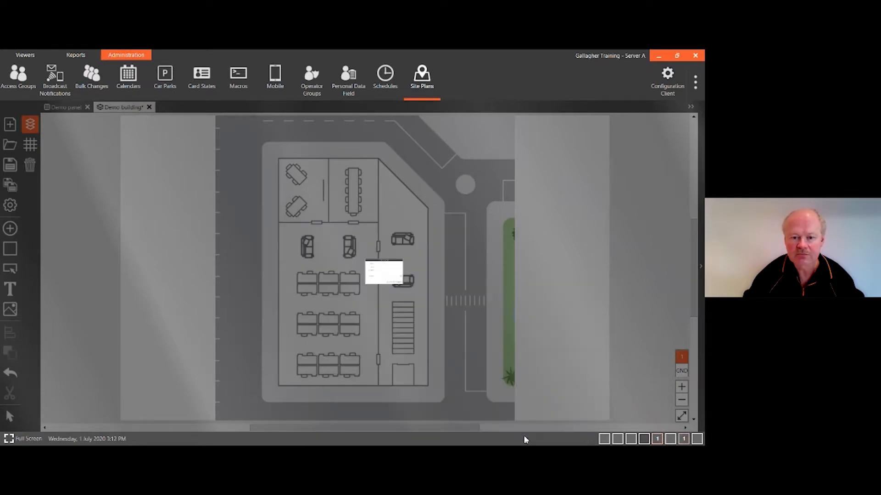
{"action": "left_click", "coordinate": [204, 167]}
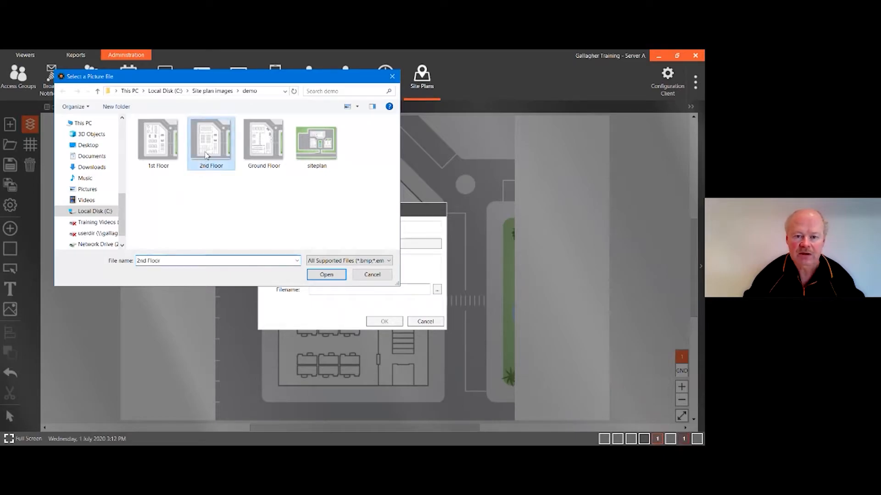
{"action": "left_click", "coordinate": [326, 274]}
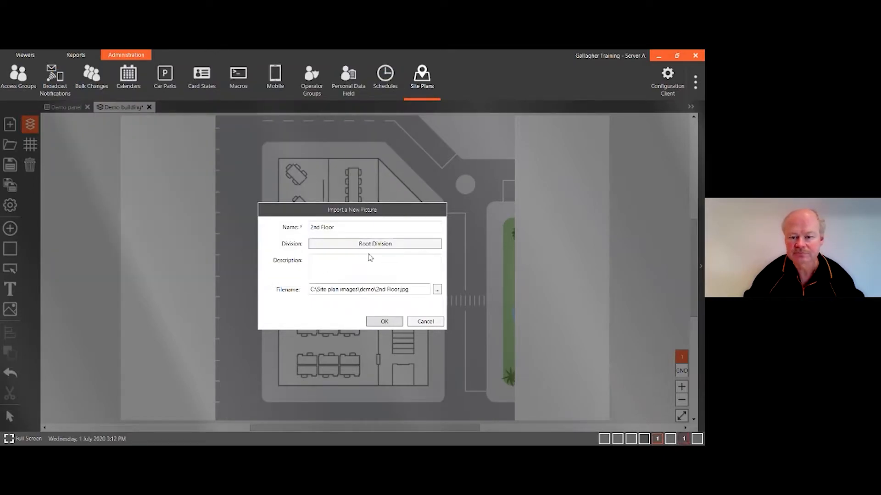
{"action": "left_click", "coordinate": [380, 323]}
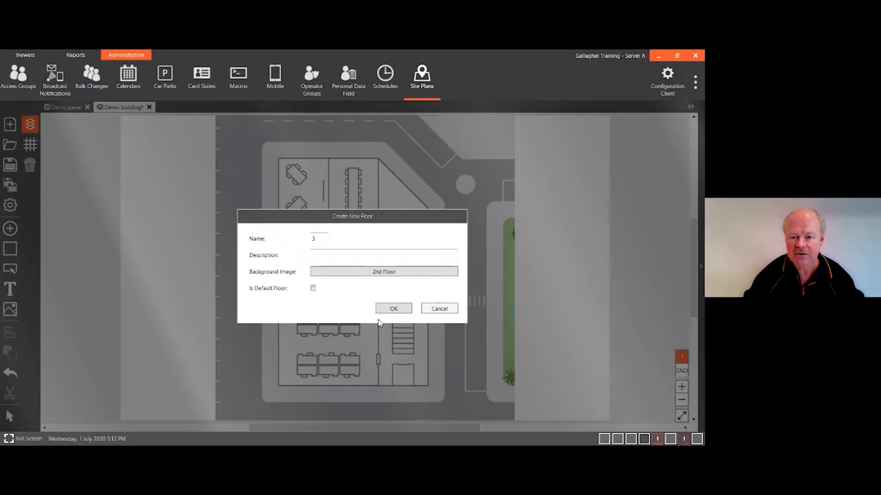
{"action": "left_click", "coordinate": [391, 310]}
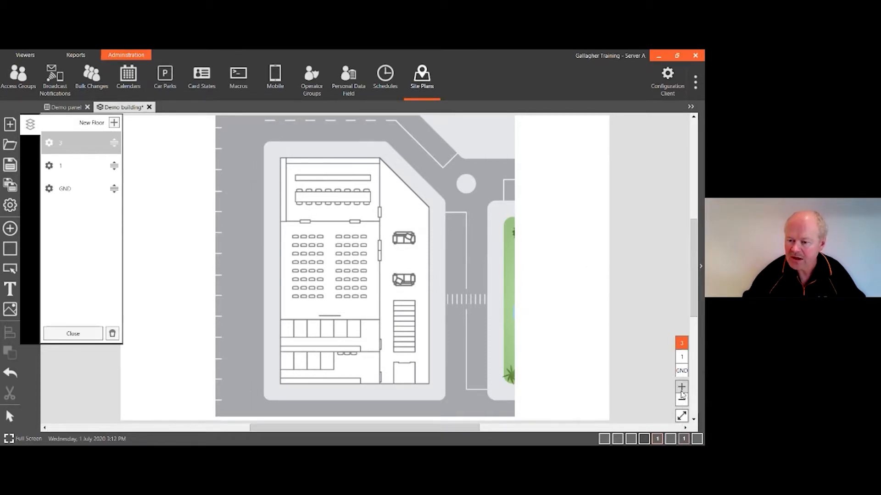
Rename the floor that uses the 2nd Floor background as 2 and close the floor list
{"action": "left_click", "coordinate": [682, 358]}
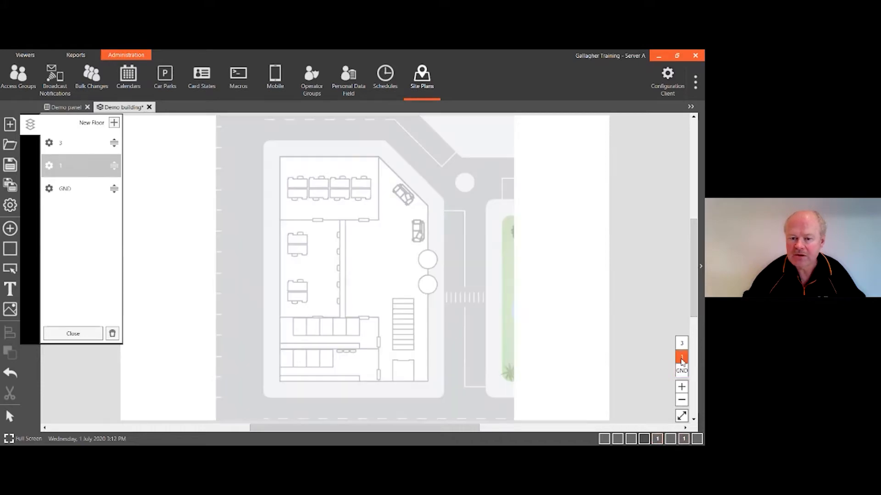
{"action": "left_click", "coordinate": [682, 343]}
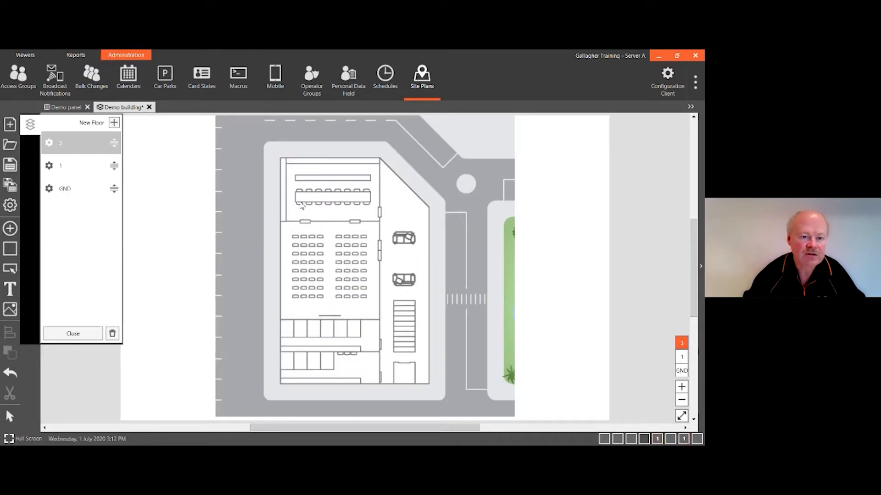
{"action": "left_click", "coordinate": [50, 144]}
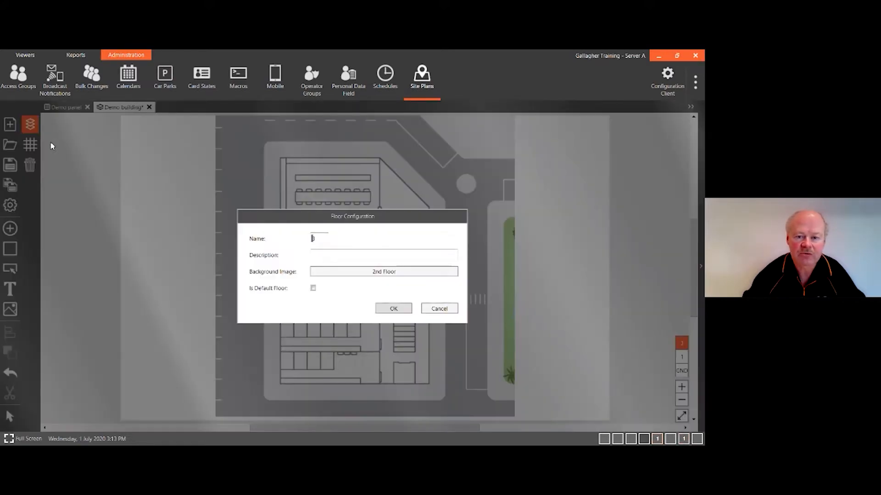
{"action": "type", "text": "2"}
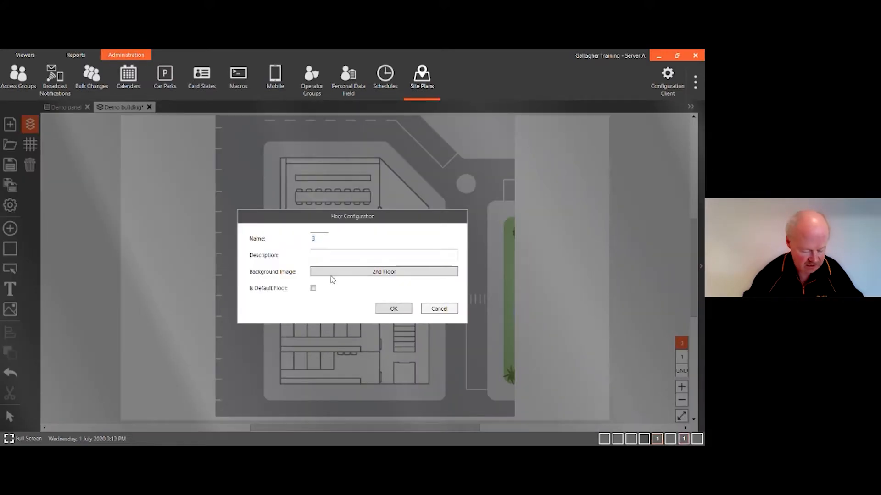
{"action": "left_click", "coordinate": [405, 312]}
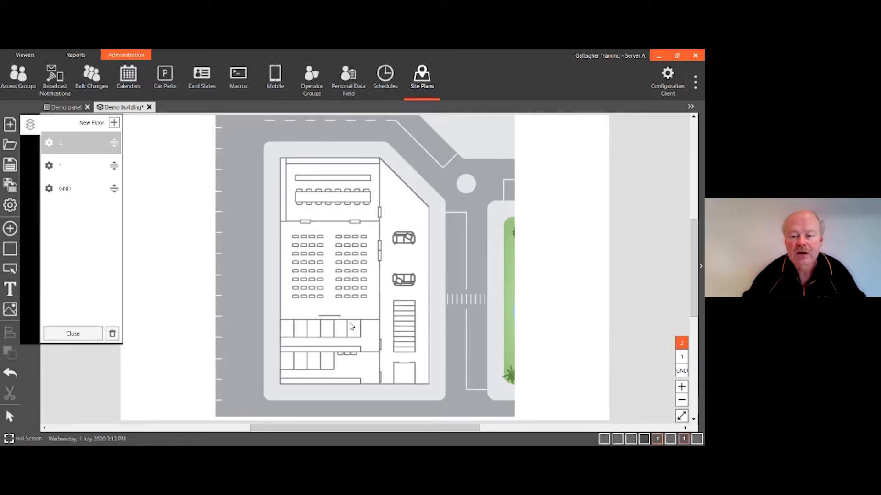
{"action": "left_click", "coordinate": [72, 334]}
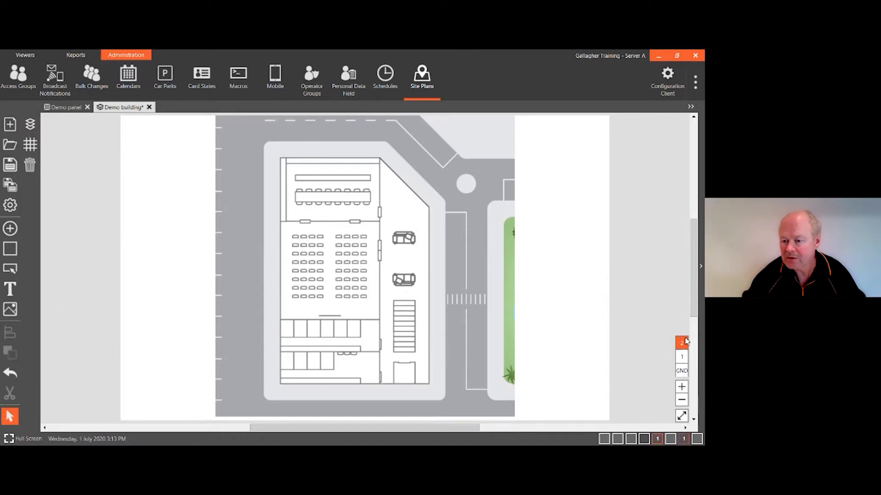
Display the GND floor and examine its layout around the foyer and the round entrances
{"action": "left_click", "coordinate": [682, 371]}
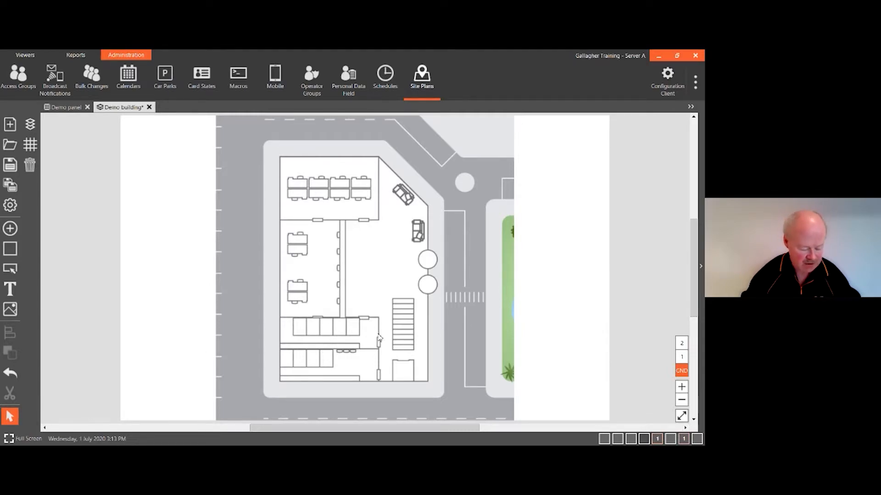
{"action": "scroll", "coordinate": [411, 280], "scroll_direction": "left", "scroll_amount": 5}
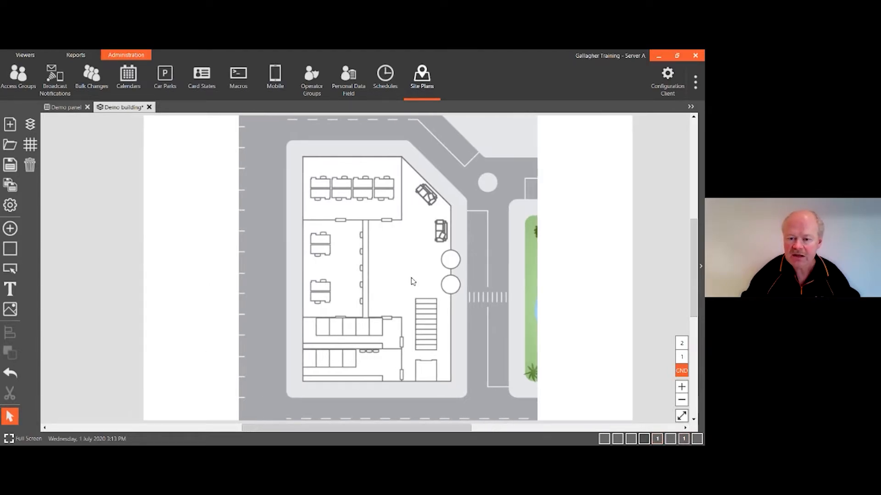
{"action": "scroll", "coordinate": [412, 281], "scroll_direction": "right", "scroll_amount": 6}
{"action": "scroll", "coordinate": [415, 284], "scroll_direction": "right", "scroll_amount": 3}
{"action": "scroll", "coordinate": [417, 287], "scroll_direction": "left", "scroll_amount": 6}
{"action": "scroll", "coordinate": [421, 292], "scroll_direction": "right", "scroll_amount": 2}
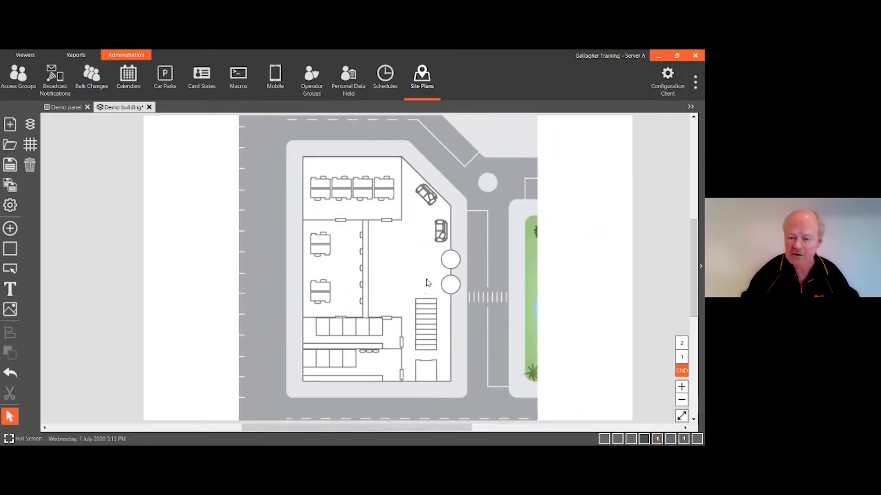
{"action": "scroll", "coordinate": [445, 277], "scroll_direction": "up", "scroll_amount": 4}
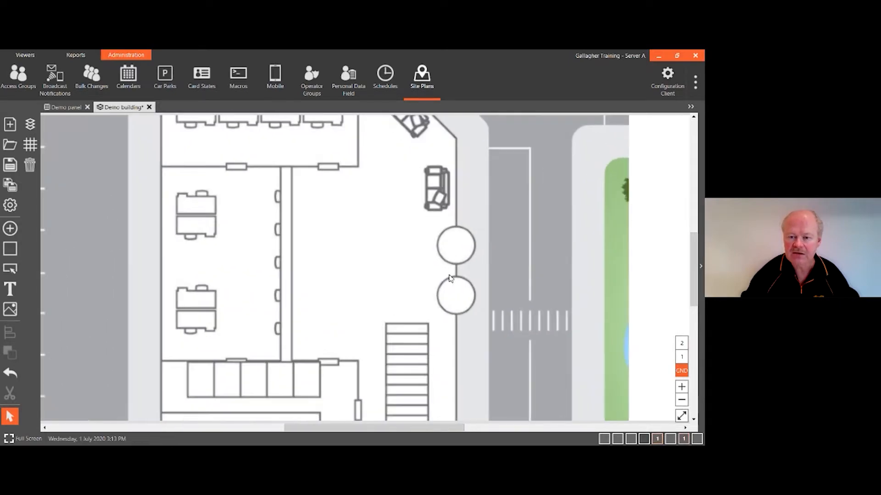
{"action": "scroll", "coordinate": [447, 278], "scroll_direction": "down", "scroll_amount": 4}
{"action": "scroll", "coordinate": [450, 279], "scroll_direction": "up", "scroll_amount": 1}
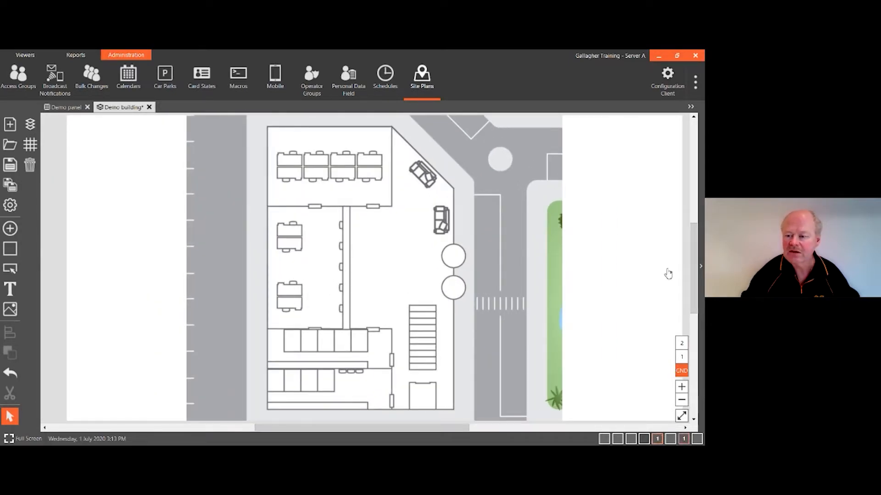
{"action": "mouse_move", "coordinate": [693, 274]}
{"action": "left_mouse_down"}
{"action": "mouse_move", "coordinate": [694, 241]}
{"action": "mouse_move", "coordinate": [695, 293]}
{"action": "mouse_move", "coordinate": [695, 279]}
{"action": "left_mouse_up"}
{"action": "mouse_move", "coordinate": [444, 428]}
{"action": "left_mouse_down"}
{"action": "mouse_move", "coordinate": [390, 434]}
{"action": "mouse_move", "coordinate": [451, 431]}
{"action": "left_mouse_up"}
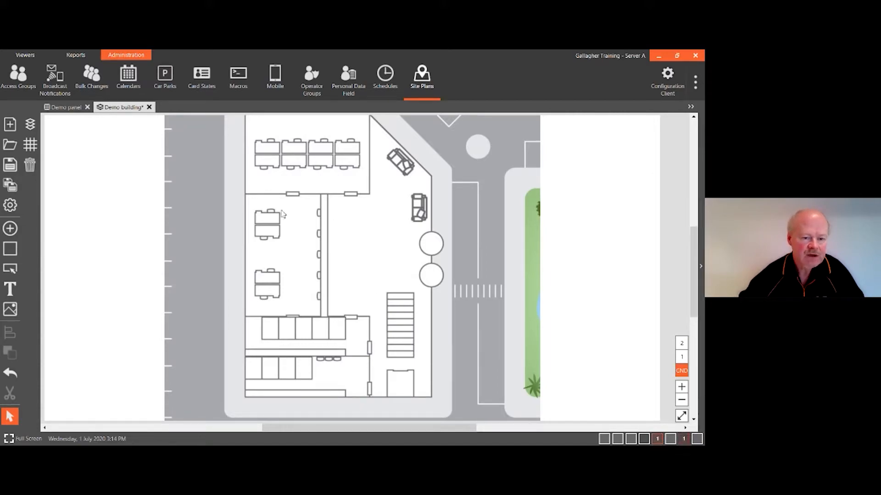
Find the Foyer Door item by searching for door and place it on the upper round entrance, with its label outside the building
{"action": "left_click", "coordinate": [7, 232]}
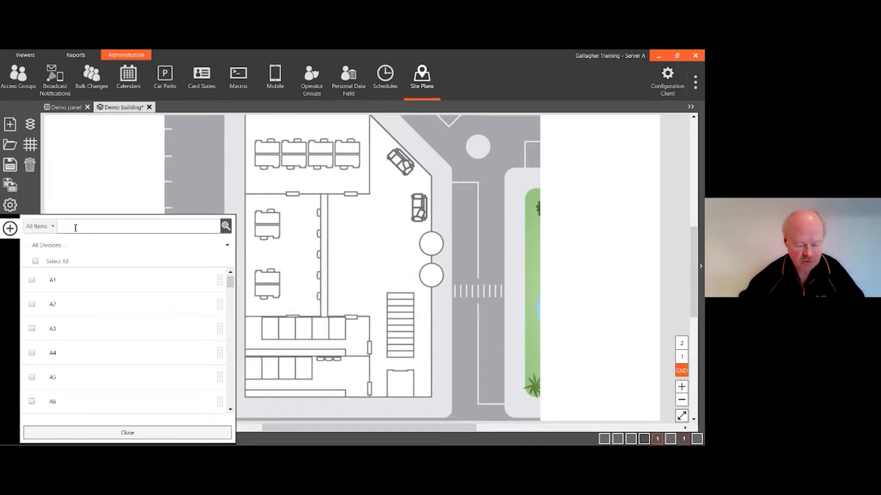
{"action": "type", "text": "door"}
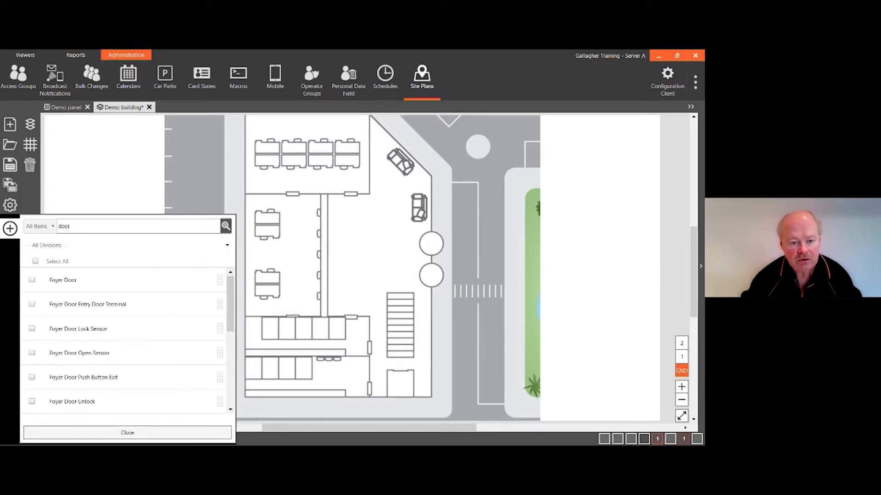
{"action": "left_click", "coordinate": [32, 281]}
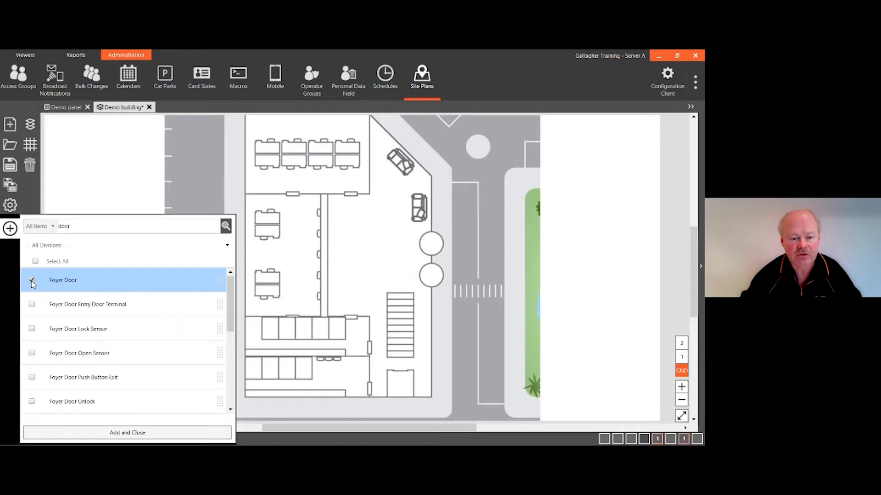
{"action": "left_click", "coordinate": [109, 433]}
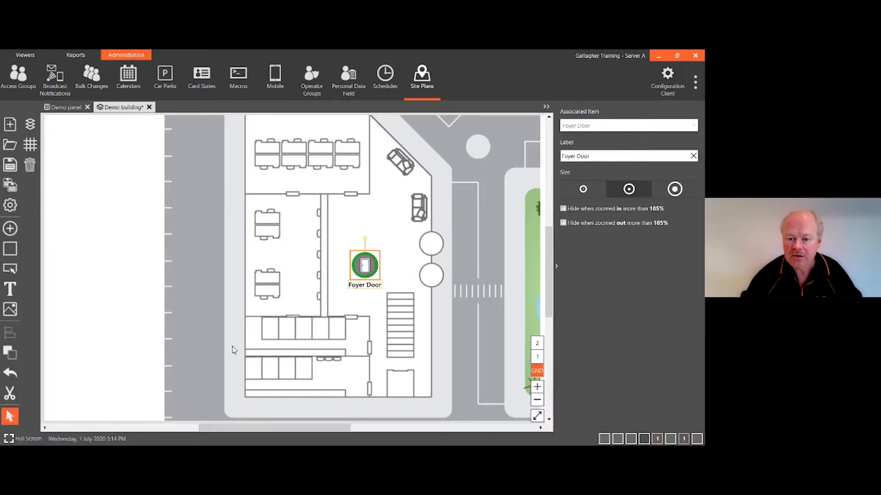
{"action": "left_click_drag", "start_coordinate": [362, 265], "coordinate": [428, 244]}
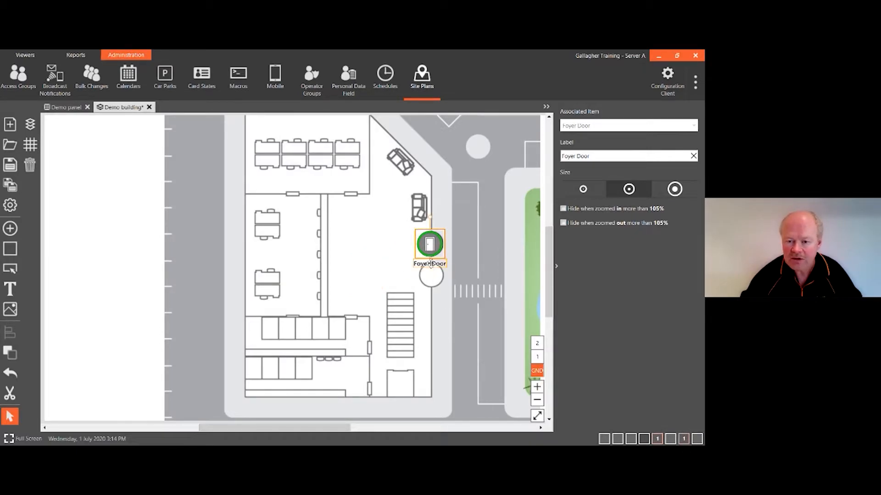
{"action": "left_click_drag", "start_coordinate": [431, 267], "coordinate": [466, 242]}
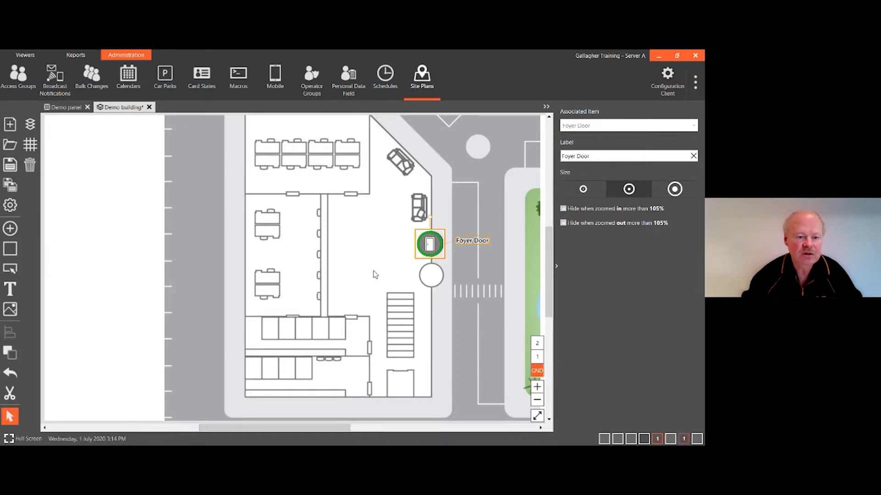
Draw a polygon area on the GND floor tracing the foyer walls, including the stairs and the seating corner
{"action": "mouse_move", "coordinate": [10, 249]}
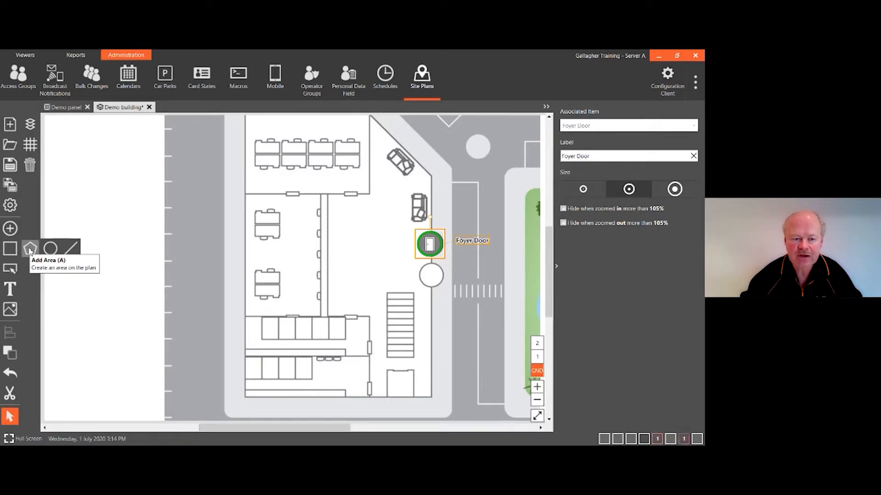
{"action": "left_click", "coordinate": [30, 250]}
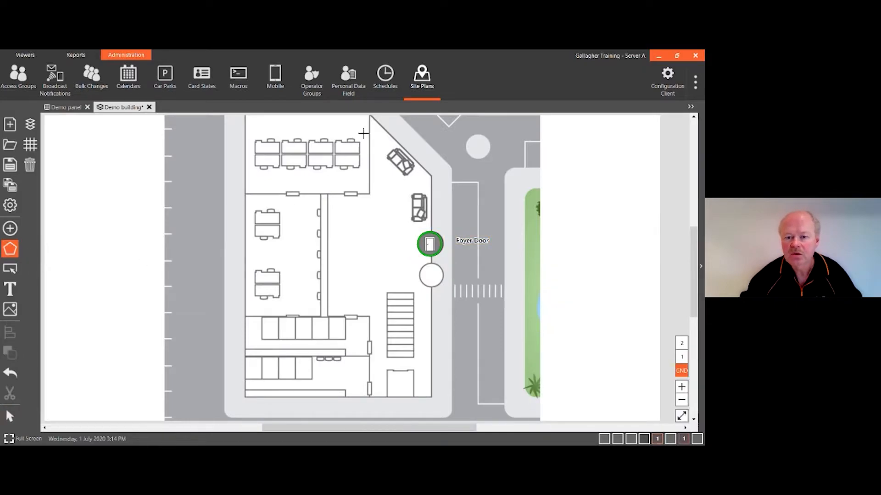
{"action": "left_click", "coordinate": [369, 194]}
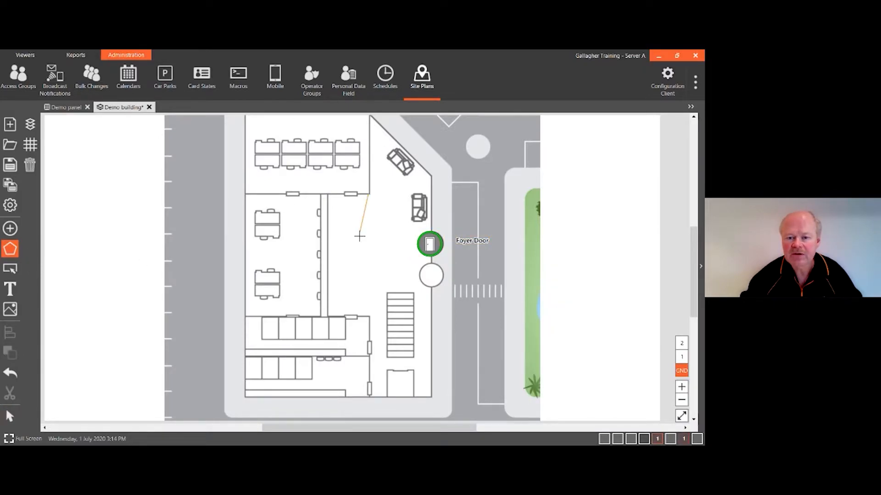
{"action": "left_click", "coordinate": [327, 194]}
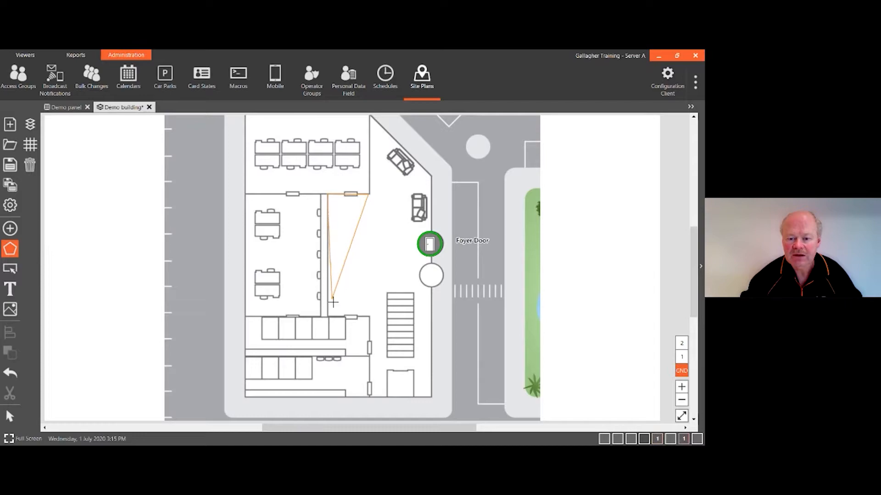
{"action": "left_click", "coordinate": [328, 317]}
{"action": "left_click", "coordinate": [369, 317]}
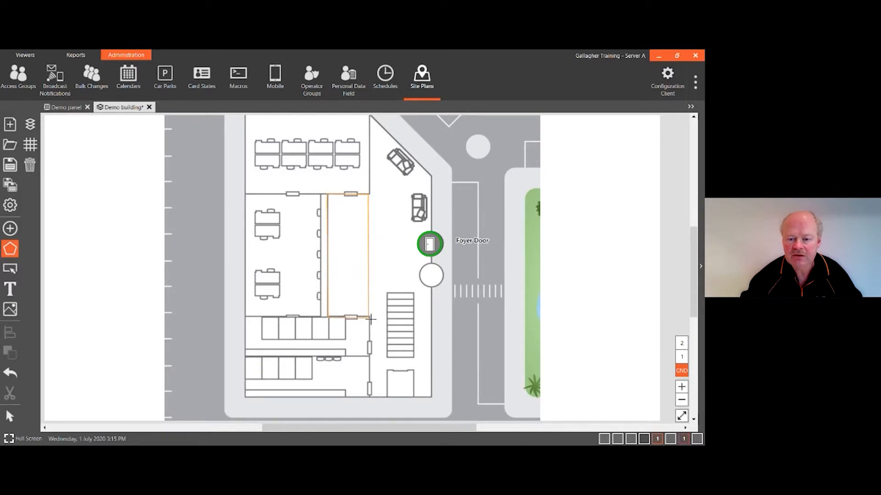
{"action": "left_click", "coordinate": [370, 396]}
{"action": "left_click", "coordinate": [432, 397]}
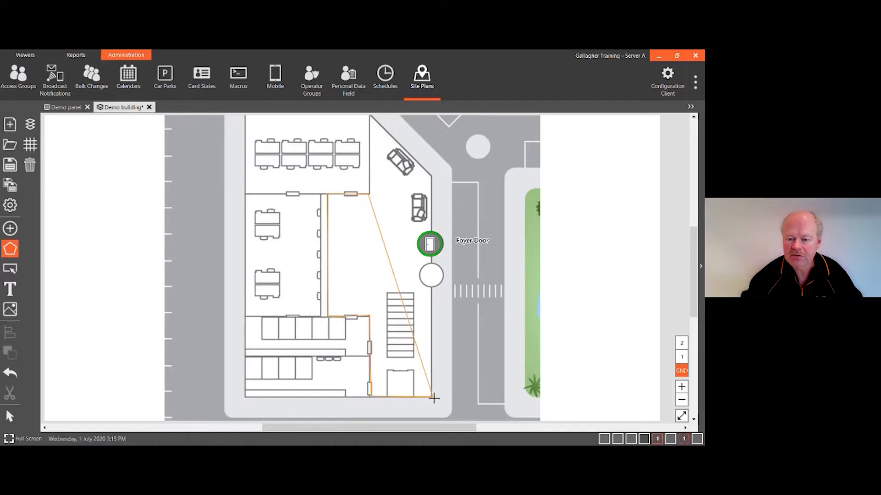
{"action": "left_click", "coordinate": [431, 175]}
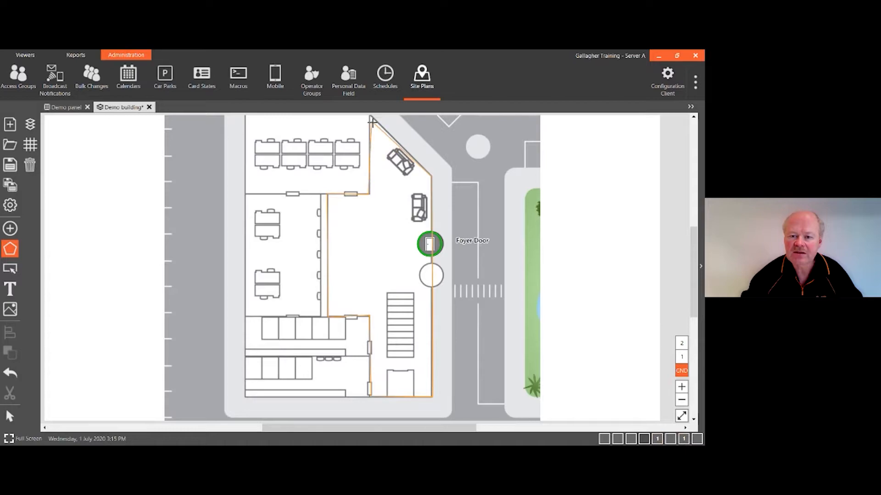
{"action": "scroll", "coordinate": [378, 143], "scroll_direction": "up", "scroll_amount": 1}
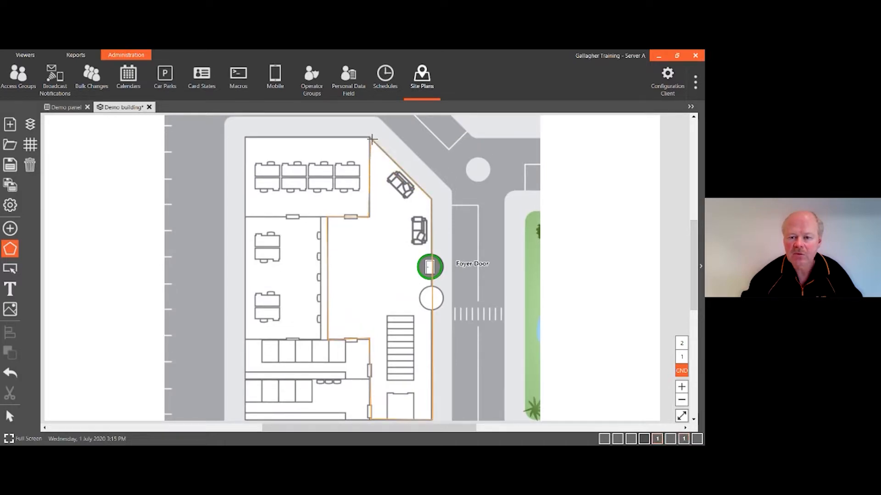
{"action": "left_click", "coordinate": [371, 139]}
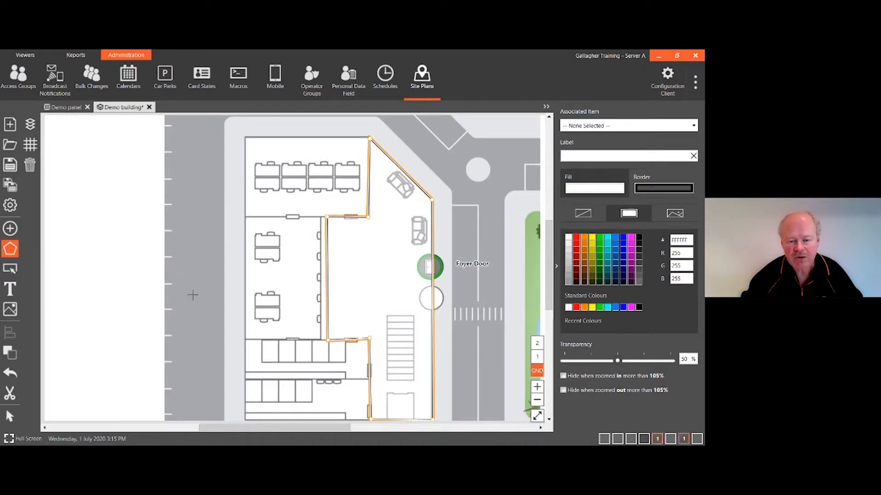
{"action": "mouse_move", "coordinate": [10, 255]}
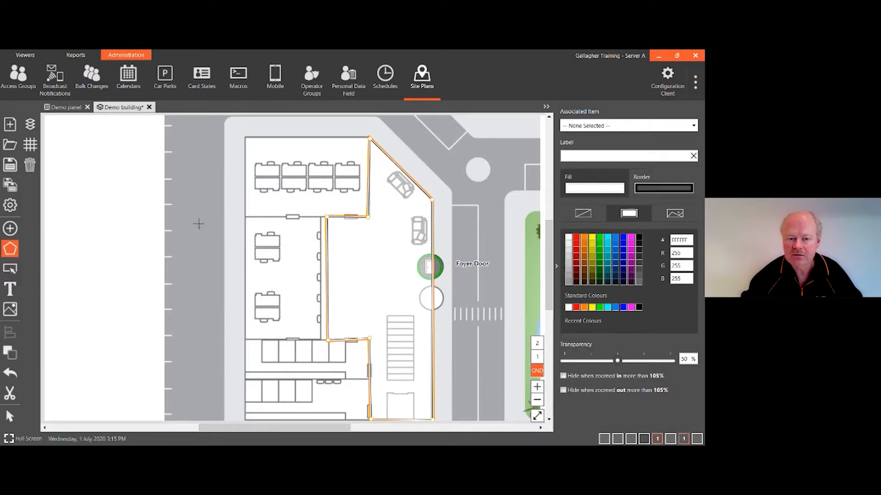
{"action": "left_click", "coordinate": [223, 156]}
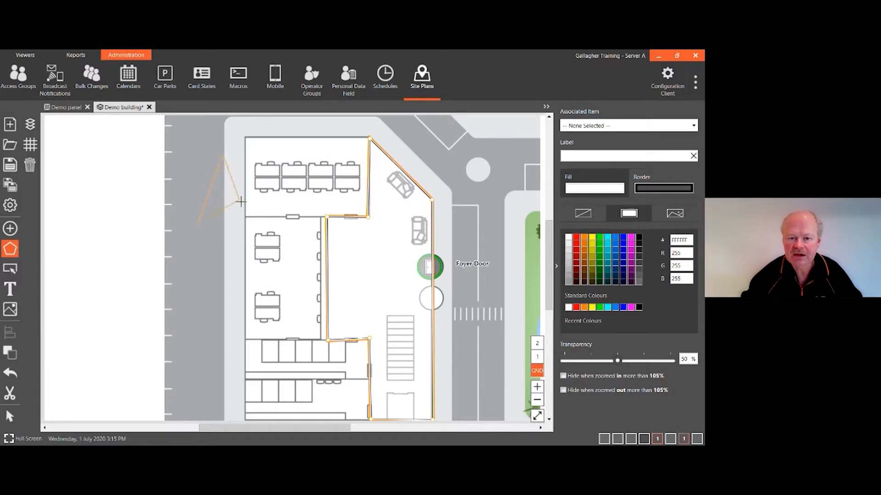
{"action": "left_click", "coordinate": [242, 208]}
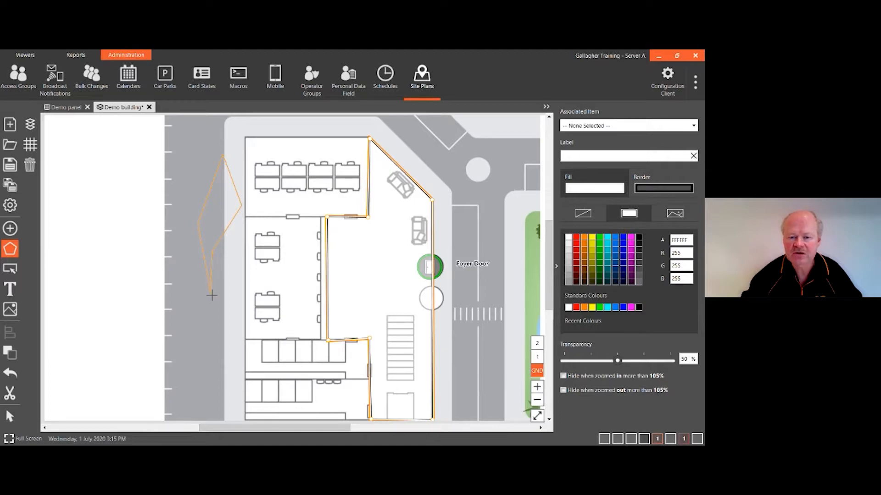
{"action": "key", "text": "Escape"}
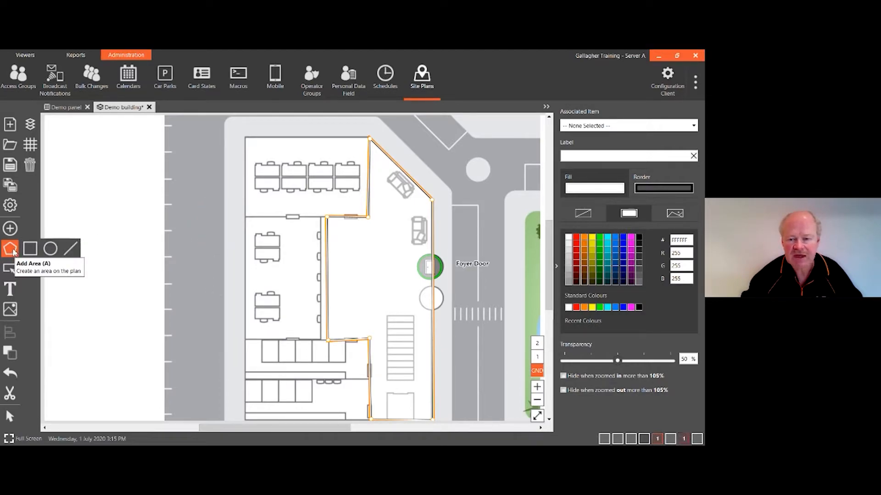
{"action": "mouse_move", "coordinate": [2, 244]}
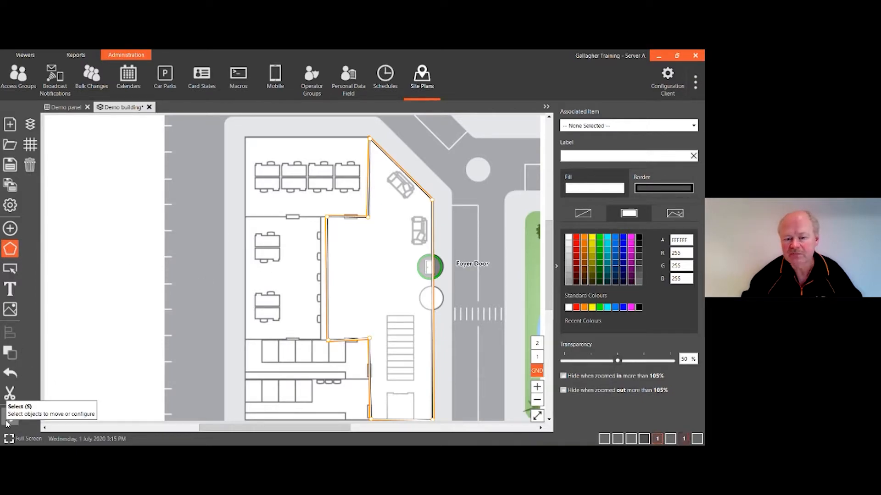
Adjust the lower inner corner and the upper inner corner of the foyer area polygon to fit the walls
{"action": "left_click", "coordinate": [8, 417]}
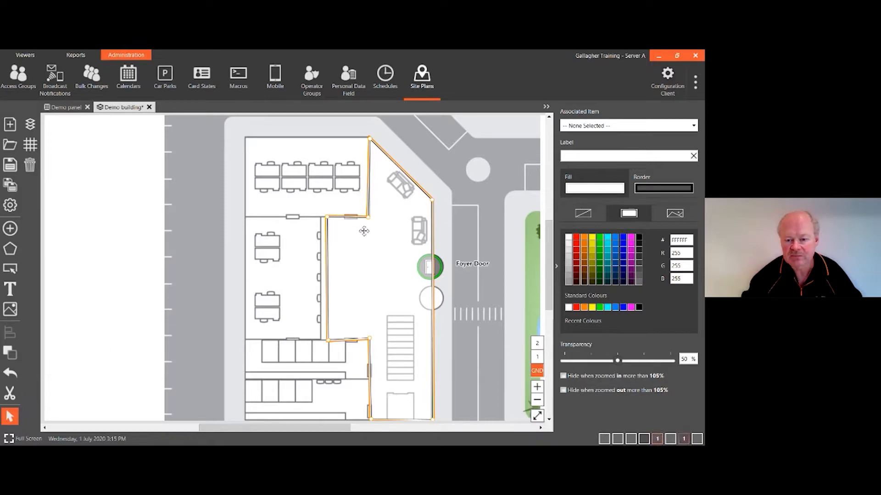
{"action": "left_click_drag", "start_coordinate": [369, 338], "coordinate": [369, 340]}
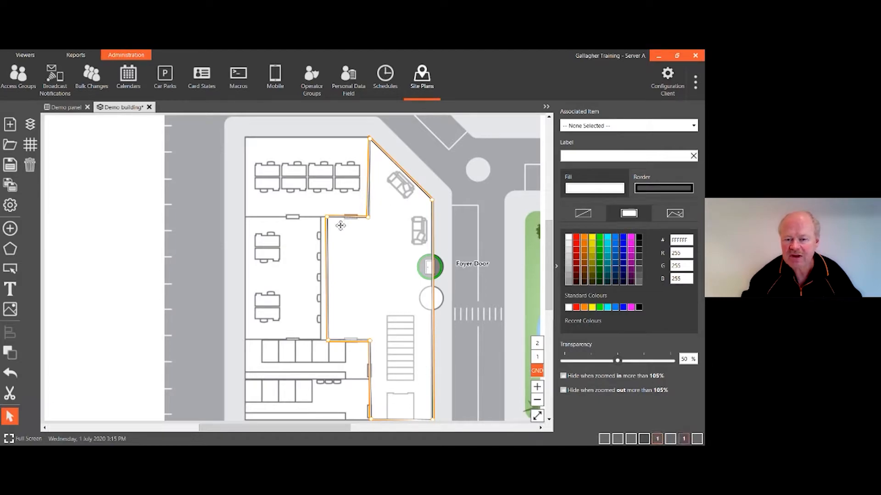
{"action": "left_click_drag", "start_coordinate": [327, 218], "coordinate": [329, 220]}
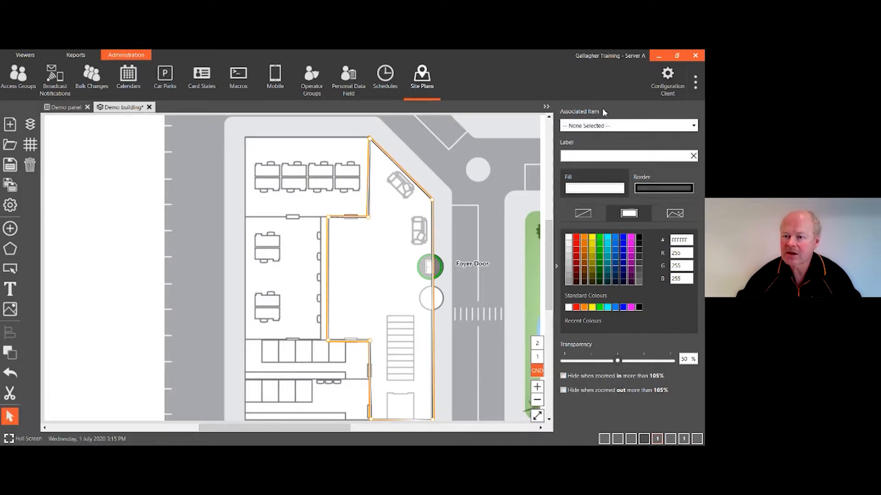
Search the associated items for access and link the foyer area to Foyer Access Zone
{"action": "left_click", "coordinate": [694, 126]}
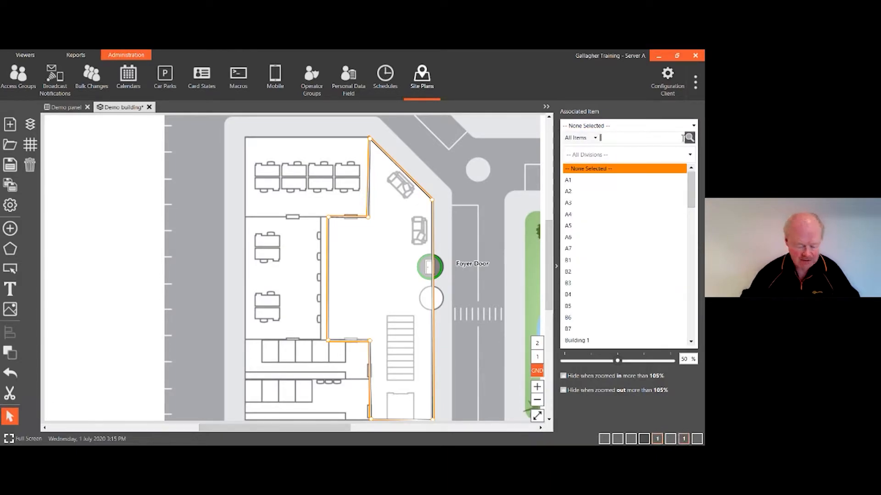
{"action": "type", "text": "access"}
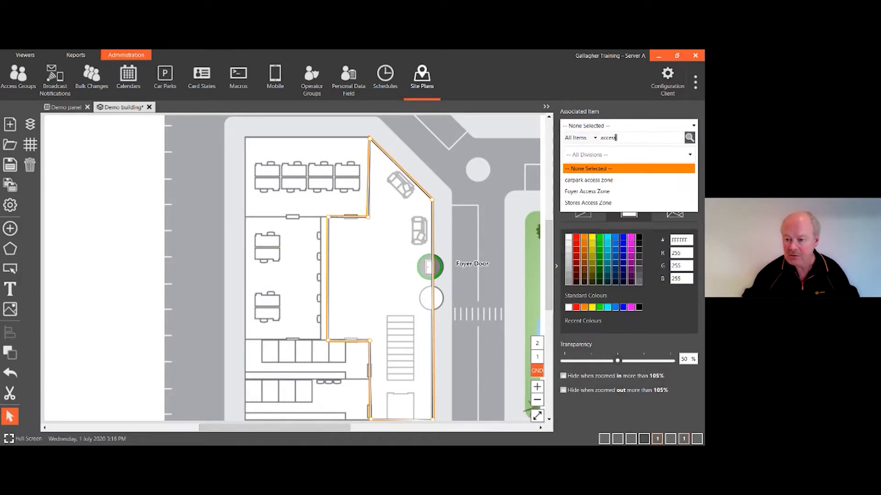
{"action": "left_click", "coordinate": [610, 191]}
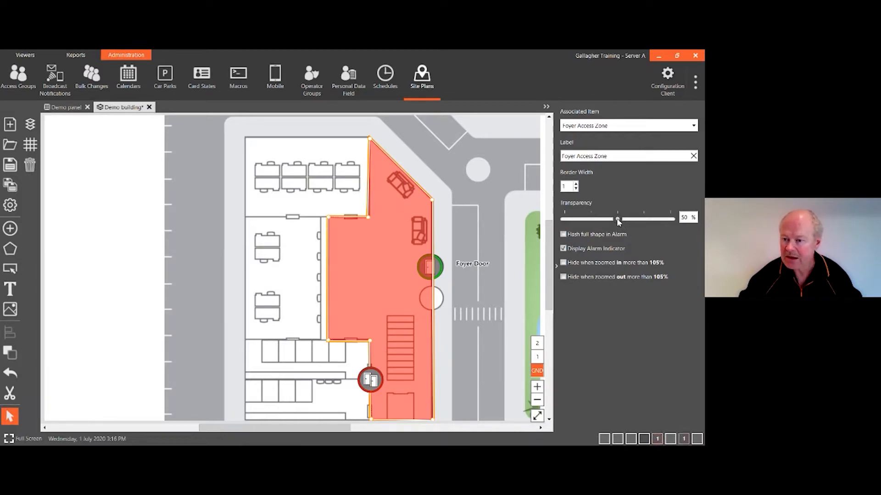
Set the Foyer Access Zone area's transparency to 72 %, trying a lighter and a denser fill first
{"action": "left_click_drag", "start_coordinate": [618, 222], "coordinate": [651, 221]}
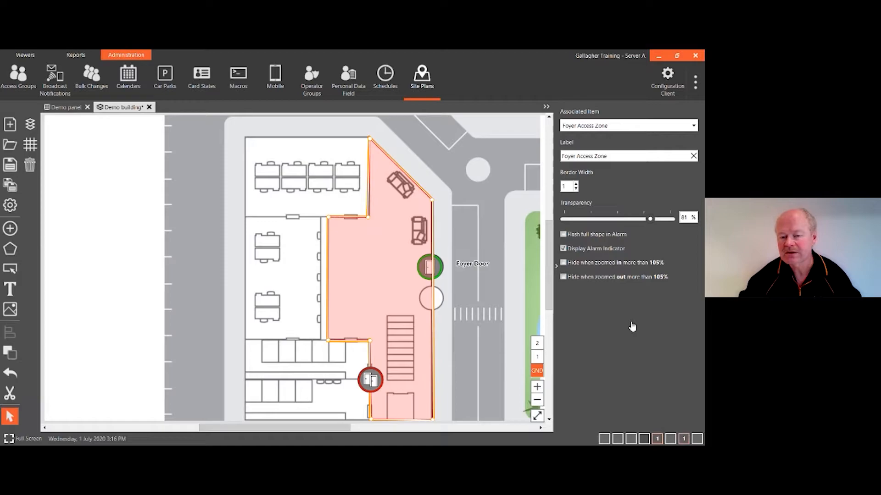
{"action": "left_click_drag", "start_coordinate": [651, 223], "coordinate": [588, 224]}
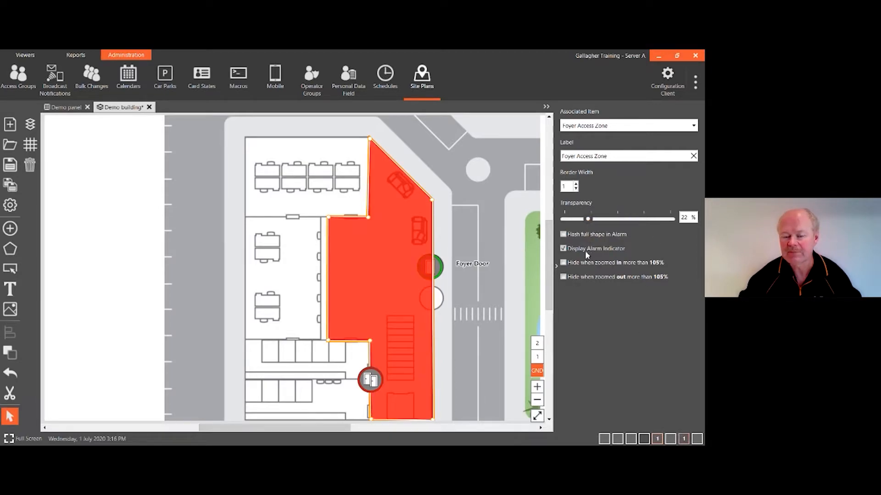
{"action": "left_click_drag", "start_coordinate": [589, 221], "coordinate": [643, 222]}
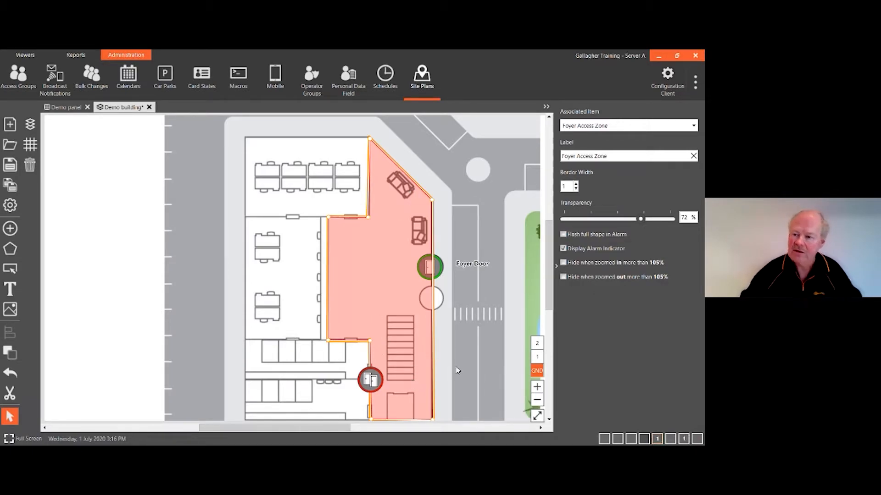
Move the Foyer Access Zone's icon and label outside the building, beside its lower street corner
{"action": "scroll", "coordinate": [430, 397], "scroll_direction": "down", "scroll_amount": 1}
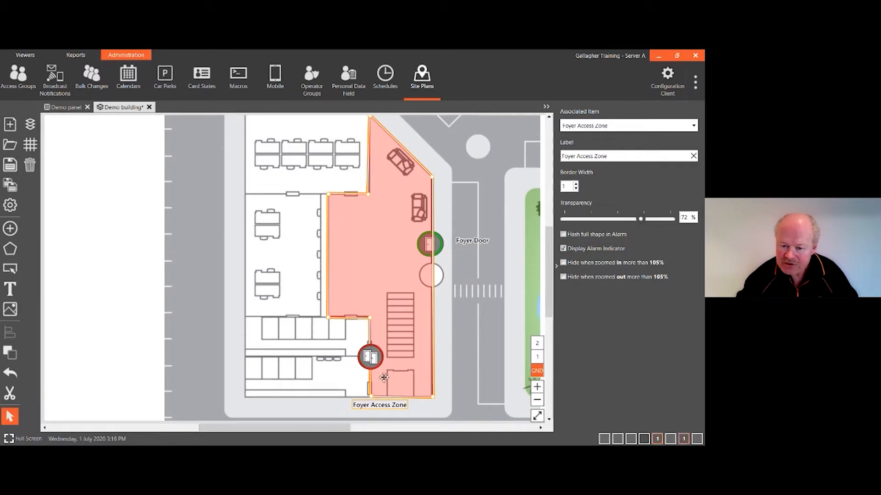
{"action": "left_click_drag", "start_coordinate": [381, 352], "coordinate": [468, 390]}
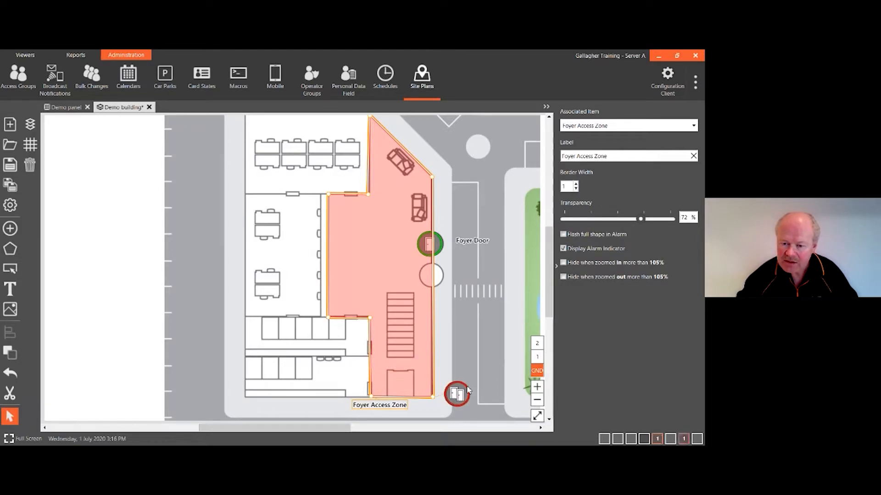
{"action": "left_click_drag", "start_coordinate": [398, 407], "coordinate": [467, 420]}
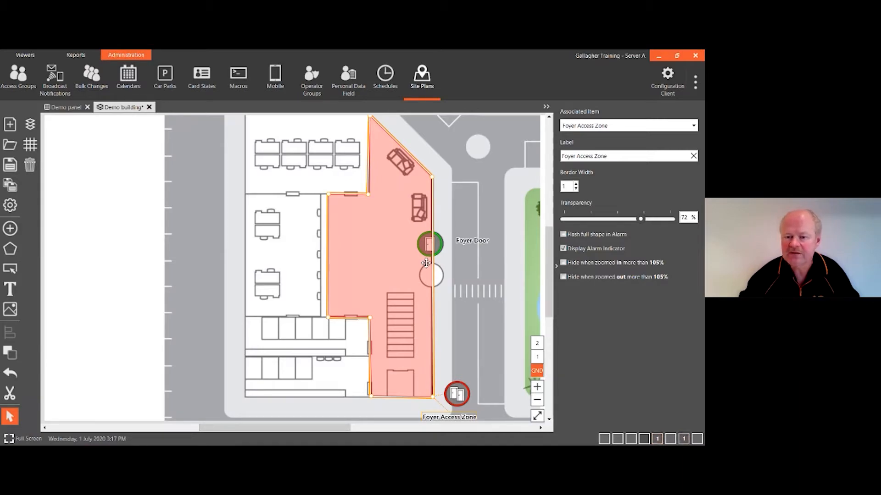
Bring the Foyer Door icon forward so it sits in front of the foyer area, and deselect it
{"action": "left_click", "coordinate": [439, 246]}
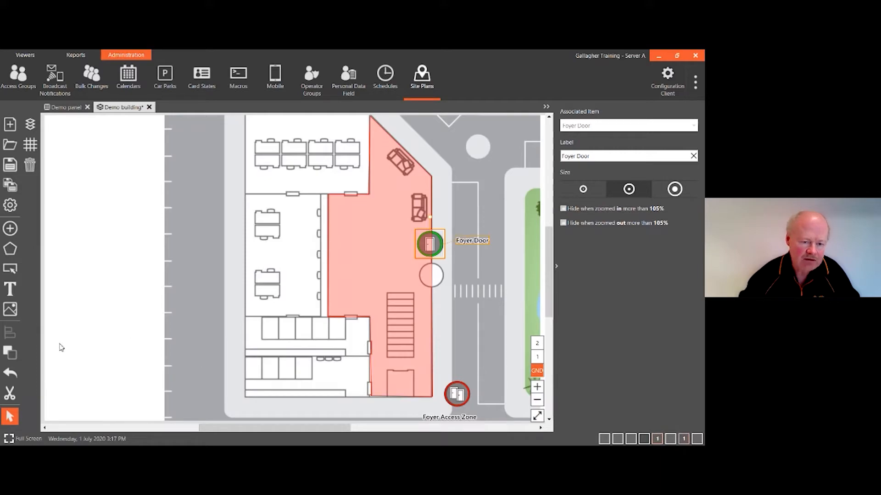
{"action": "mouse_move", "coordinate": [10, 357]}
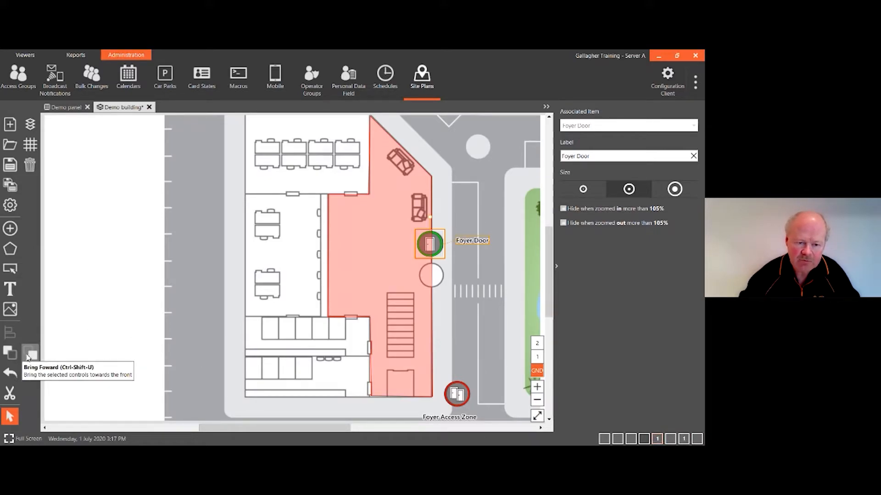
{"action": "left_click", "coordinate": [28, 355]}
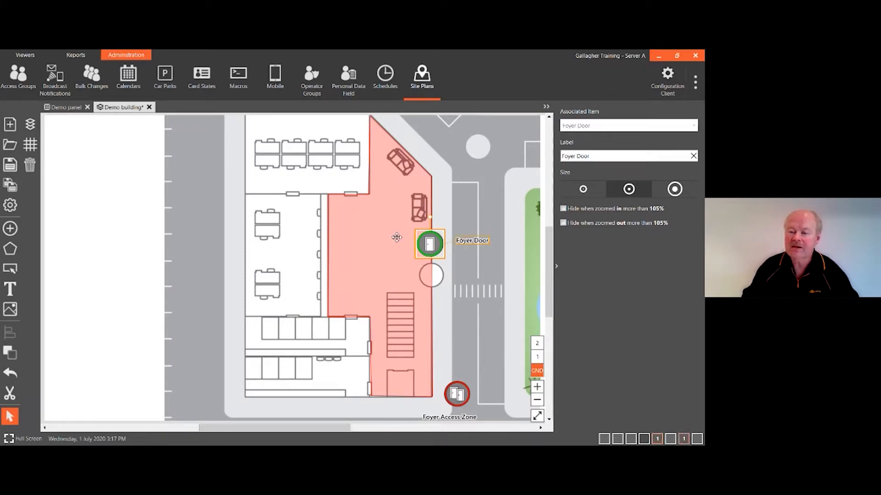
{"action": "left_click", "coordinate": [466, 208]}
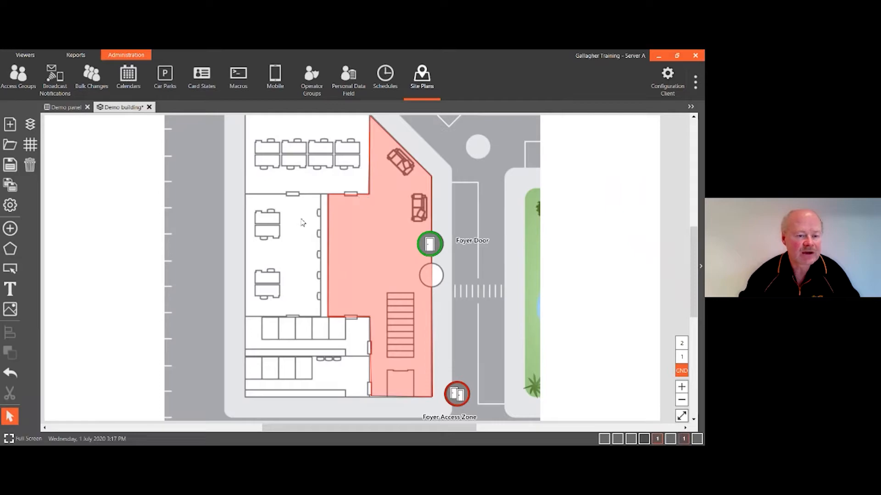
Find the Foyer PIR item by searching for pir, place it in the foyer's upper inner corner, and give it the smallest icon size
{"action": "left_click", "coordinate": [10, 228]}
{"action": "left_click", "coordinate": [122, 226]}
{"action": "type", "text": "pir"}
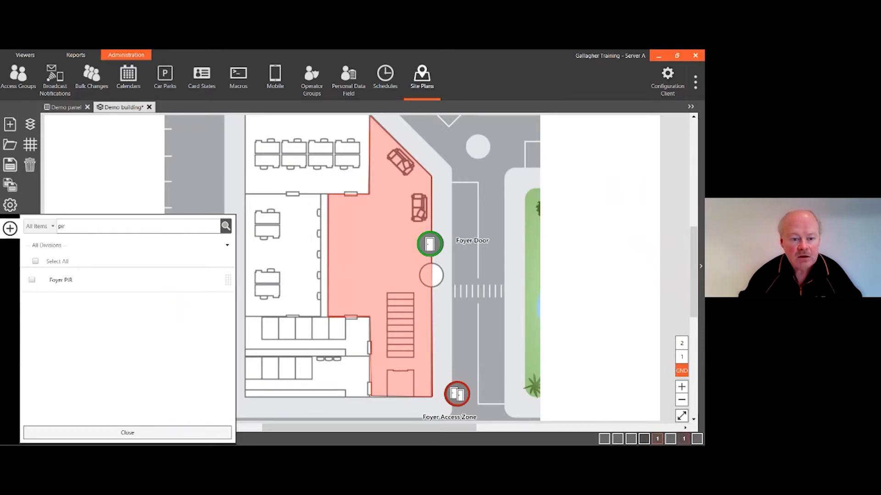
{"action": "left_click", "coordinate": [32, 280]}
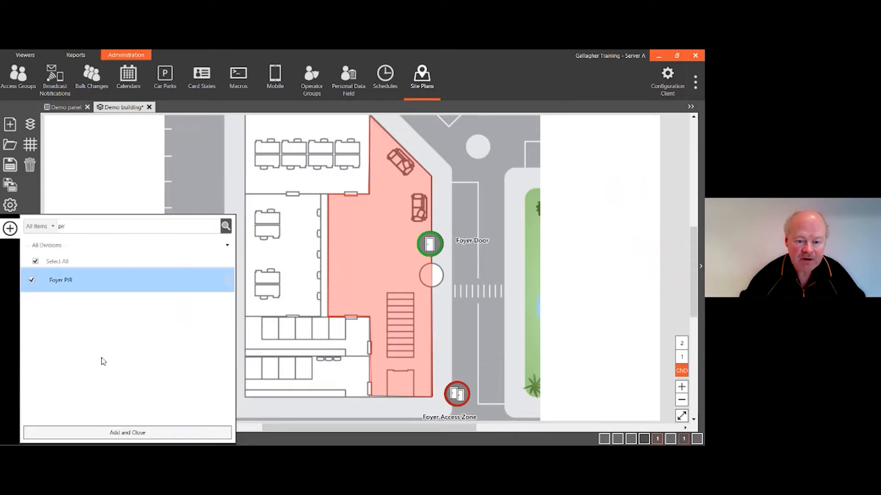
{"action": "left_click", "coordinate": [113, 432]}
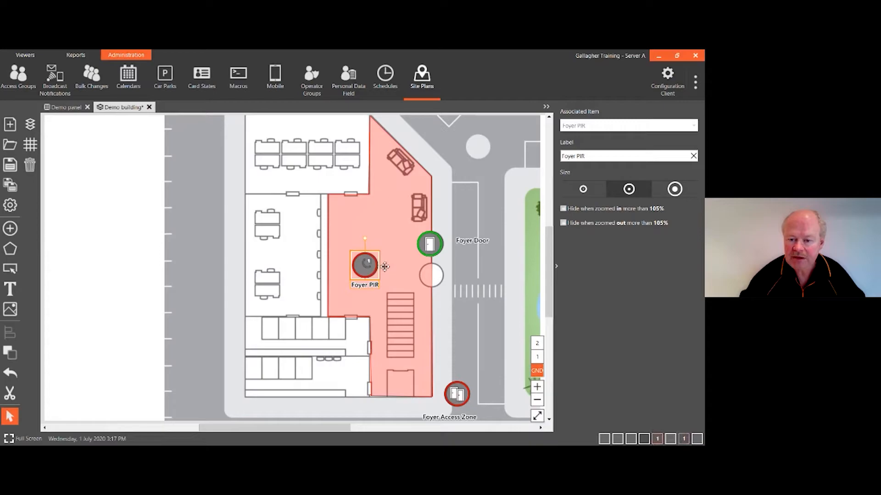
{"action": "left_click_drag", "start_coordinate": [366, 265], "coordinate": [341, 205]}
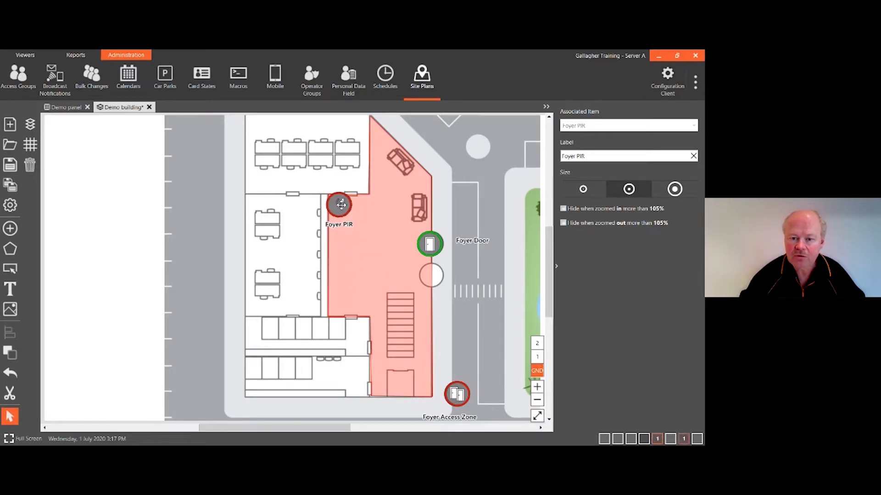
{"action": "left_click", "coordinate": [581, 190]}
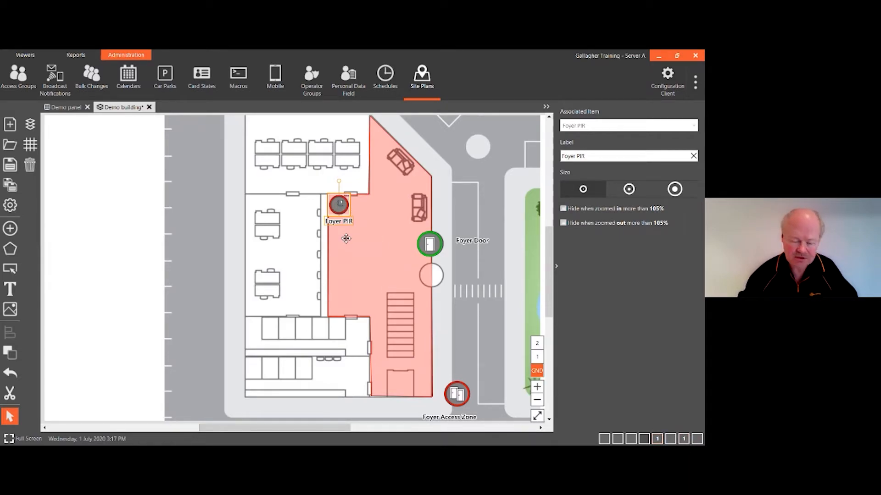
Set the Foyer PIR to hide when zoomed out more than 132% and check its display at lower zoom levels
{"action": "scroll", "coordinate": [362, 228], "scroll_direction": "up", "scroll_amount": 1}
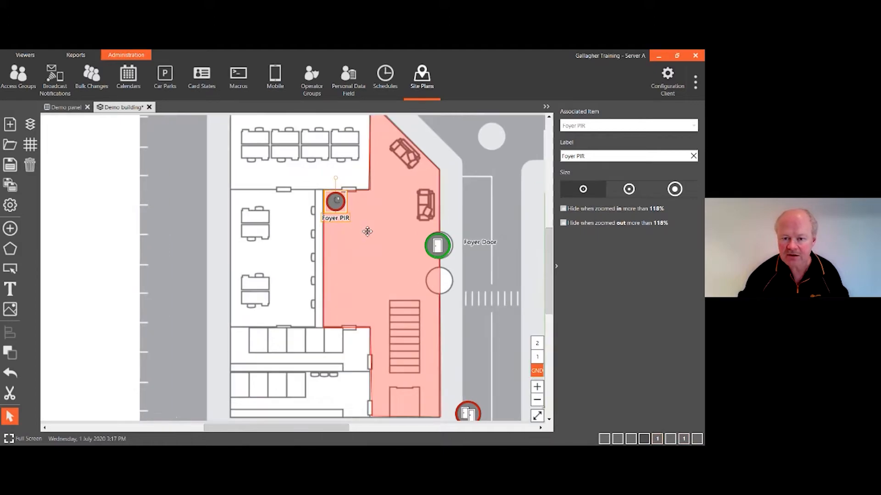
{"action": "scroll", "coordinate": [365, 228], "scroll_direction": "up", "scroll_amount": 1}
{"action": "scroll", "coordinate": [362, 228], "scroll_direction": "down", "scroll_amount": 1}
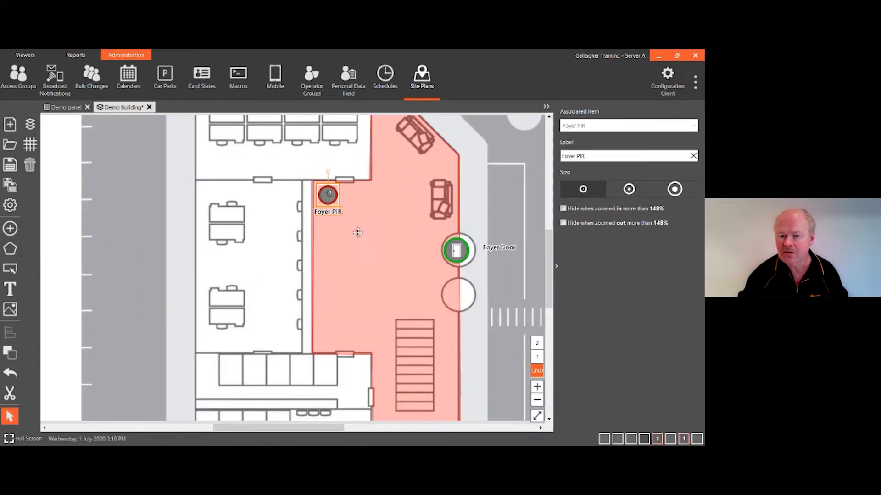
{"action": "scroll", "coordinate": [344, 220], "scroll_direction": "up", "scroll_amount": 1}
{"action": "scroll", "coordinate": [351, 227], "scroll_direction": "down", "scroll_amount": 1}
{"action": "scroll", "coordinate": [356, 230], "scroll_direction": "up", "scroll_amount": 2}
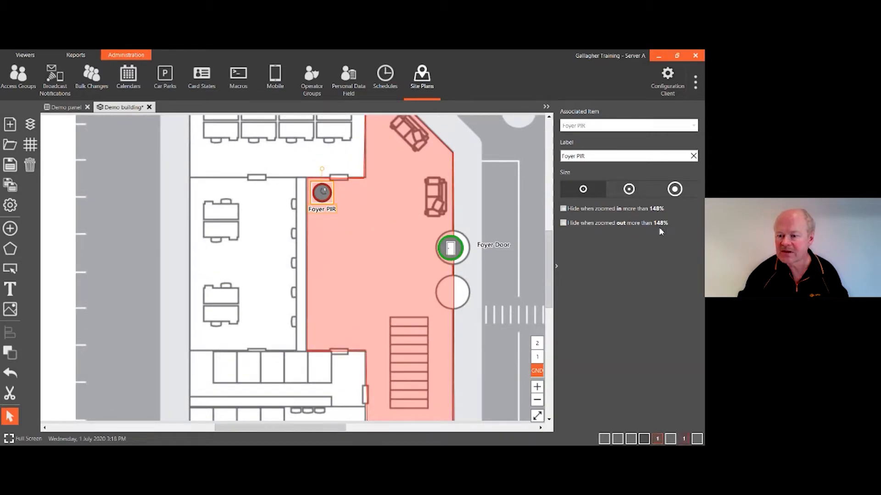
{"action": "scroll", "coordinate": [335, 246], "scroll_direction": "down", "scroll_amount": 1}
{"action": "scroll", "coordinate": [338, 240], "scroll_direction": "down", "scroll_amount": 1}
{"action": "scroll", "coordinate": [338, 240], "scroll_direction": "up", "scroll_amount": 2}
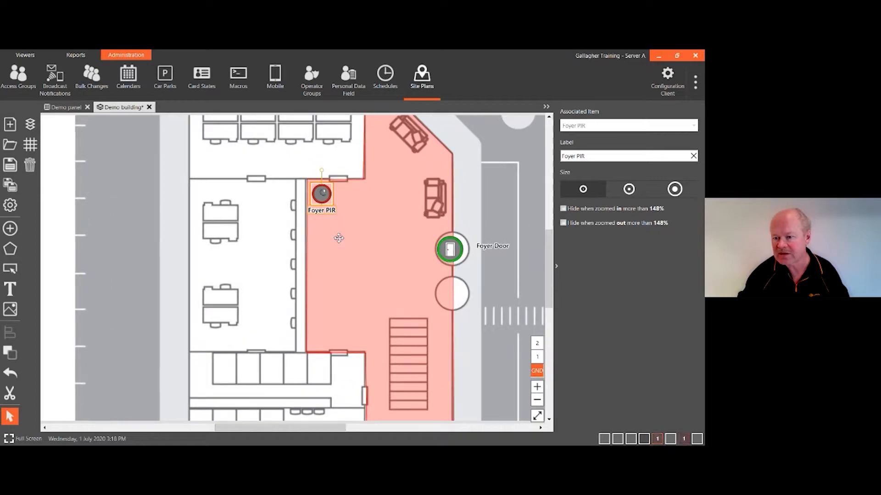
{"action": "scroll", "coordinate": [374, 234], "scroll_direction": "down", "scroll_amount": 1}
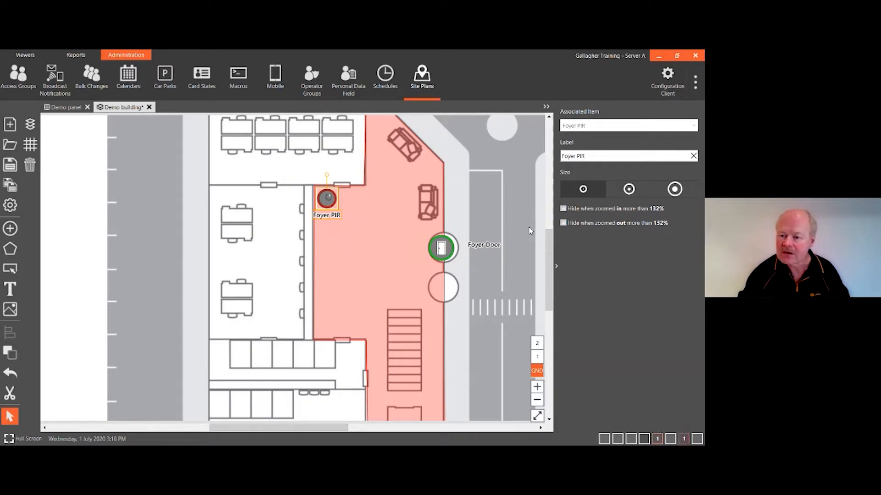
{"action": "left_click", "coordinate": [563, 224]}
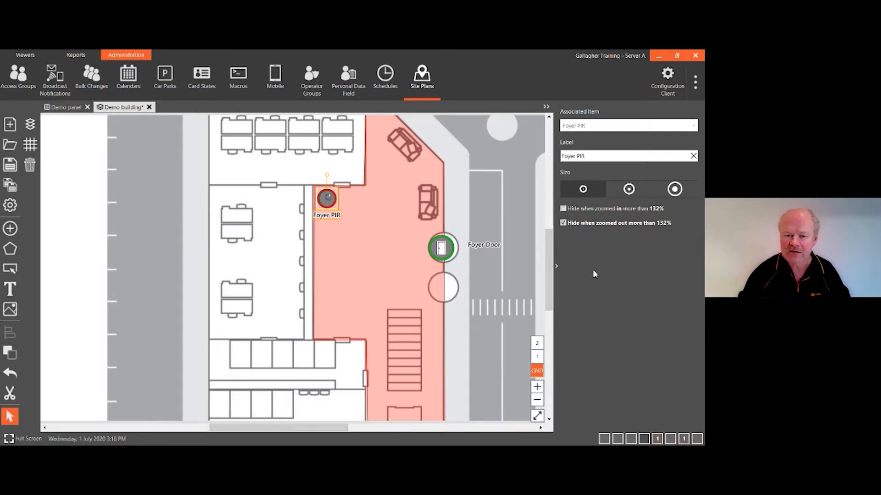
{"action": "scroll", "coordinate": [426, 246], "scroll_direction": "down", "scroll_amount": 1}
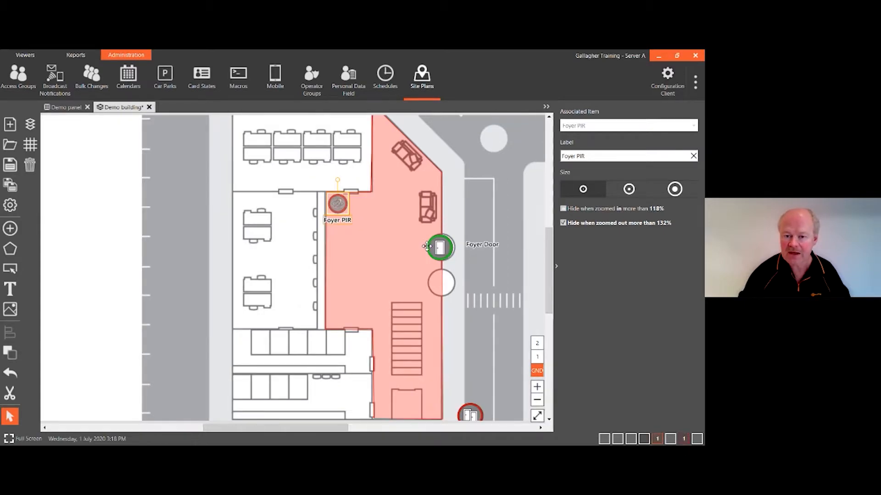
{"action": "scroll", "coordinate": [426, 246], "scroll_direction": "down", "scroll_amount": 1}
{"action": "scroll", "coordinate": [369, 224], "scroll_direction": "down", "scroll_amount": 1}
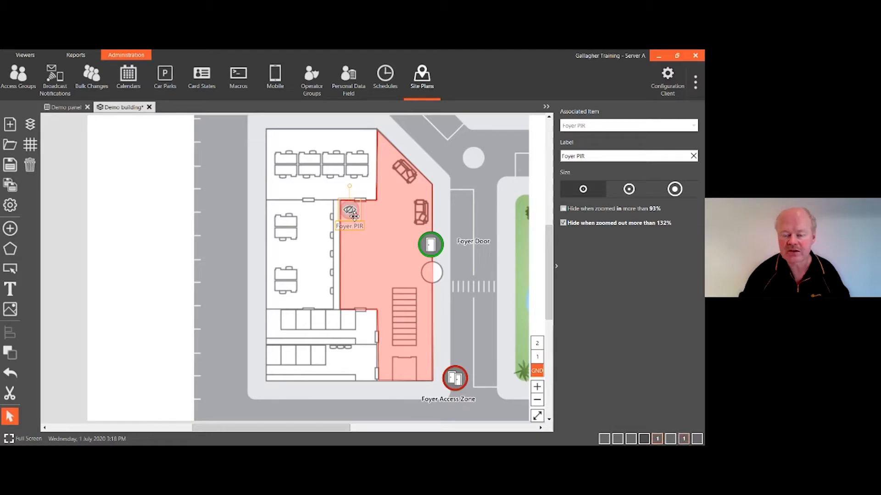
{"action": "scroll", "coordinate": [398, 244], "scroll_direction": "down", "scroll_amount": 3}
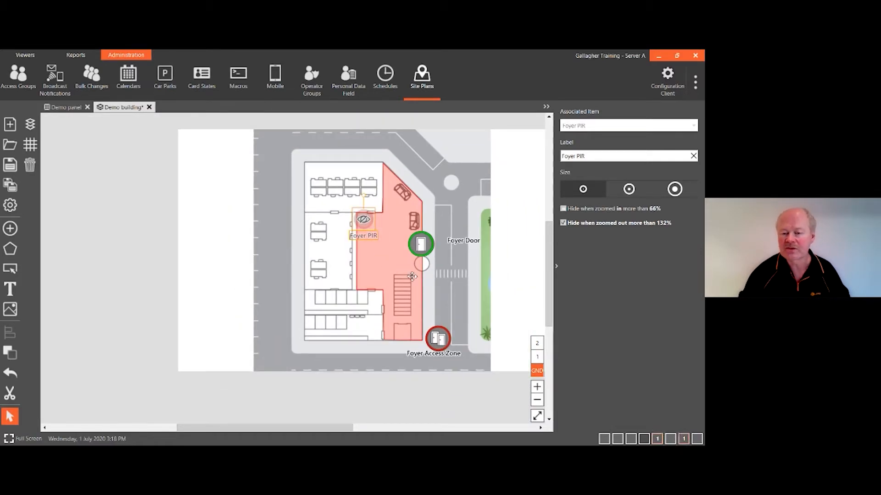
Zoom in and out around the 132% threshold to examine when the Foyer PIR icon shows or hides
{"action": "scroll", "coordinate": [397, 264], "scroll_direction": "up", "scroll_amount": 4}
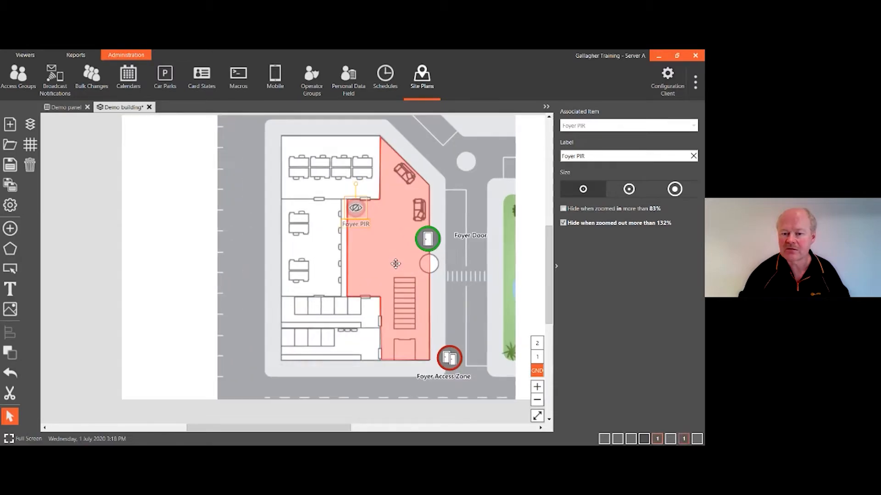
{"action": "scroll", "coordinate": [396, 263], "scroll_direction": "up", "scroll_amount": 3}
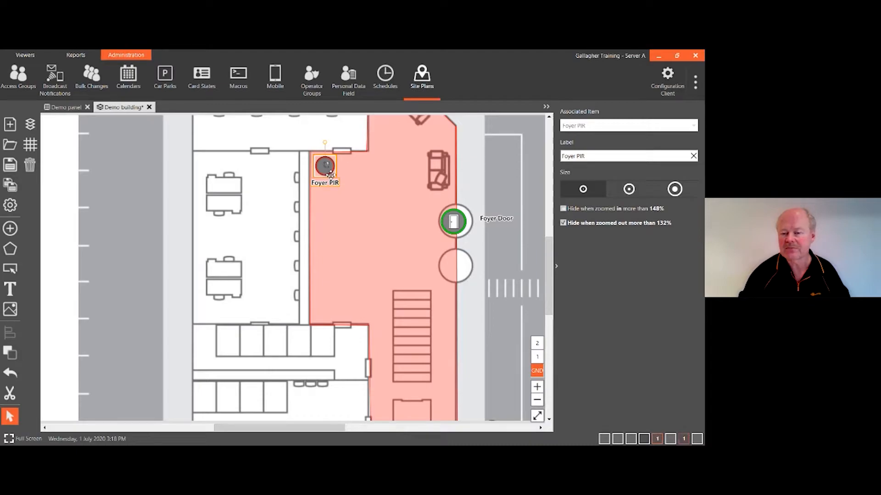
{"action": "scroll", "coordinate": [388, 248], "scroll_direction": "down", "scroll_amount": 3}
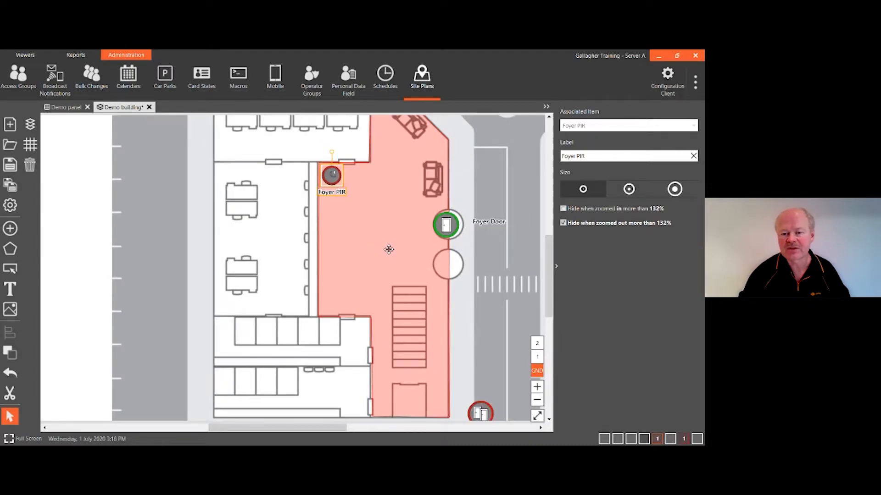
{"action": "scroll", "coordinate": [359, 196], "scroll_direction": "up", "scroll_amount": 2}
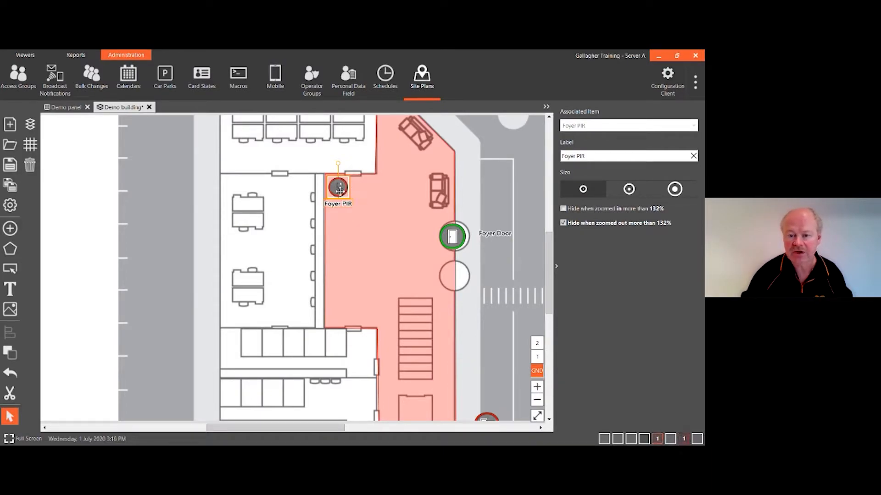
{"action": "scroll", "coordinate": [366, 255], "scroll_direction": "up", "scroll_amount": 1}
{"action": "scroll", "coordinate": [366, 258], "scroll_direction": "down", "scroll_amount": 1}
{"action": "scroll", "coordinate": [366, 257], "scroll_direction": "down", "scroll_amount": 2}
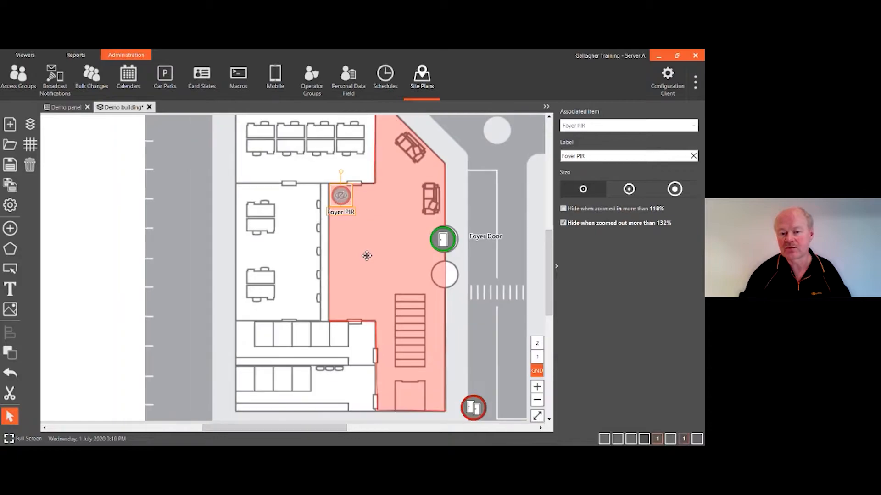
{"action": "scroll", "coordinate": [367, 255], "scroll_direction": "up", "scroll_amount": 2}
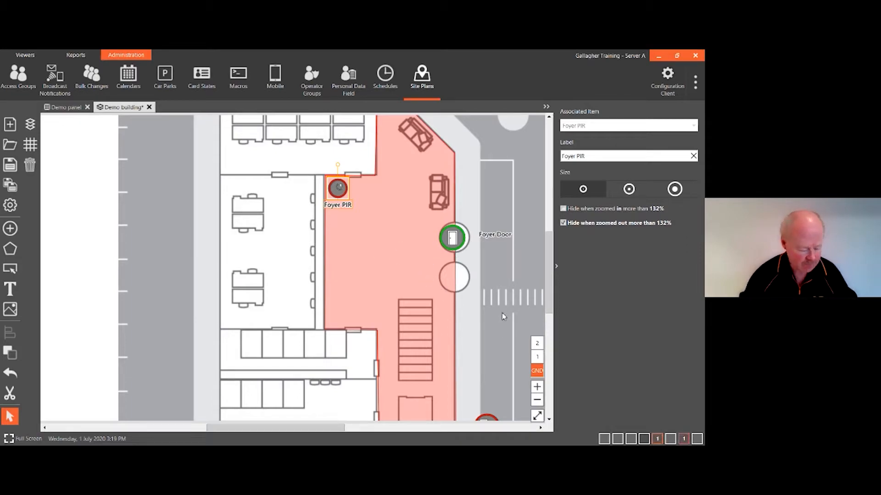
{"action": "scroll", "coordinate": [500, 294], "scroll_direction": "up", "scroll_amount": 1}
{"action": "scroll", "coordinate": [509, 294], "scroll_direction": "down", "scroll_amount": 2}
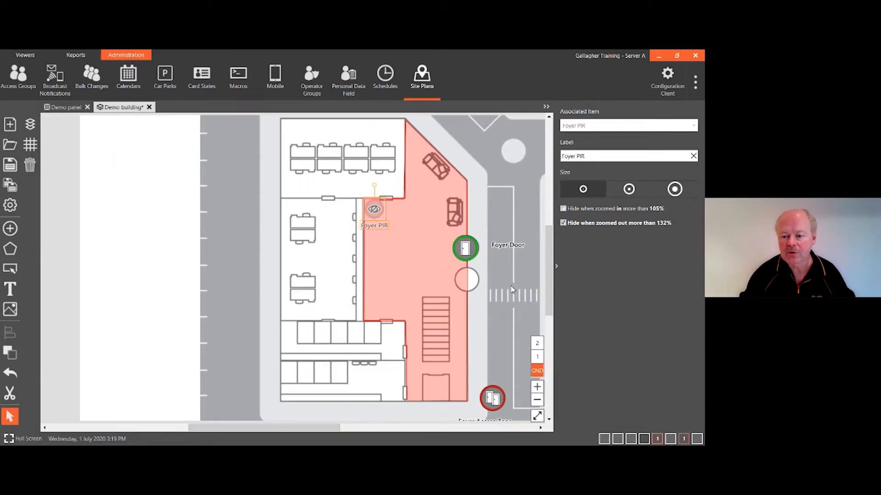
On floor 2, find Stores Door by searching for stores, place it just outside the storeroom's doorway, and give it the smallest icon size
{"action": "left_click", "coordinate": [538, 343]}
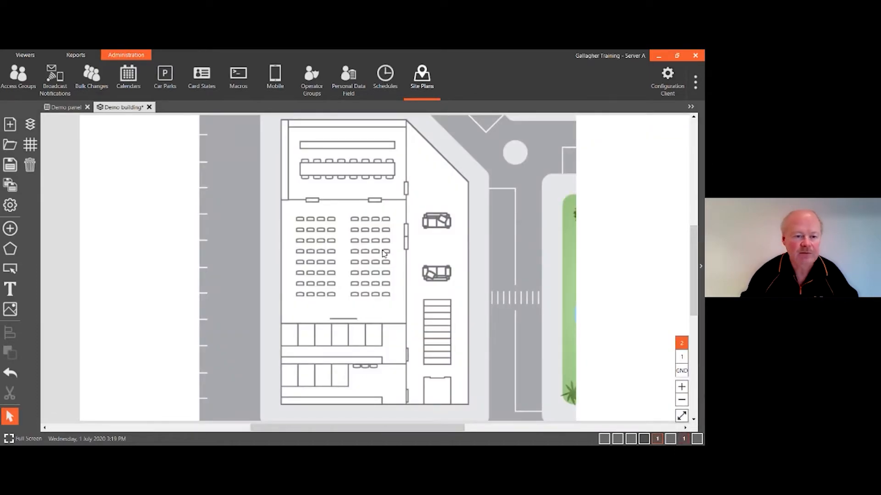
{"action": "left_click", "coordinate": [10, 228]}
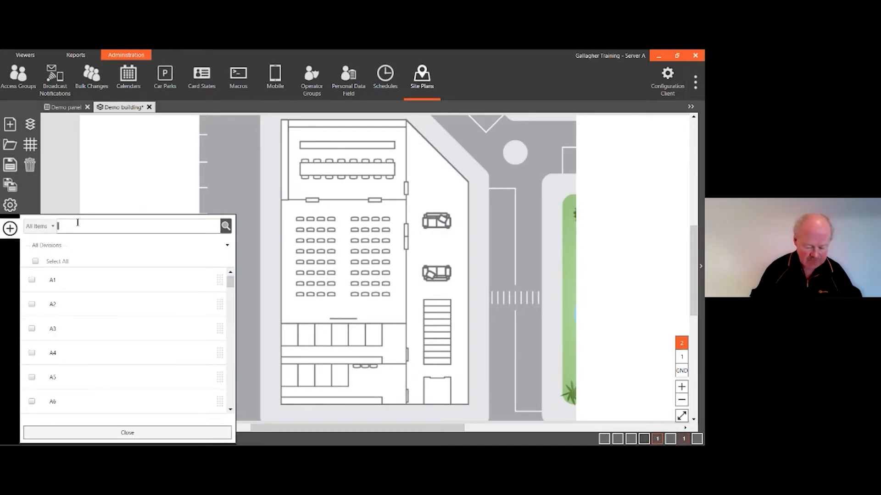
{"action": "type", "text": "stores"}
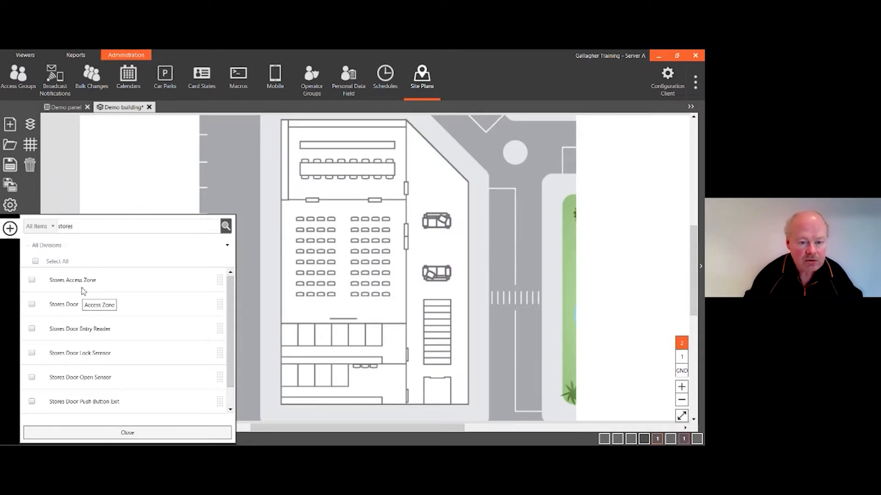
{"action": "left_click", "coordinate": [32, 305]}
{"action": "left_click", "coordinate": [120, 432]}
{"action": "left_click_drag", "start_coordinate": [371, 264], "coordinate": [431, 360]}
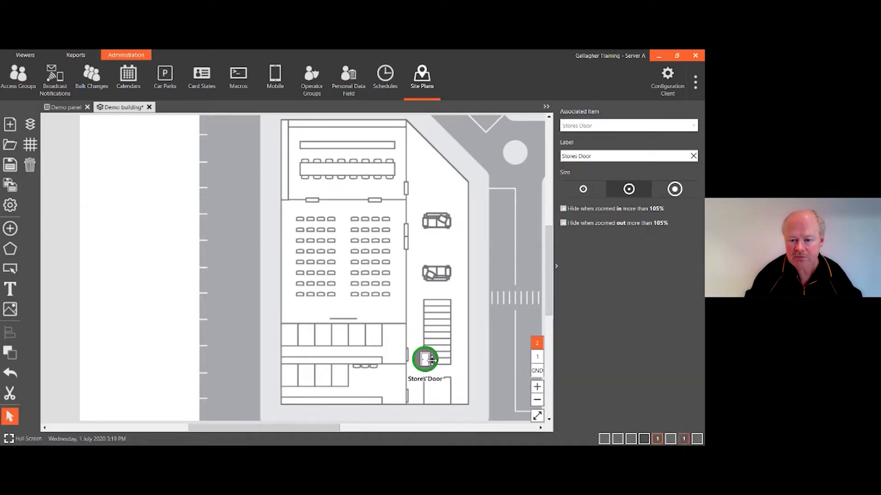
{"action": "left_click", "coordinate": [586, 192]}
{"action": "left_click_drag", "start_coordinate": [427, 379], "coordinate": [423, 373]}
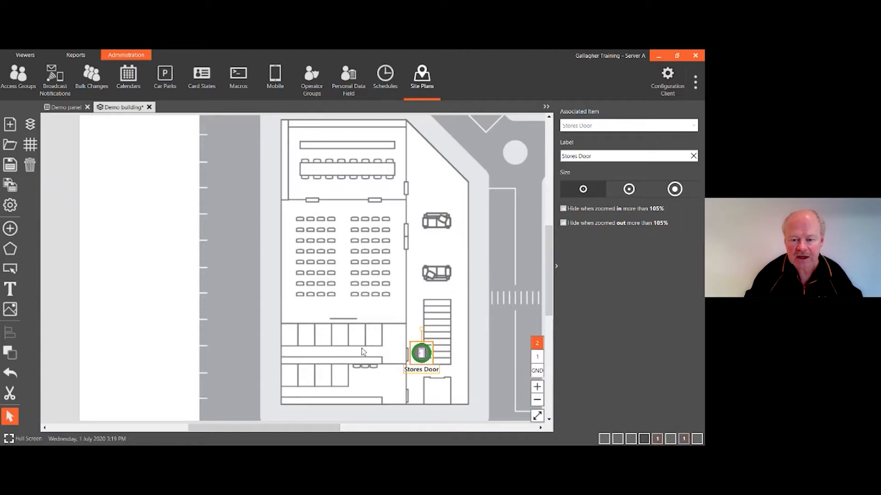
Draw a rectangle covering the storeroom below the seminar room on floor 2
{"action": "left_click", "coordinate": [10, 248]}
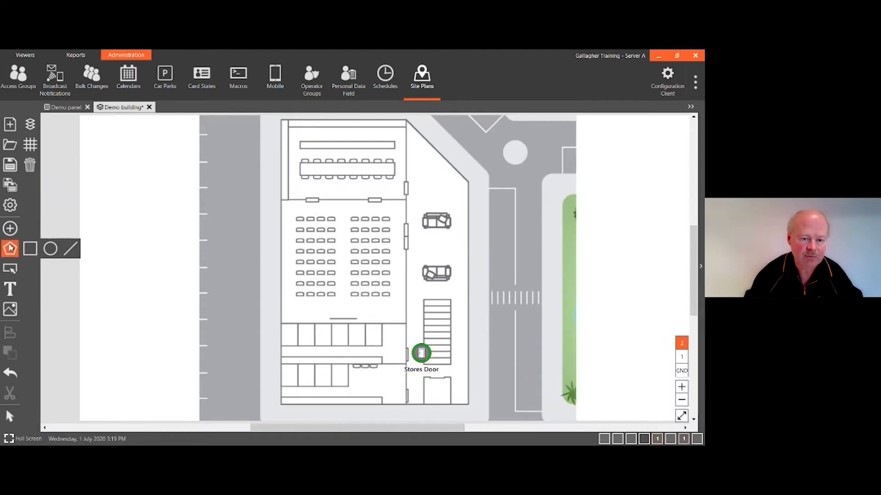
{"action": "left_click", "coordinate": [29, 250]}
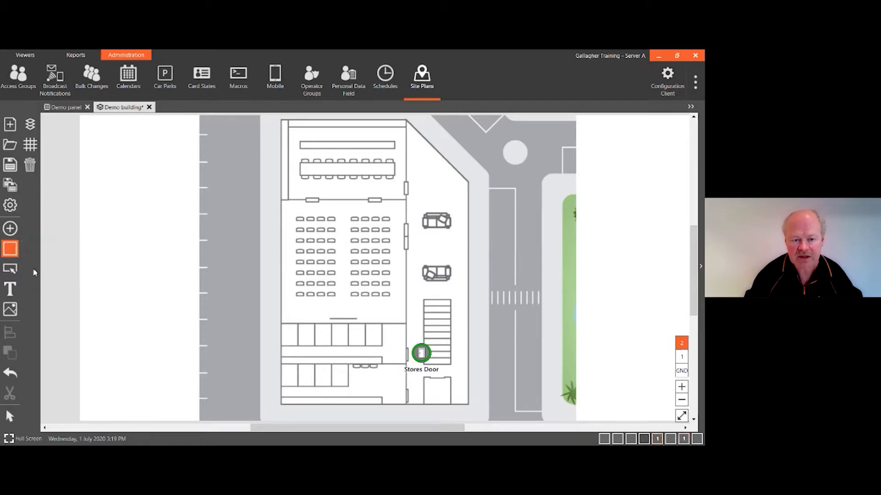
{"action": "left_click_drag", "start_coordinate": [282, 323], "coordinate": [406, 363]}
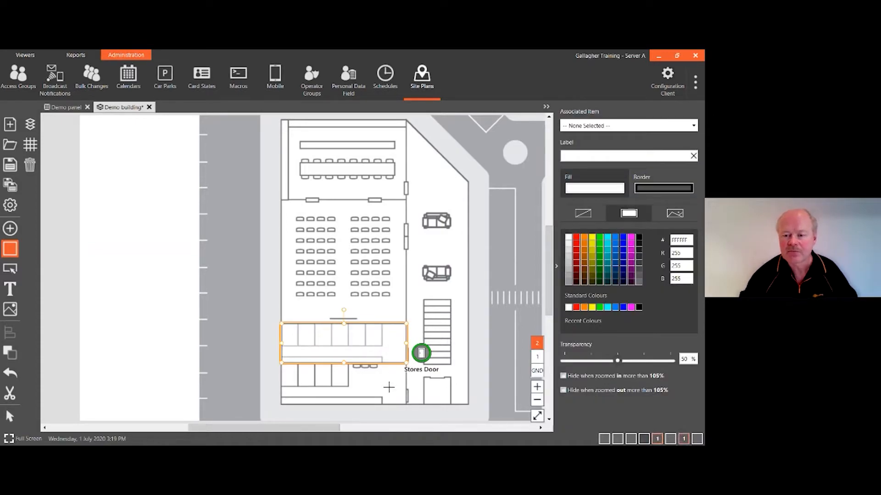
Associate the rectangle with Stores Access Zone by searching for stores, and set its transparency to 82%
{"action": "left_click", "coordinate": [689, 126]}
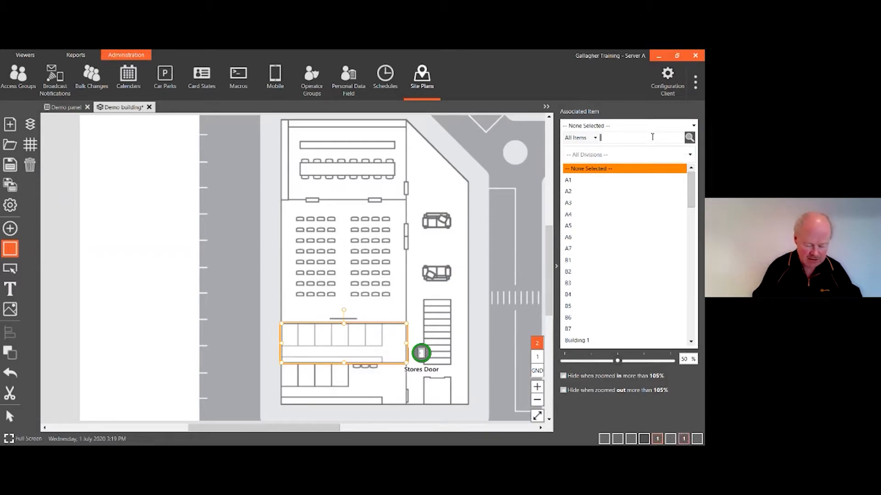
{"action": "type", "text": "stores"}
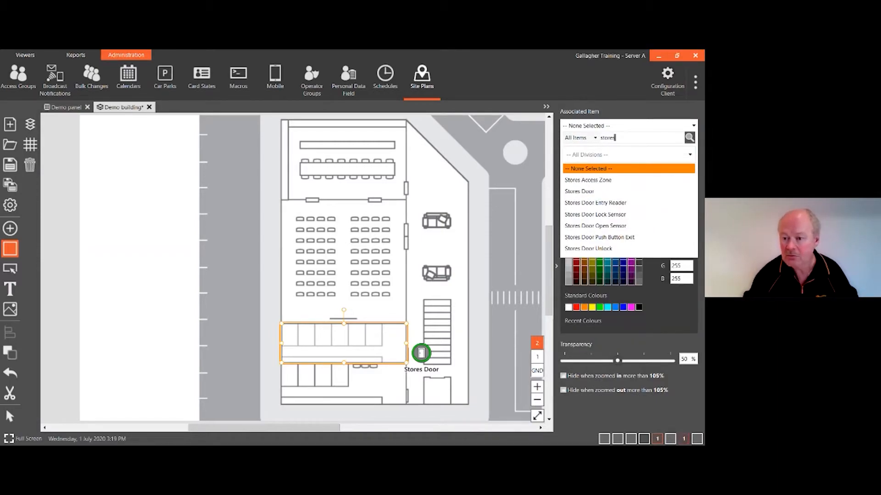
{"action": "left_click", "coordinate": [638, 180]}
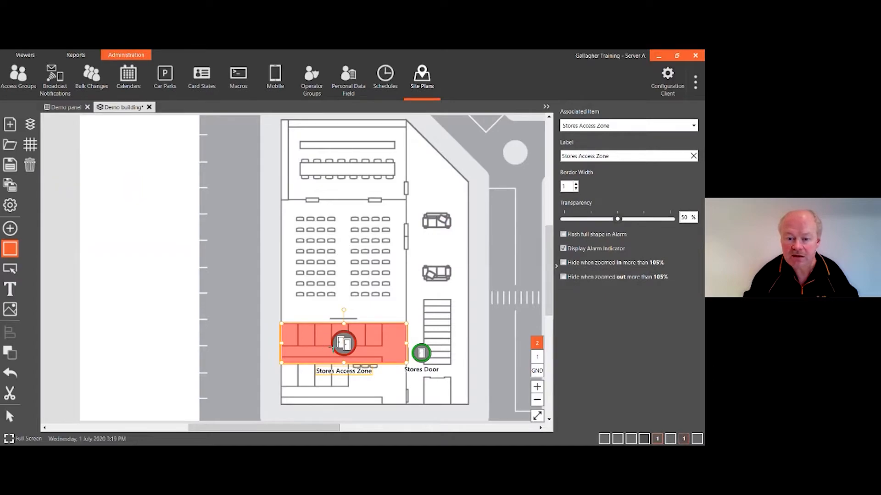
{"action": "left_click_drag", "start_coordinate": [624, 221], "coordinate": [654, 224]}
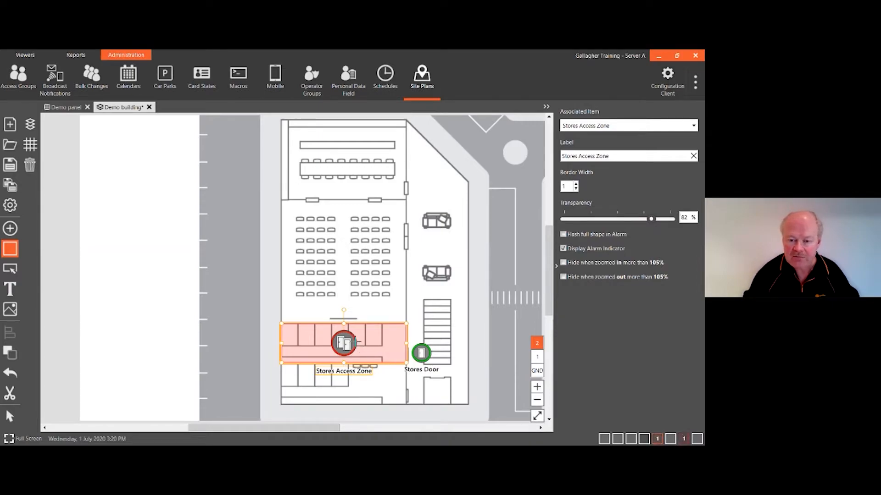
{"action": "left_click_drag", "start_coordinate": [344, 345], "coordinate": [368, 351]}
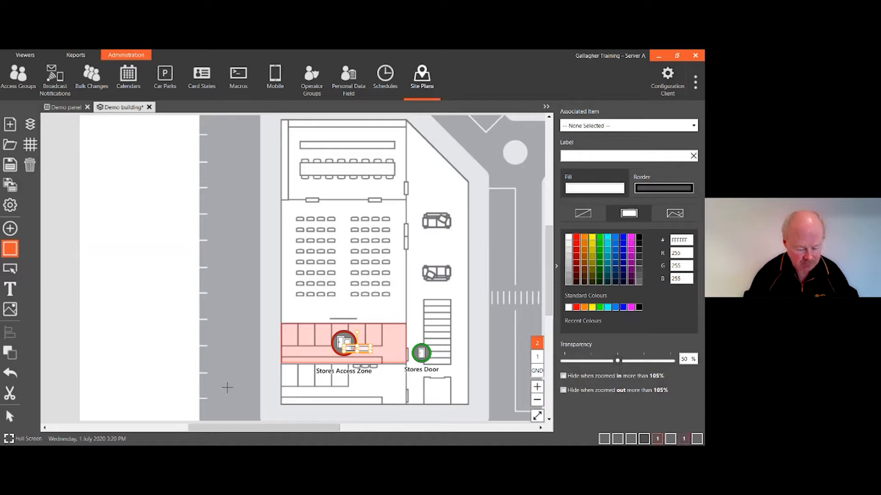
{"action": "key", "text": "Escape"}
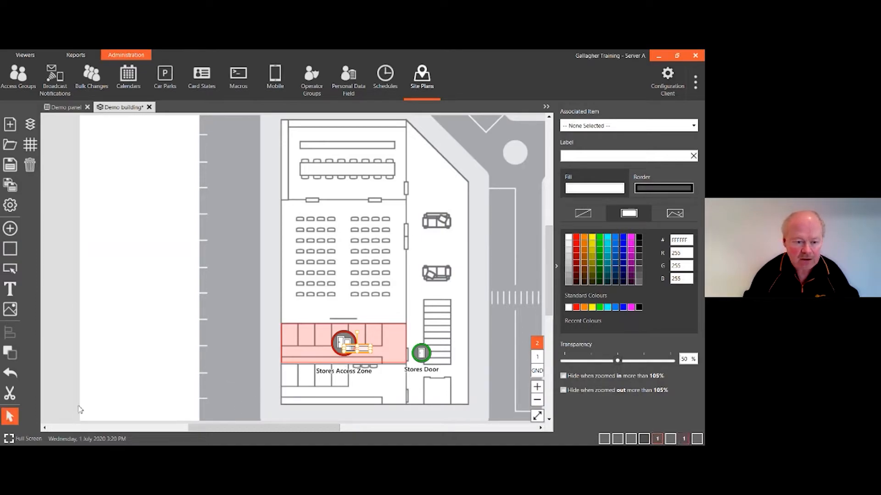
{"action": "left_click_drag", "start_coordinate": [368, 353], "coordinate": [333, 308]}
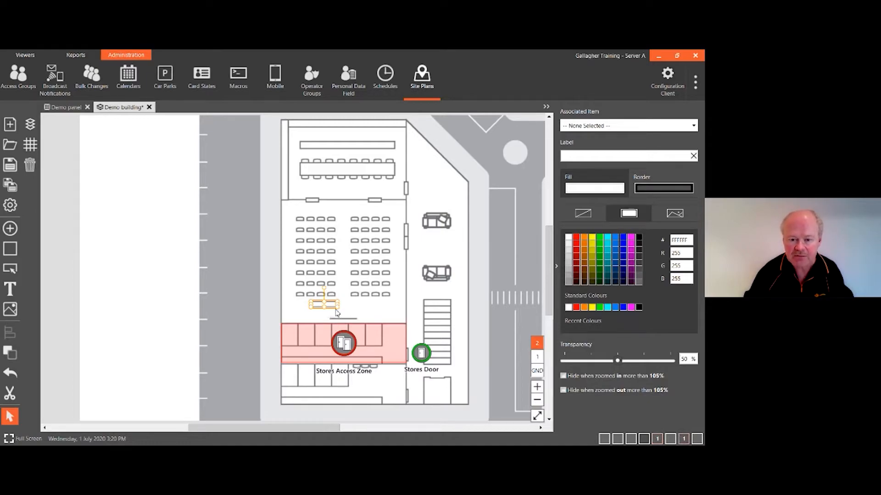
{"action": "key", "text": "Delete"}
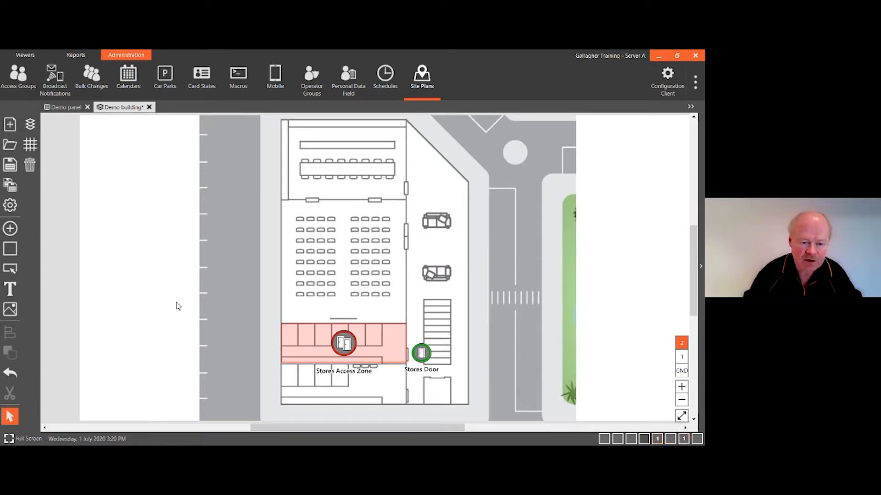
Move the Stores Access Zone's icon out of the shaded area to below the Stores Door, and clear the zone's label
{"action": "left_click", "coordinate": [353, 343]}
{"action": "left_click_drag", "start_coordinate": [353, 343], "coordinate": [423, 380]}
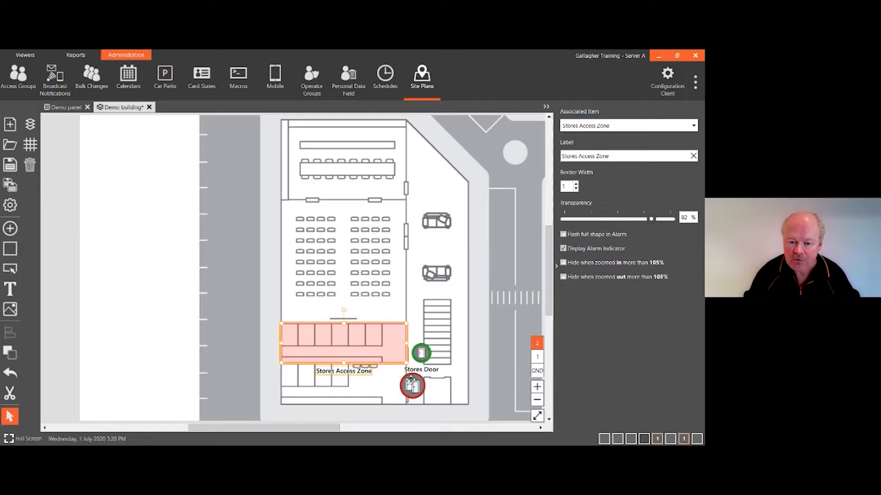
{"action": "left_click_drag", "start_coordinate": [358, 377], "coordinate": [383, 394]}
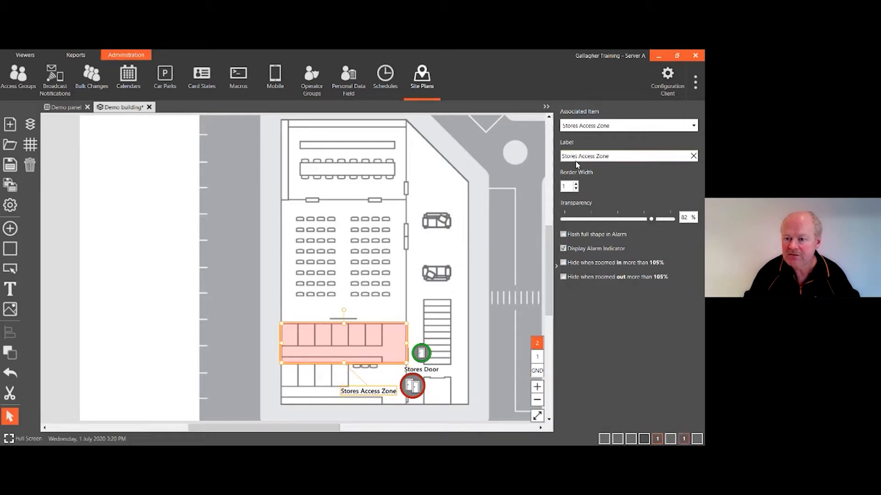
{"action": "left_click", "coordinate": [693, 157]}
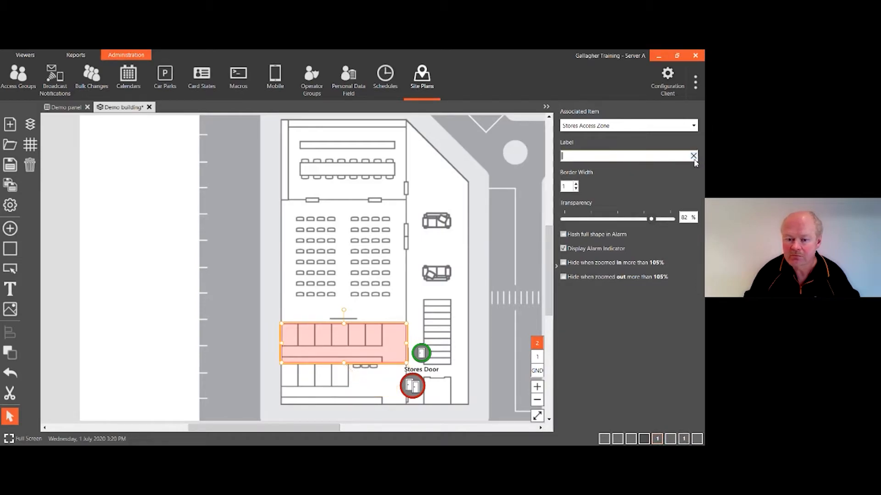
Clear the Stores Door's label and shift the Stores Access Zone icon slightly towards the inner wall, leaving nothing selected
{"action": "left_click", "coordinate": [431, 367]}
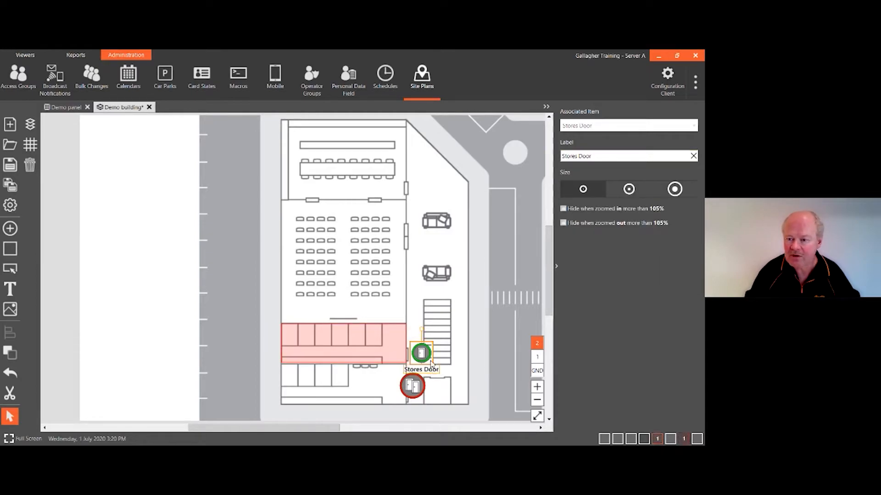
{"action": "left_click", "coordinate": [694, 157]}
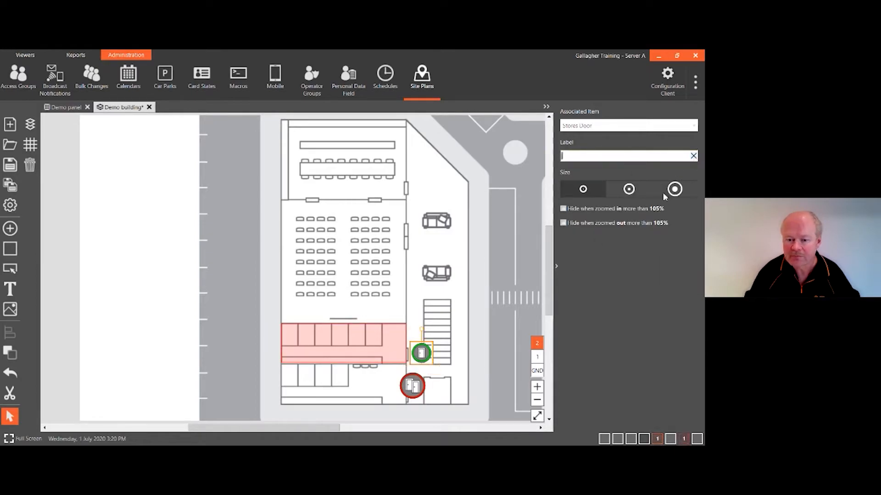
{"action": "left_click_drag", "start_coordinate": [417, 386], "coordinate": [409, 385]}
{"action": "left_click", "coordinate": [450, 377]}
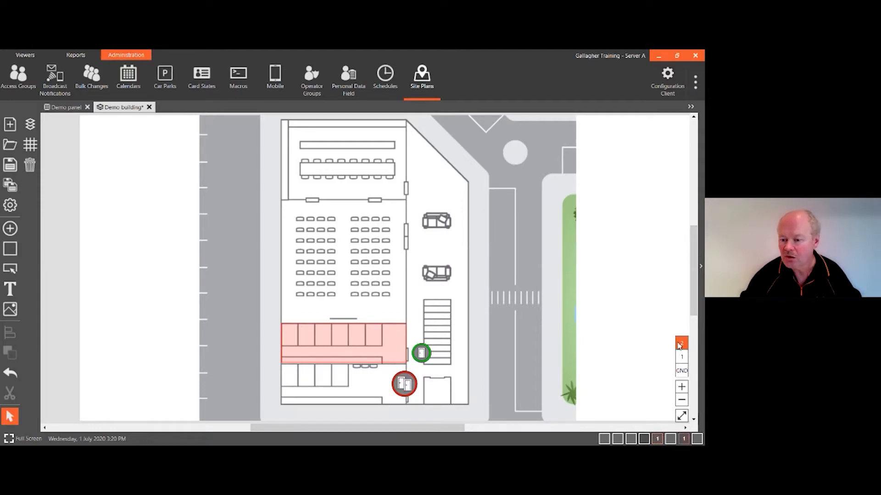
Return to the GND floor and save the Demo building plan
{"action": "left_click", "coordinate": [681, 371]}
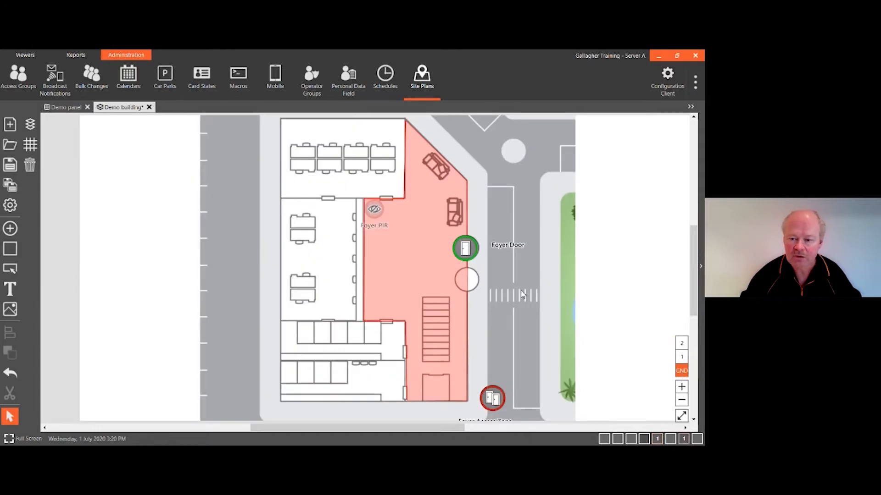
{"action": "scroll", "coordinate": [500, 330], "scroll_direction": "down", "scroll_amount": 1}
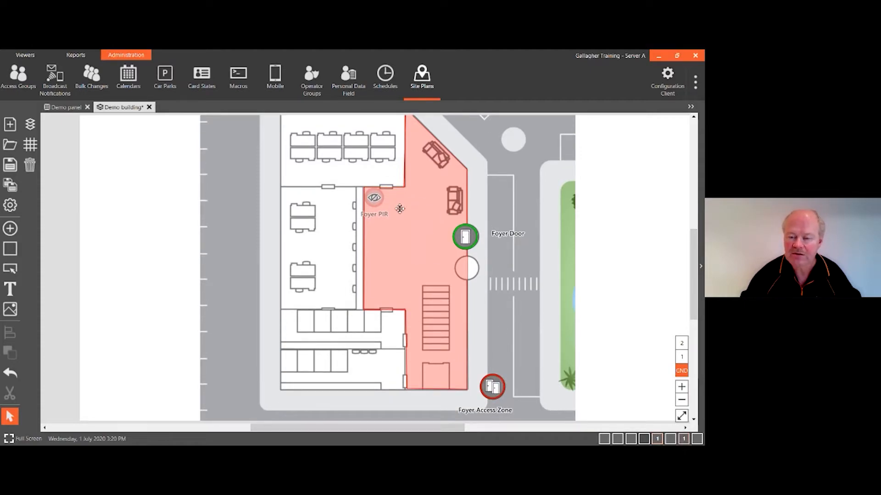
{"action": "scroll", "coordinate": [454, 257], "scroll_direction": "up", "scroll_amount": 1}
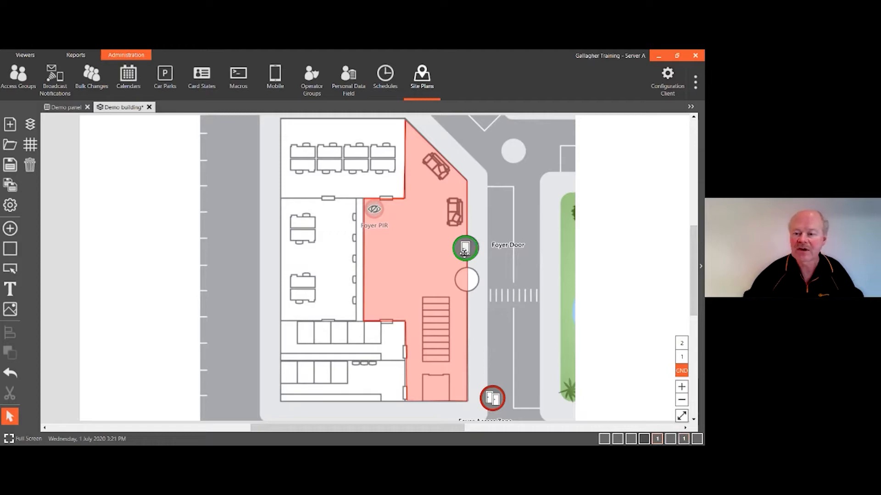
{"action": "left_click", "coordinate": [10, 168]}
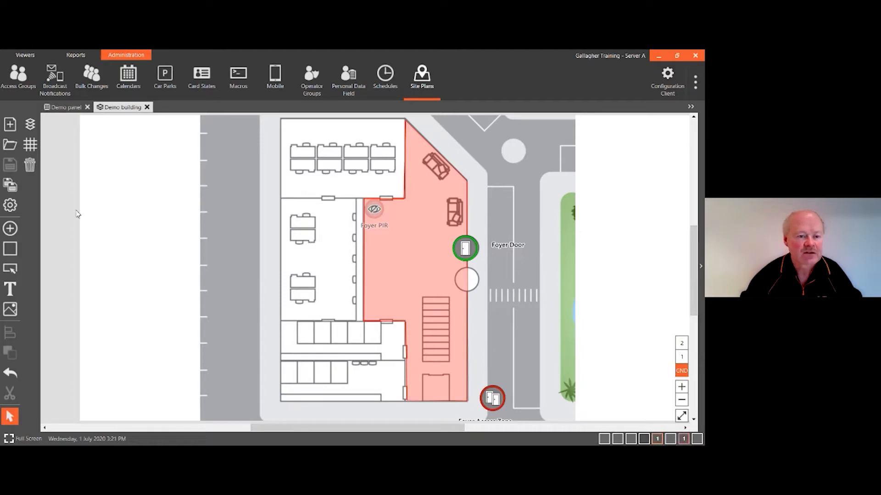
Start a new site map and name it Demo map
{"action": "left_click", "coordinate": [10, 124]}
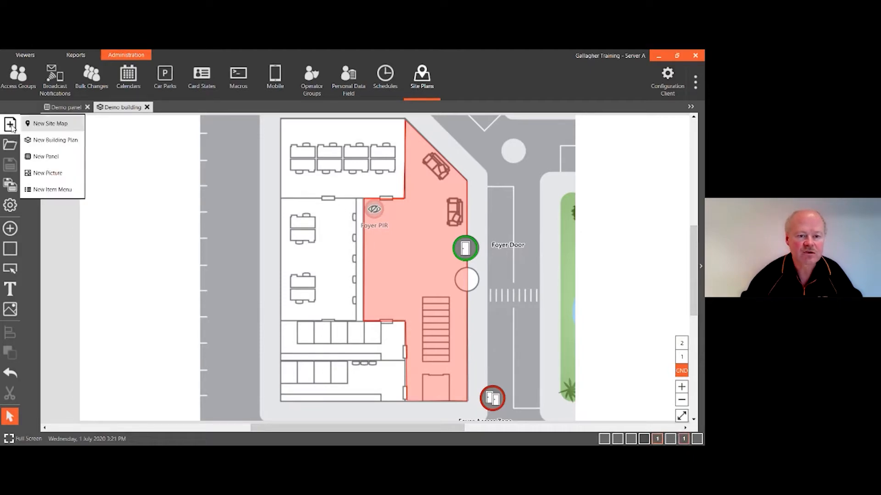
{"action": "left_click", "coordinate": [58, 126]}
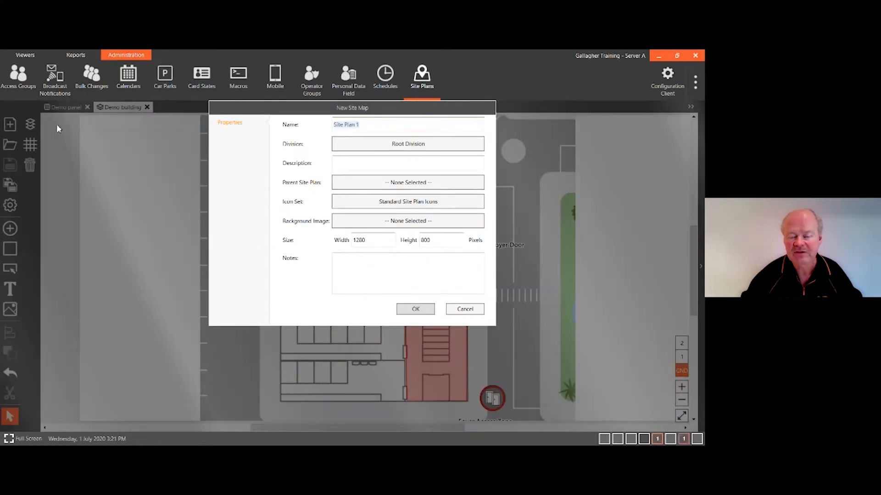
{"action": "type", "text": "Demo map"}
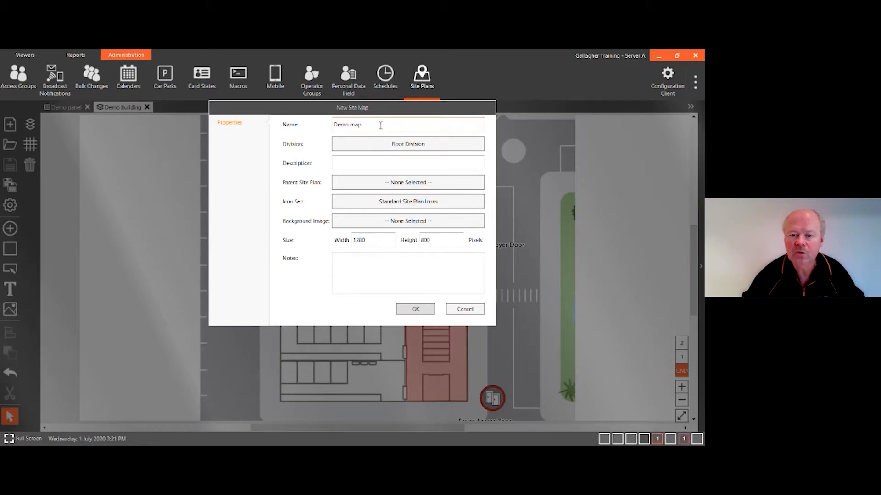
Import siteplan.jpg from the demo folder as the map's background image and create the site map
{"action": "left_click", "coordinate": [402, 223]}
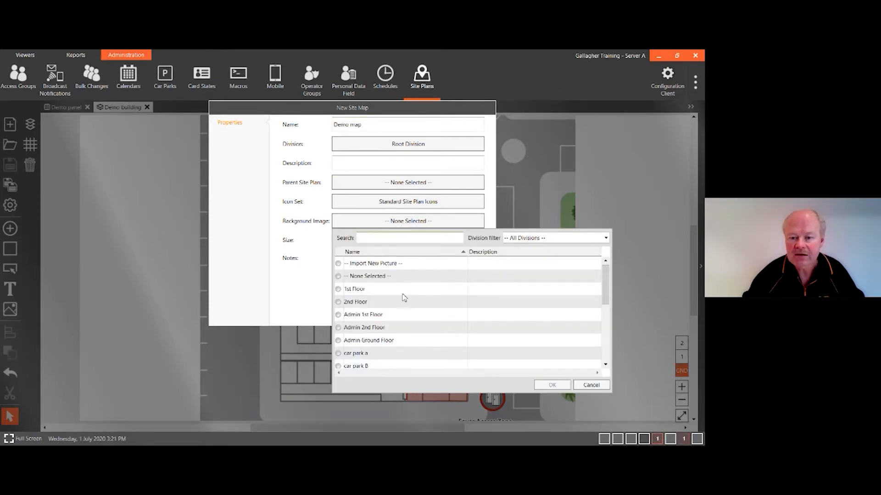
{"action": "left_click", "coordinate": [339, 264]}
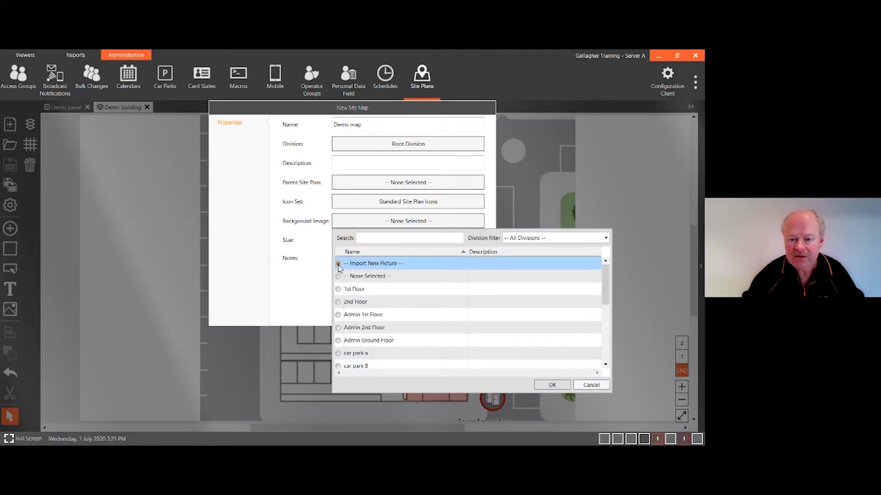
{"action": "left_click", "coordinate": [552, 386]}
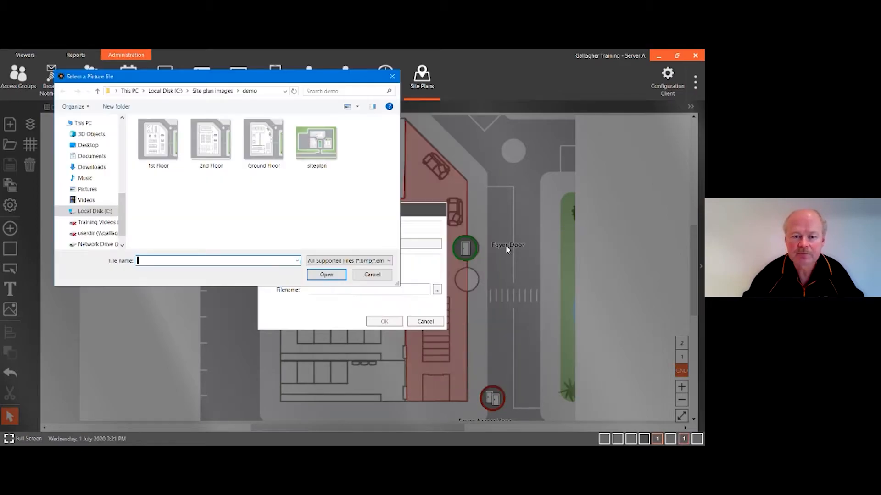
{"action": "left_click", "coordinate": [324, 167]}
{"action": "left_click", "coordinate": [326, 274]}
{"action": "left_click", "coordinate": [385, 322]}
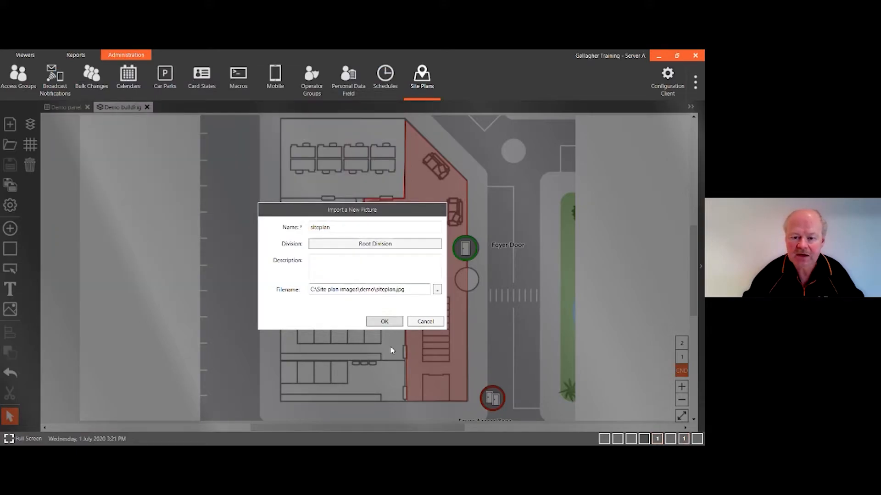
{"action": "left_click", "coordinate": [419, 363]}
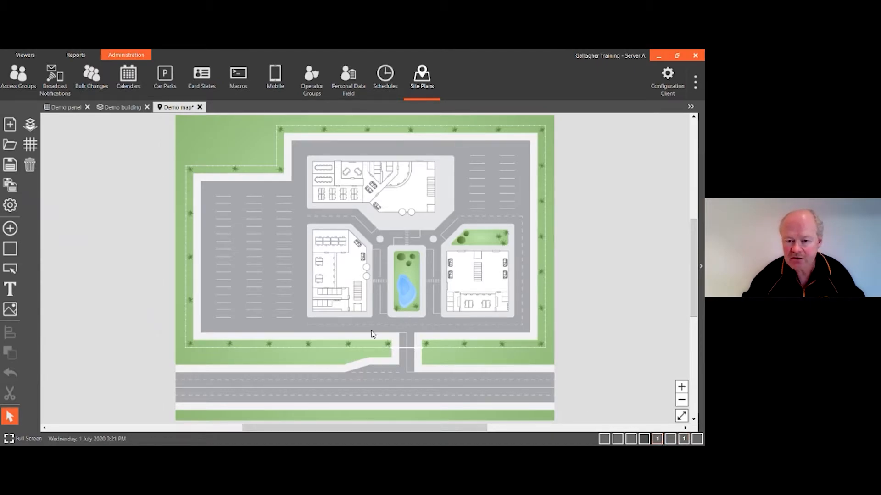
Examine the building and road layout on the Demo map and compare it with the Demo building plan
{"action": "scroll", "coordinate": [376, 331], "scroll_direction": "up", "scroll_amount": 1}
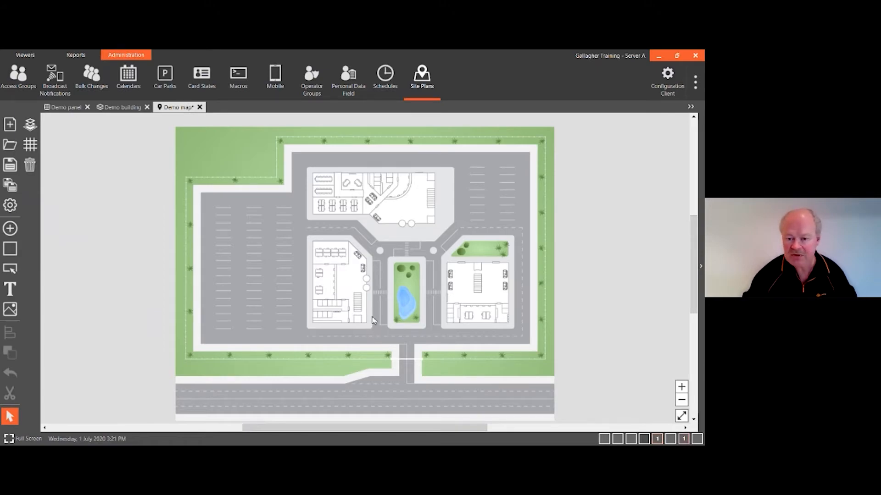
{"action": "scroll", "coordinate": [375, 316], "scroll_direction": "up", "scroll_amount": 2}
{"action": "scroll", "coordinate": [375, 317], "scroll_direction": "up", "scroll_amount": 1}
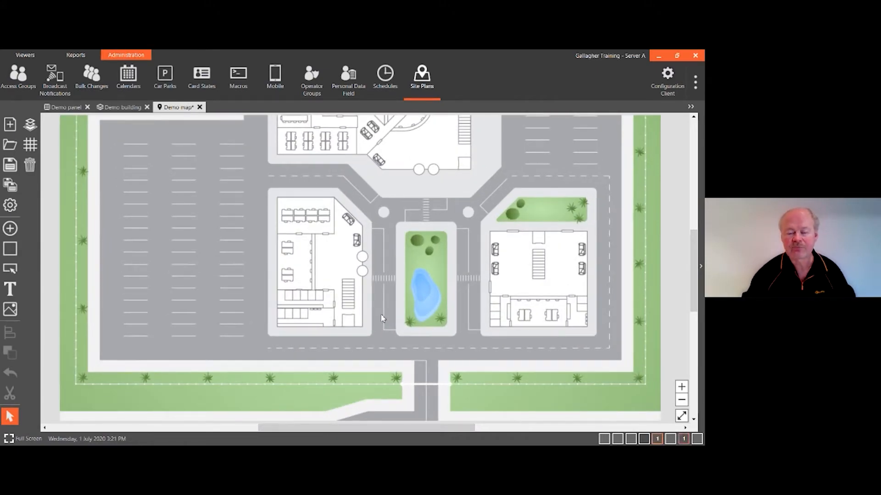
{"action": "scroll", "coordinate": [391, 317], "scroll_direction": "down", "scroll_amount": 2}
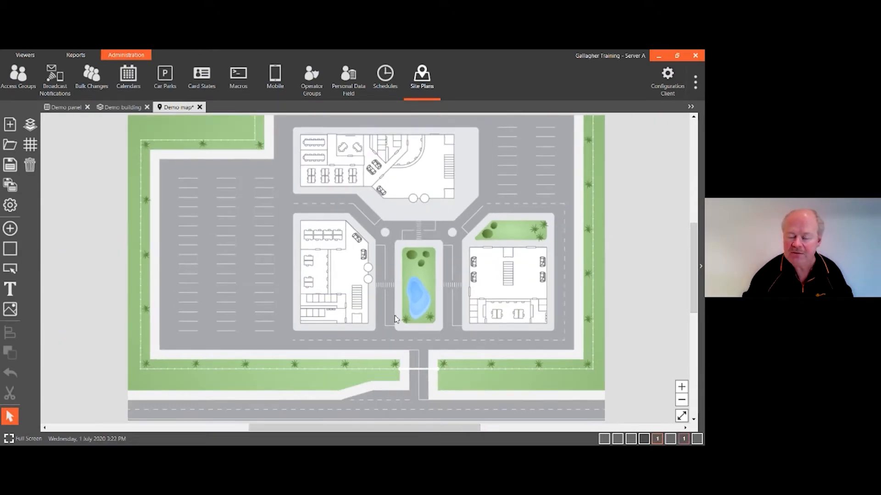
{"action": "scroll", "coordinate": [412, 316], "scroll_direction": "up", "scroll_amount": 1}
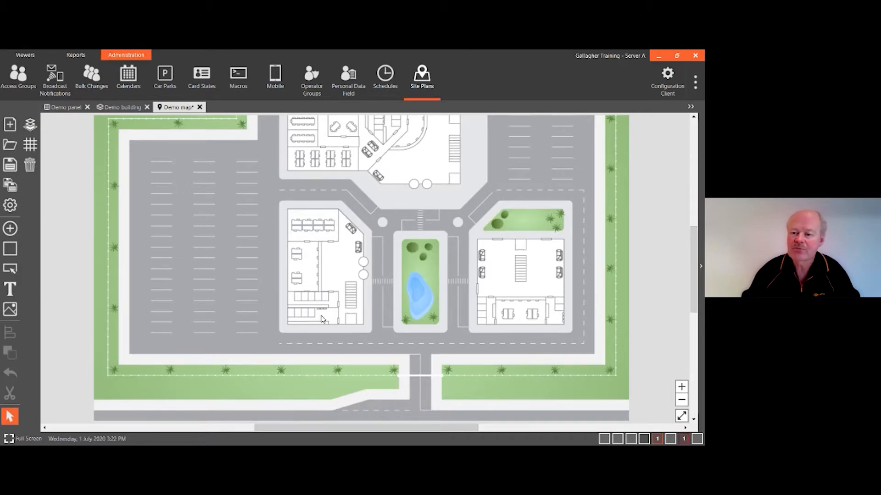
{"action": "left_click_drag", "start_coordinate": [693, 241], "coordinate": [693, 232]}
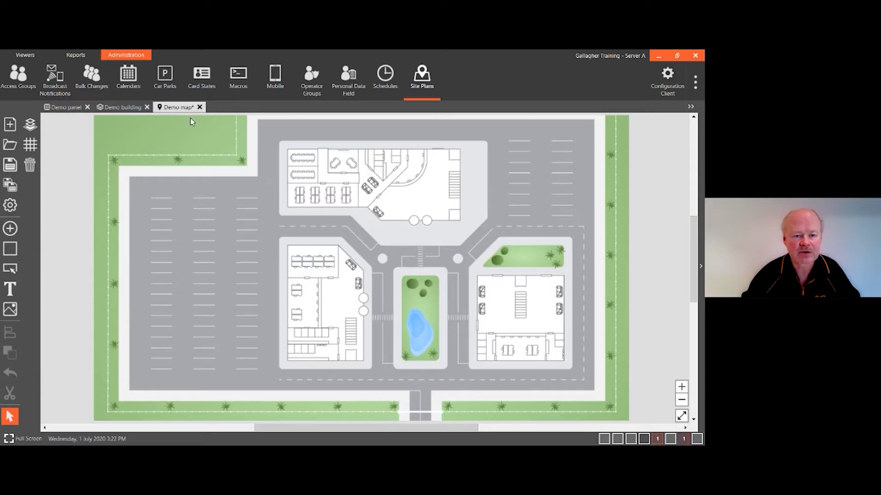
{"action": "left_click", "coordinate": [122, 108]}
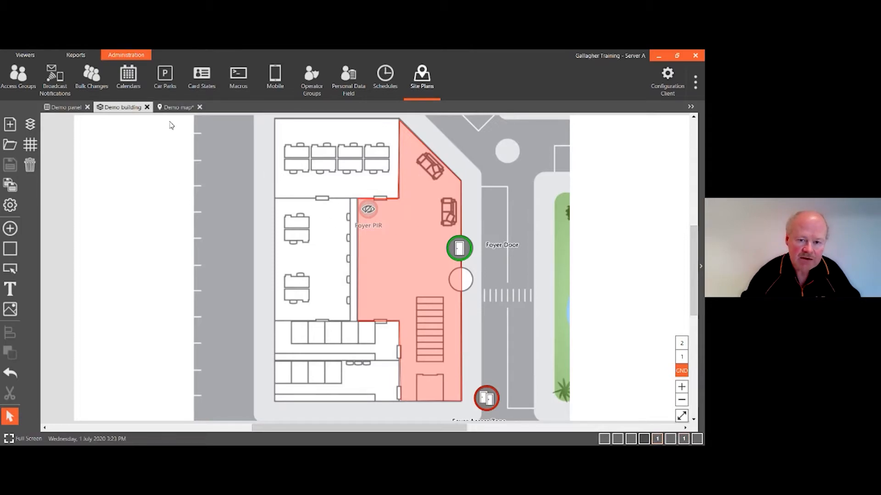
{"action": "left_click", "coordinate": [177, 108]}
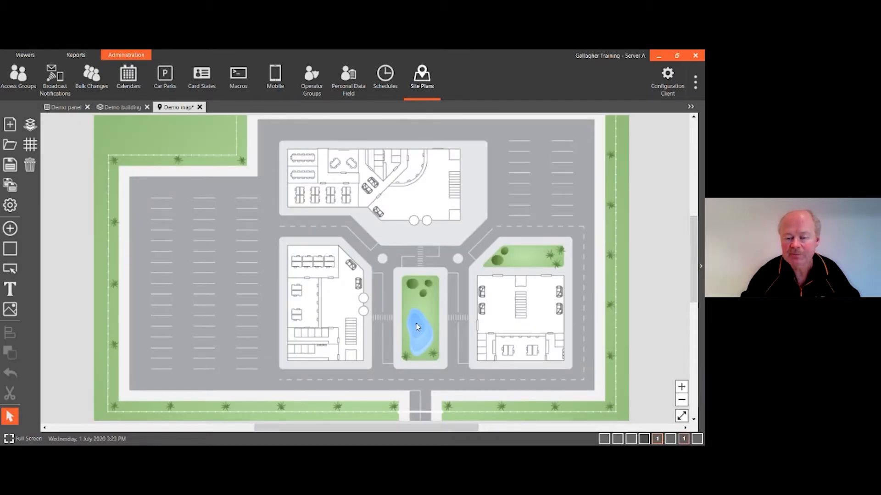
{"action": "scroll", "coordinate": [388, 300], "scroll_direction": "up", "scroll_amount": 1}
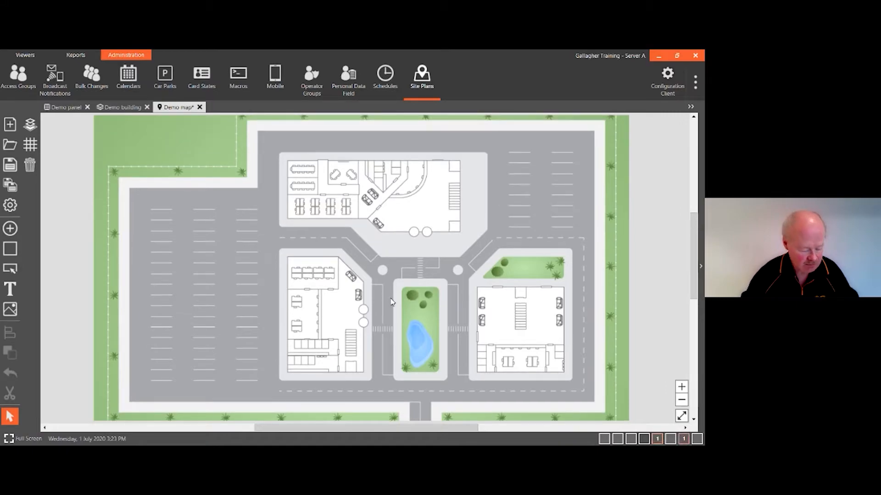
{"action": "scroll", "coordinate": [390, 302], "scroll_direction": "up", "scroll_amount": 2}
{"action": "scroll", "coordinate": [390, 301], "scroll_direction": "up", "scroll_amount": 1}
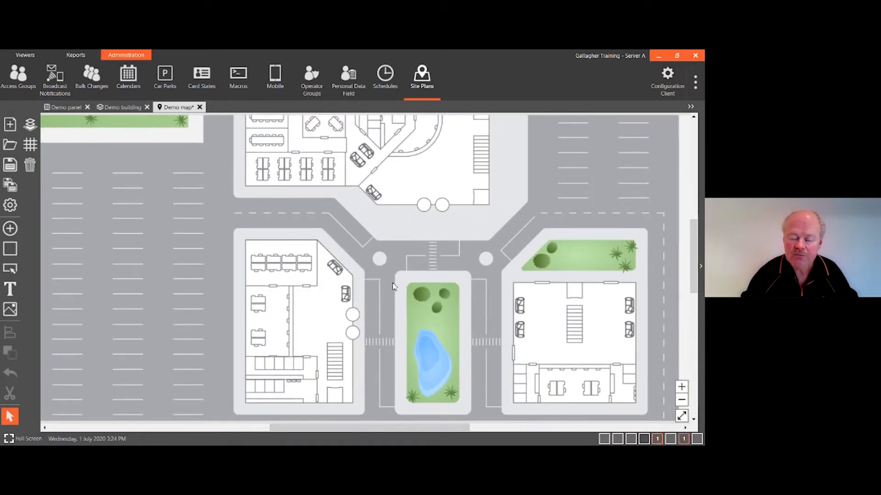
{"action": "scroll", "coordinate": [389, 304], "scroll_direction": "down", "scroll_amount": 1}
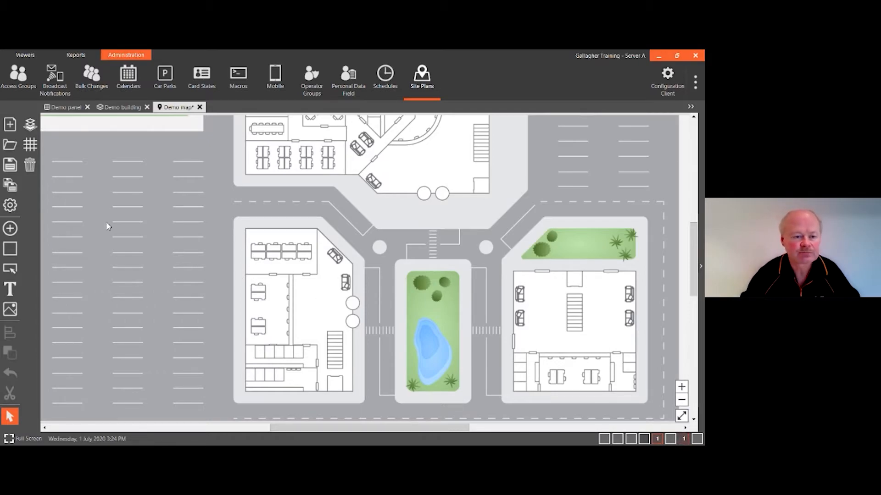
Search the items for pan and add the Demo panel site plan to the Demo map
{"action": "left_click", "coordinate": [12, 232]}
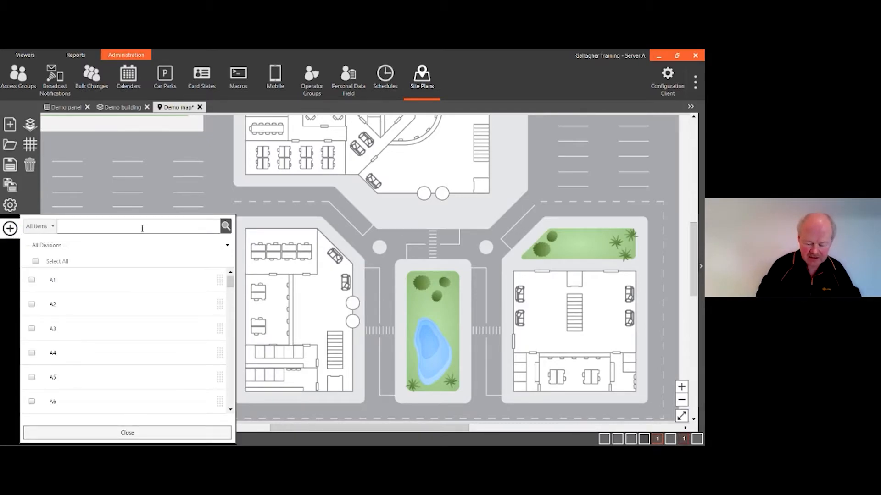
{"action": "type", "text": "panb"}
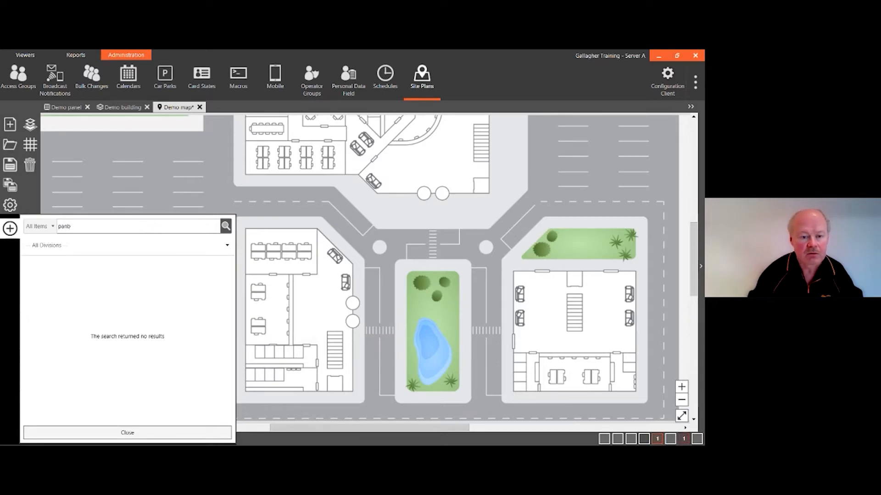
{"action": "key", "text": "BackSpace"}
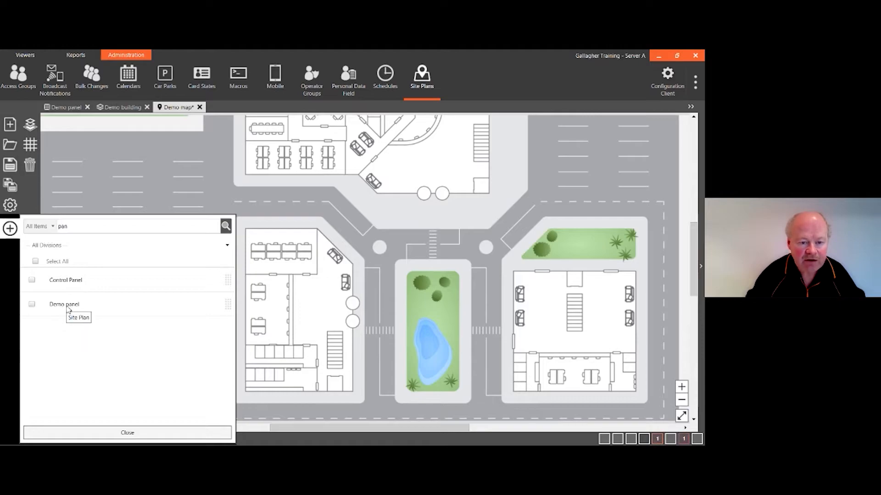
{"action": "left_click", "coordinate": [32, 304]}
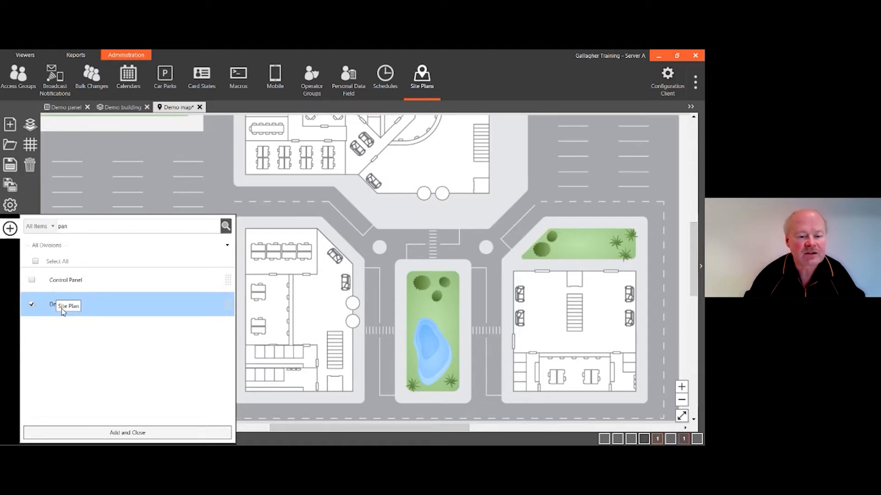
{"action": "left_click", "coordinate": [114, 434]}
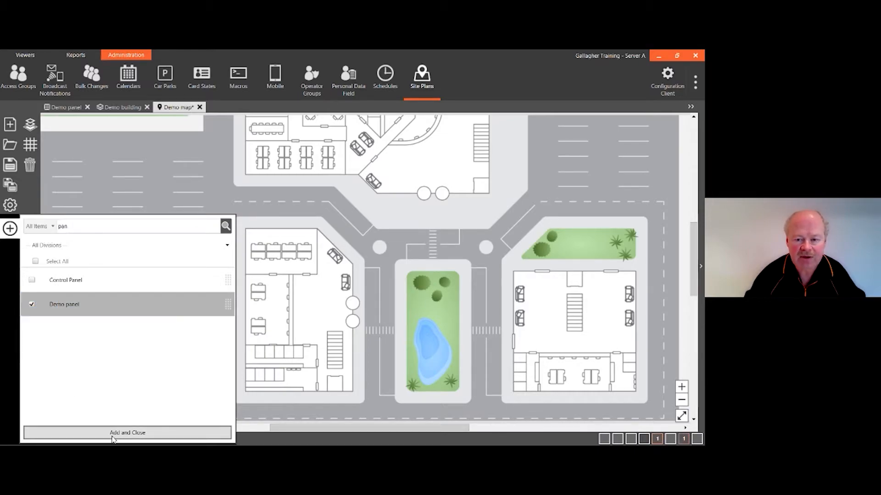
Place the Demo panel icon on the roundabout near the lower-left building at the smallest size, with its label to the icon's upper right
{"action": "left_click_drag", "start_coordinate": [365, 265], "coordinate": [380, 249]}
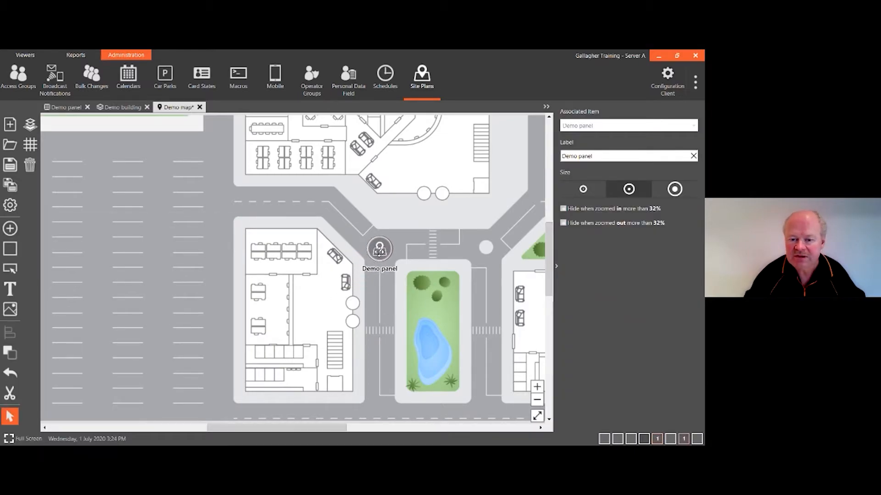
{"action": "left_click", "coordinate": [580, 191]}
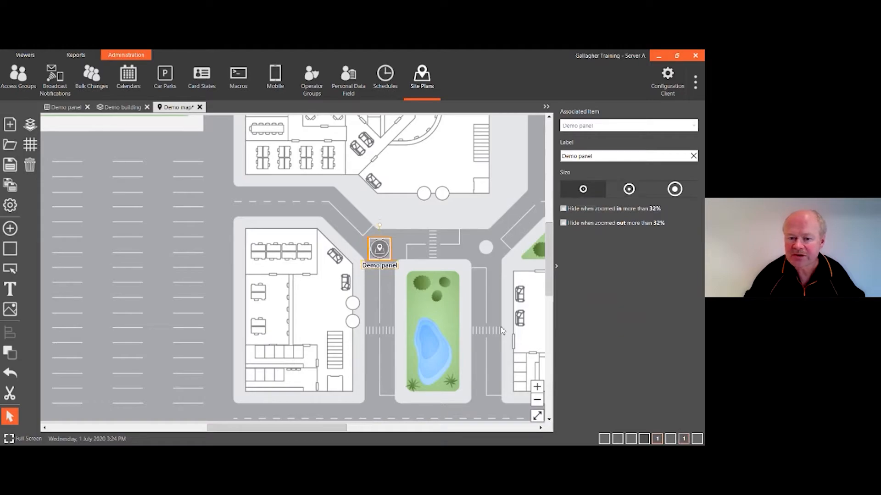
{"action": "left_click_drag", "start_coordinate": [381, 271], "coordinate": [415, 245]}
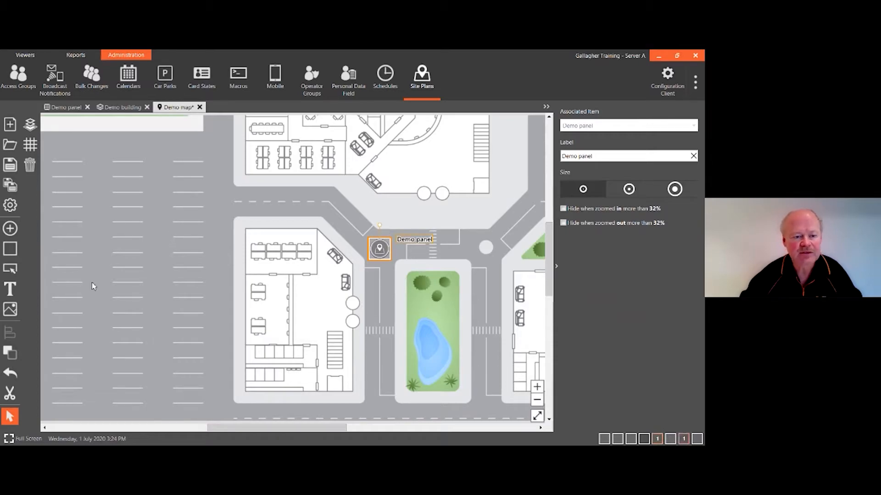
Embed the Demo building site plan on the Demo map and choose to create its missing outline
{"action": "mouse_move", "coordinate": [10, 229]}
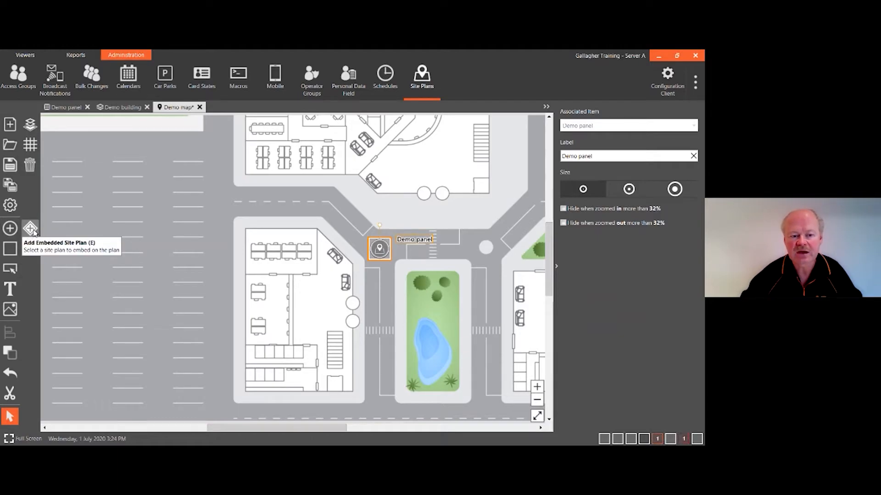
{"action": "left_click", "coordinate": [31, 229]}
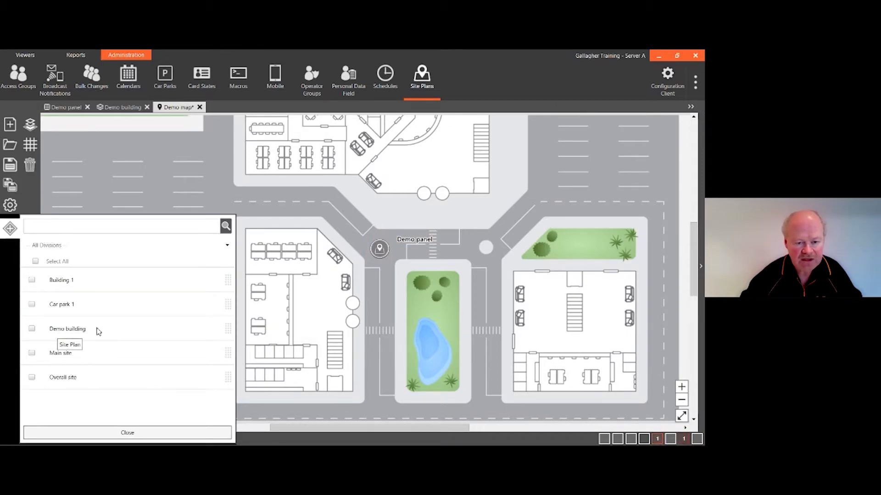
{"action": "left_click", "coordinate": [34, 331]}
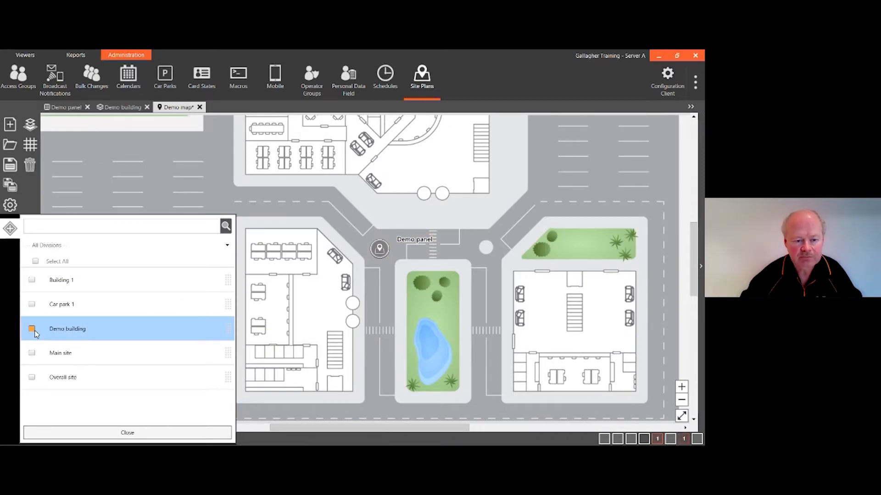
{"action": "left_click", "coordinate": [108, 433]}
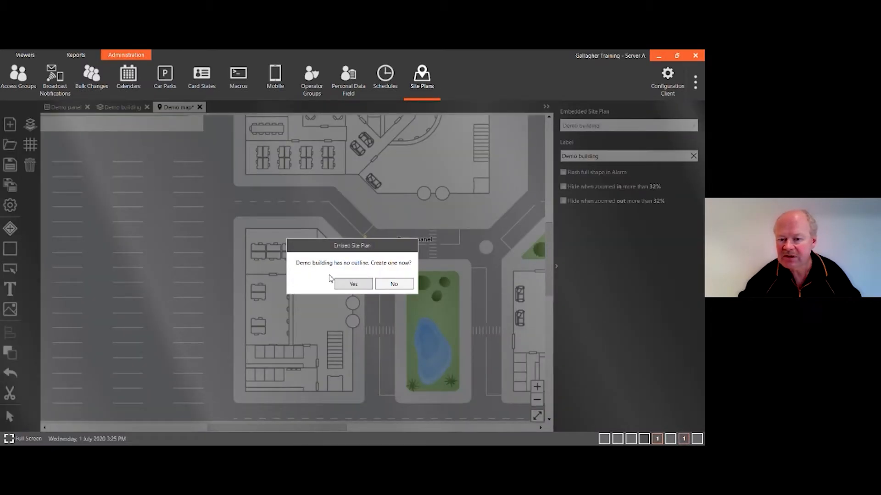
{"action": "left_click", "coordinate": [358, 285]}
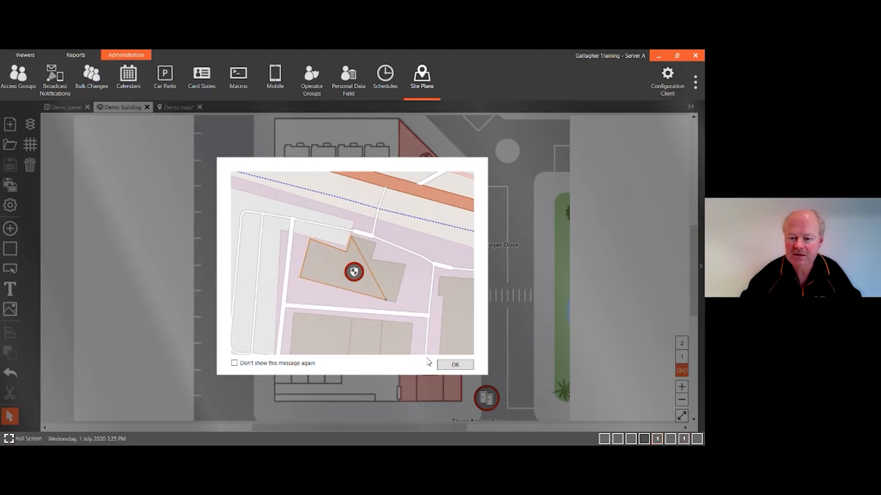
Trace the building outline along the outer walls of the Demo building's ground floor, including the angled corner, and save the plan
{"action": "left_click", "coordinate": [448, 365]}
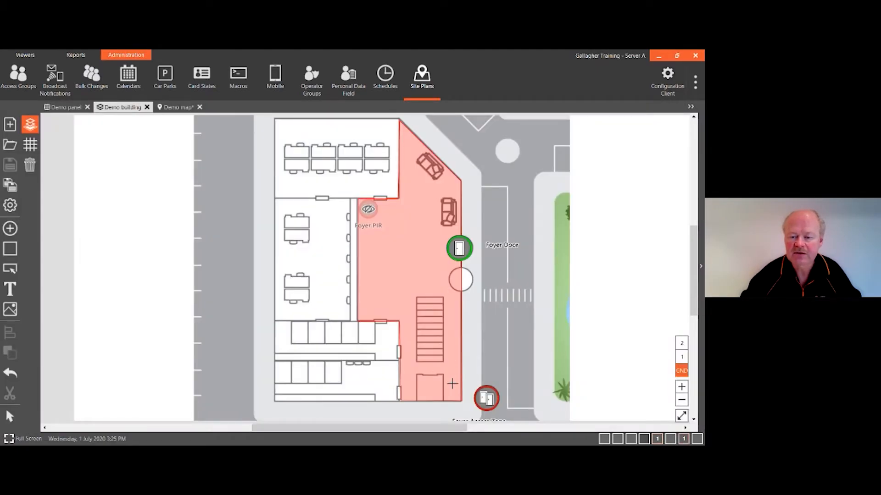
{"action": "scroll", "coordinate": [447, 310], "scroll_direction": "down", "scroll_amount": 1}
{"action": "scroll", "coordinate": [447, 310], "scroll_direction": "up", "scroll_amount": 1}
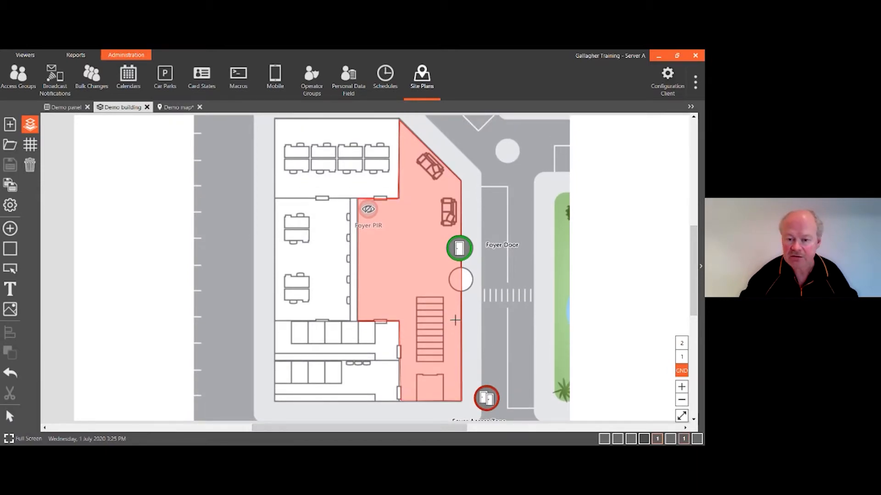
{"action": "scroll", "coordinate": [454, 318], "scroll_direction": "down", "scroll_amount": 1}
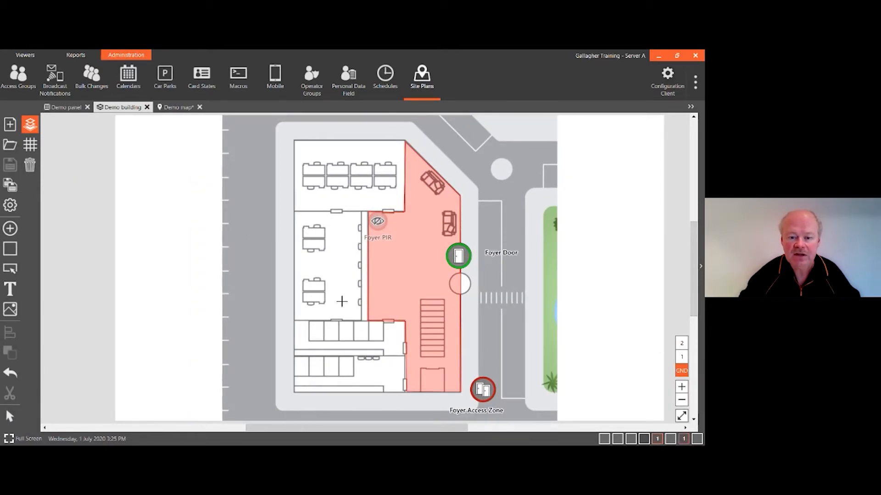
{"action": "mouse_move", "coordinate": [34, 125]}
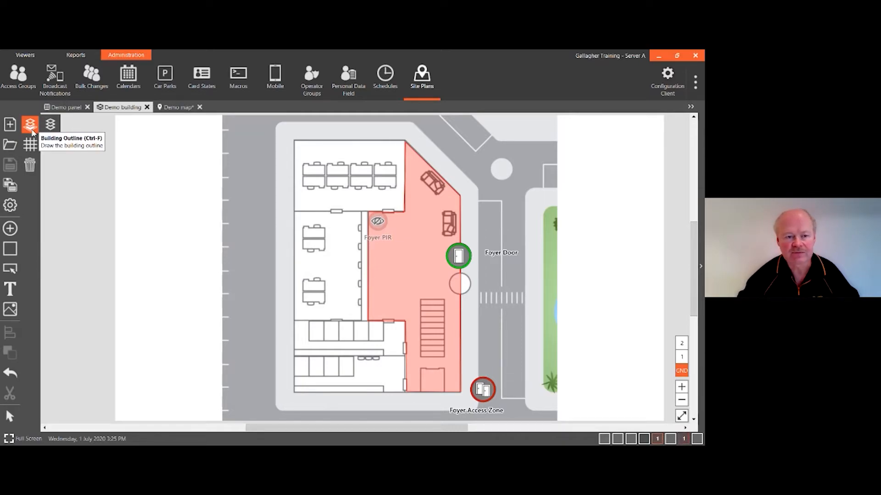
{"action": "left_click", "coordinate": [30, 131]}
{"action": "left_click", "coordinate": [294, 392]}
{"action": "scroll", "coordinate": [295, 394], "scroll_direction": "down", "scroll_amount": 2}
{"action": "left_click", "coordinate": [461, 332]}
{"action": "left_click", "coordinate": [461, 136]}
{"action": "scroll", "coordinate": [388, 128], "scroll_direction": "up", "scroll_amount": 4}
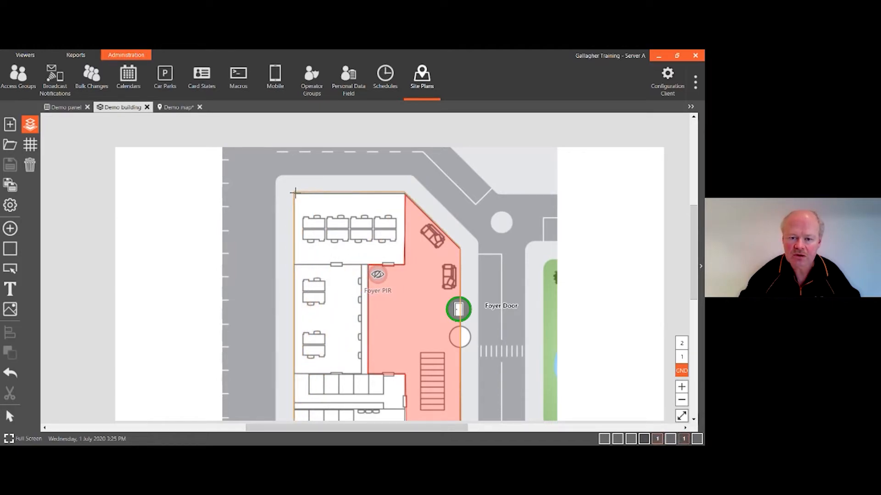
{"action": "left_click", "coordinate": [293, 193]}
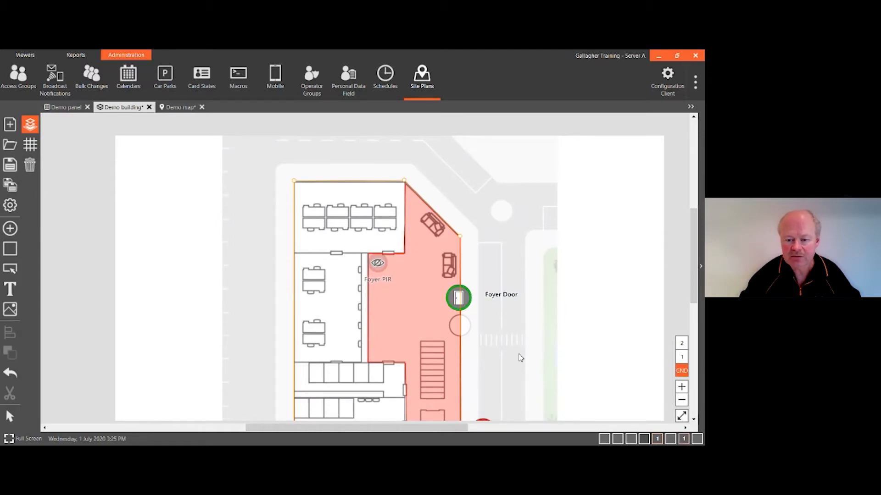
{"action": "scroll", "coordinate": [519, 356], "scroll_direction": "down", "scroll_amount": 2}
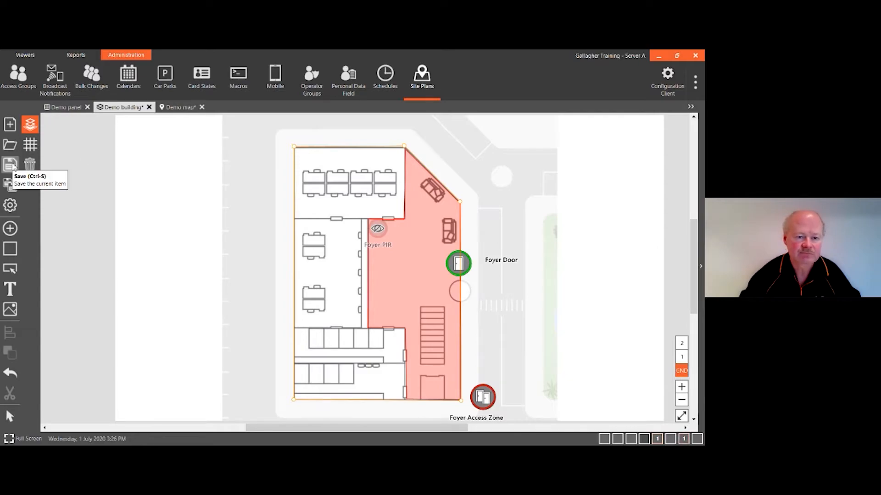
{"action": "left_click", "coordinate": [11, 165]}
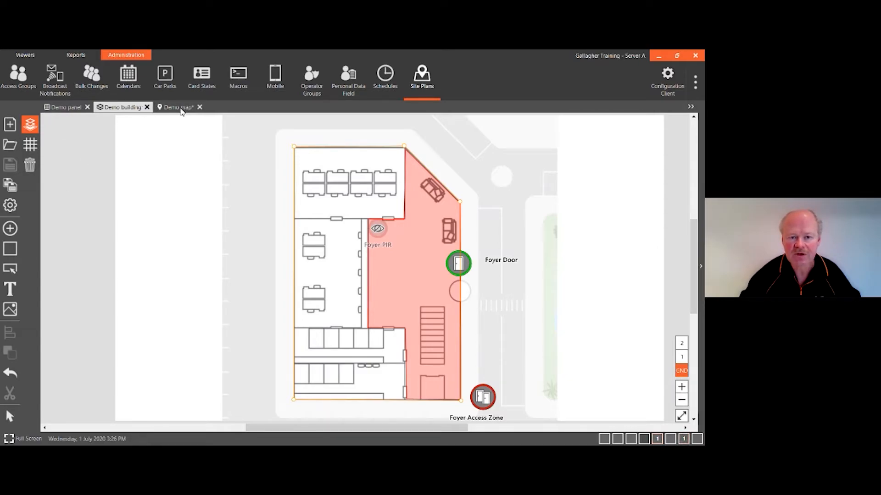
On the Demo map, move the embedded Demo building plan onto the building beside the pond and roughly enlarge it
{"action": "left_click", "coordinate": [181, 109]}
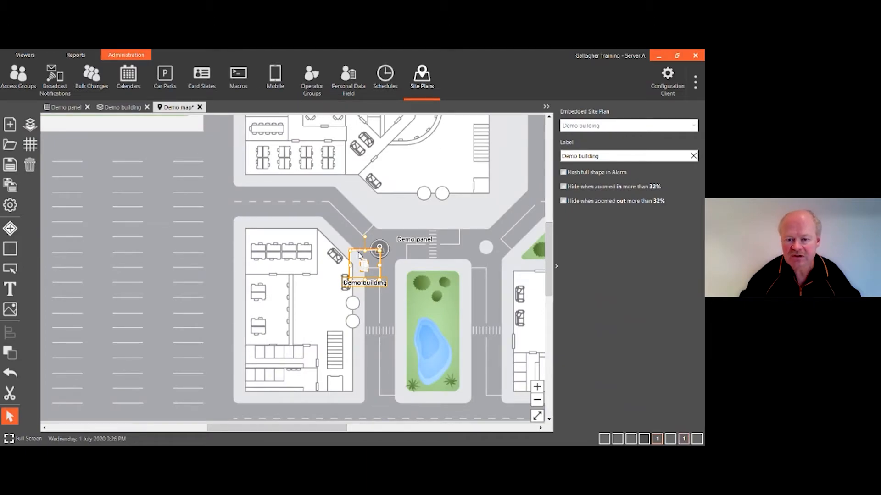
{"action": "left_click_drag", "start_coordinate": [359, 256], "coordinate": [283, 302]}
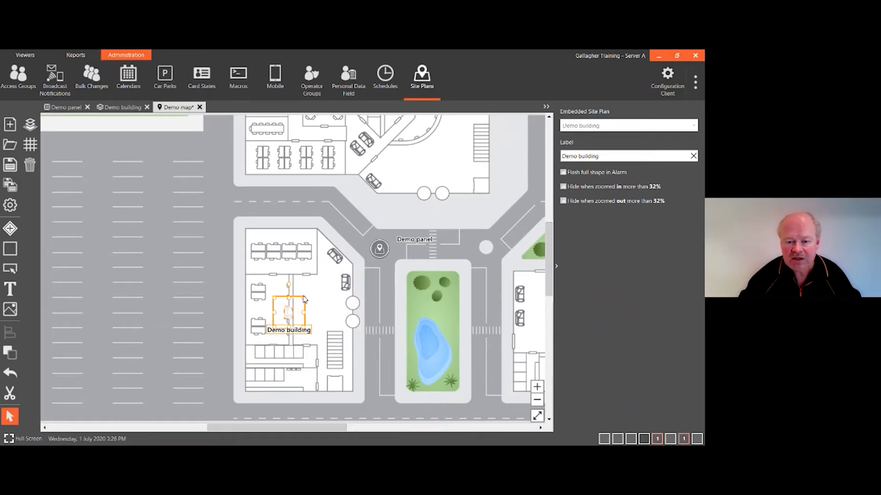
{"action": "left_click_drag", "start_coordinate": [304, 298], "coordinate": [439, 160]}
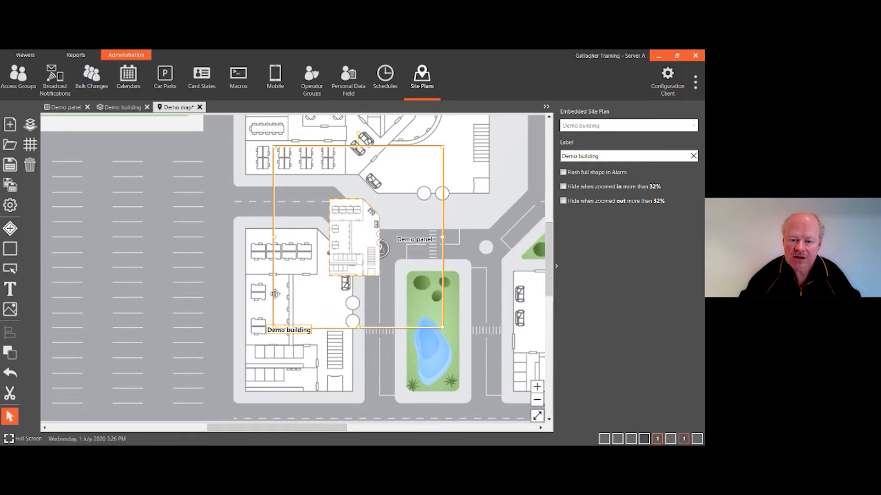
Reposition and further enlarge the embedded Demo building plan to align its outline with the background building's walls
{"action": "left_click_drag", "start_coordinate": [275, 294], "coordinate": [192, 408]}
{"action": "left_click_drag", "start_coordinate": [357, 264], "coordinate": [509, 116]}
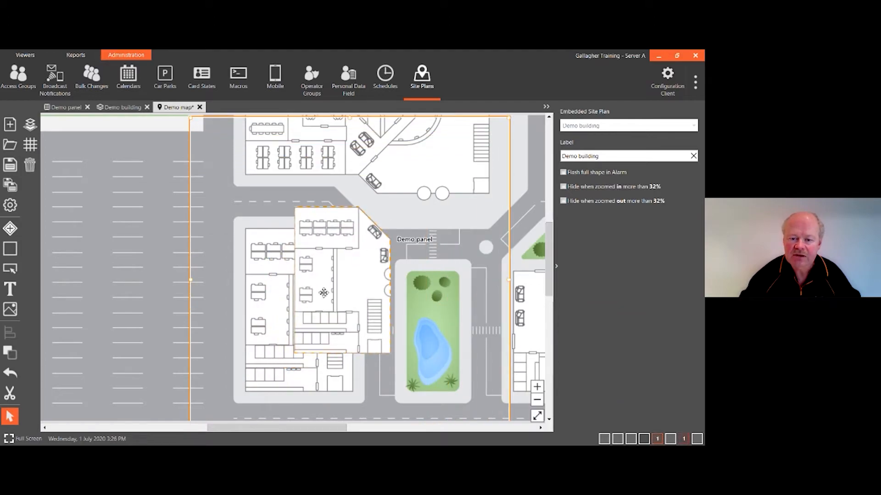
{"action": "left_click_drag", "start_coordinate": [325, 291], "coordinate": [282, 324]}
{"action": "left_click_drag", "start_coordinate": [460, 159], "coordinate": [480, 128]}
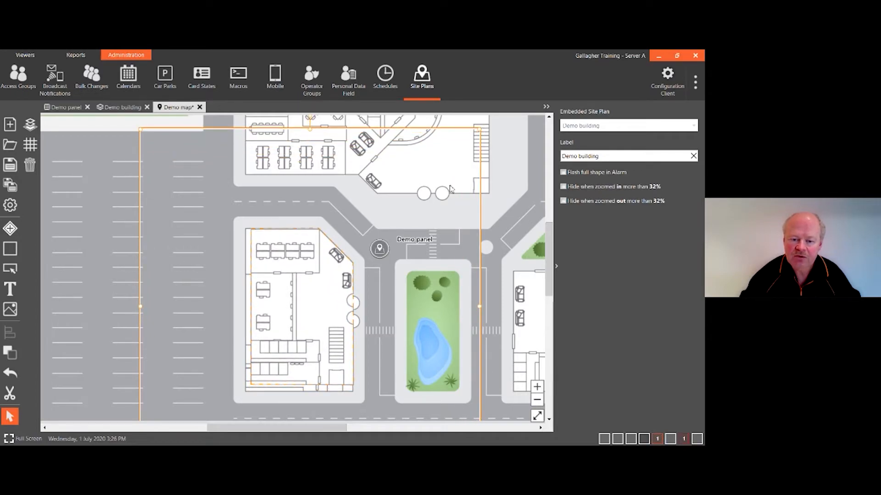
{"action": "scroll", "coordinate": [234, 395], "scroll_direction": "down", "scroll_amount": 3}
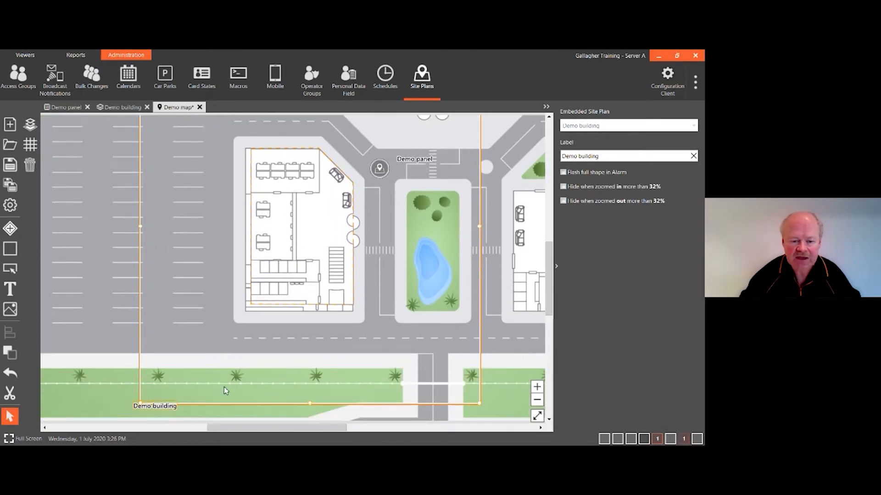
Resize the embedded Demo building plan on the Demo map so its outline aligns with the building beside the car park
{"action": "left_click_drag", "start_coordinate": [144, 401], "coordinate": [133, 412]}
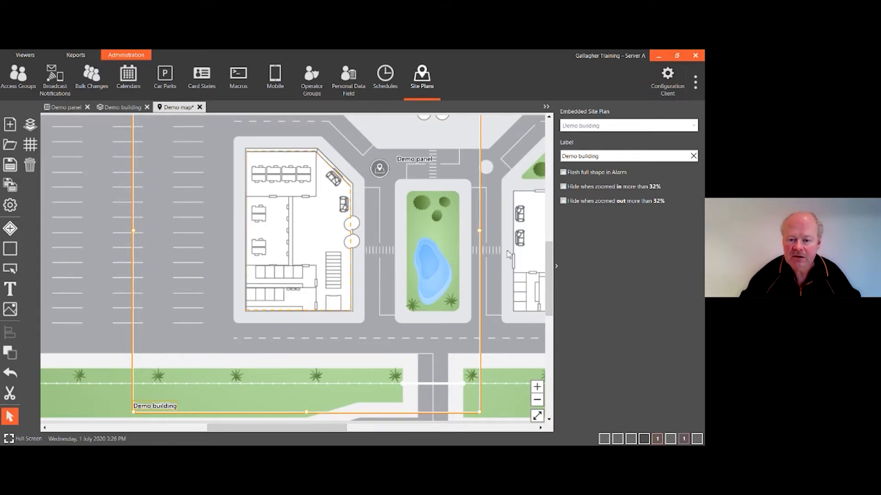
{"action": "scroll", "coordinate": [186, 385], "scroll_direction": "up", "scroll_amount": 5}
{"action": "left_click_drag", "start_coordinate": [482, 164], "coordinate": [484, 161]}
{"action": "scroll", "coordinate": [341, 347], "scroll_direction": "down", "scroll_amount": 2}
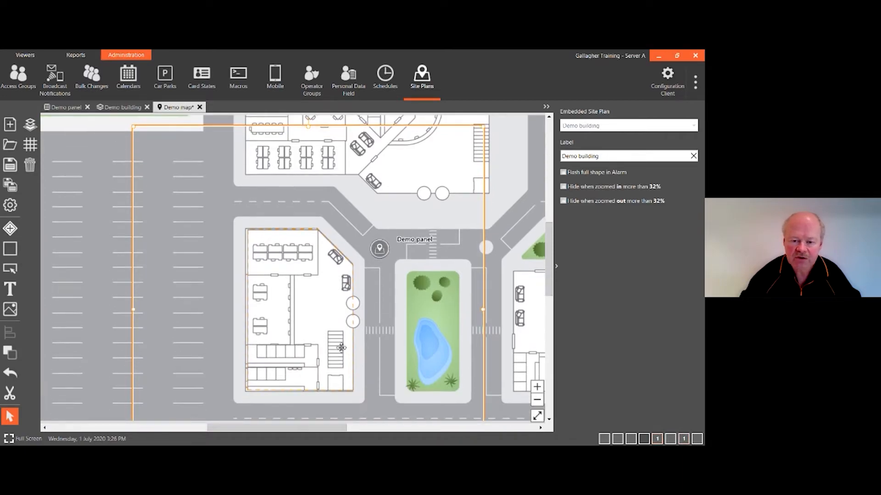
{"action": "scroll", "coordinate": [341, 347], "scroll_direction": "down", "scroll_amount": 1}
{"action": "left_click", "coordinate": [107, 305]}
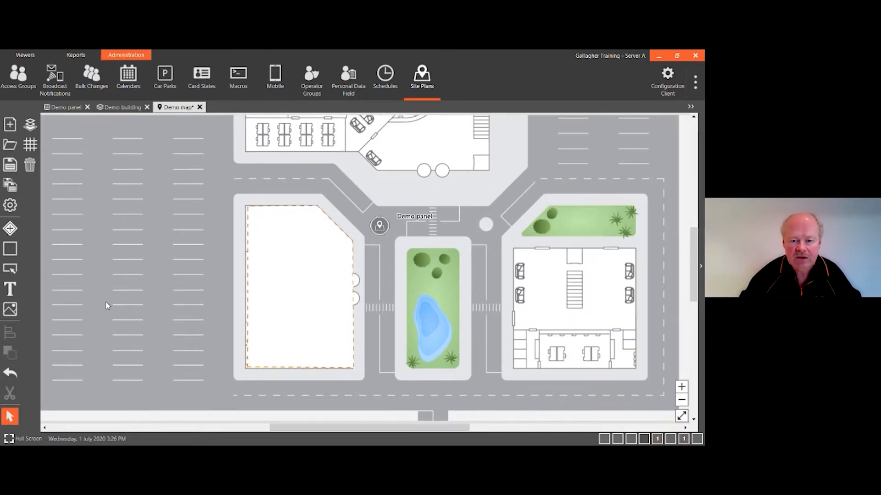
Clear the label of the embedded Demo building plan on the map
{"action": "scroll", "coordinate": [465, 332], "scroll_direction": "down", "scroll_amount": 1}
{"action": "scroll", "coordinate": [465, 332], "scroll_direction": "down", "scroll_amount": 3}
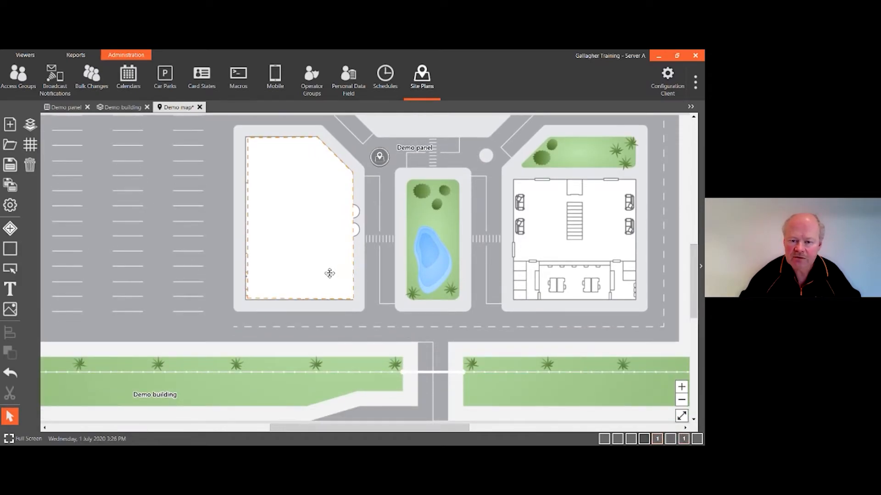
{"action": "left_click", "coordinate": [330, 274]}
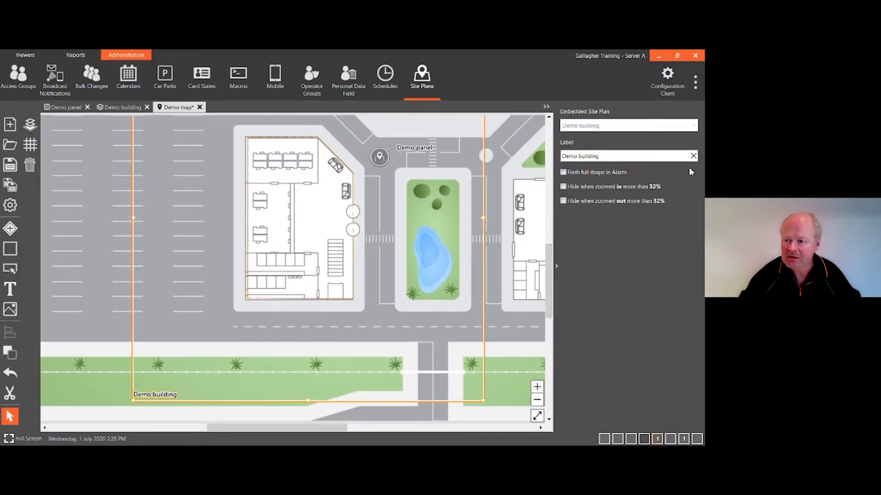
{"action": "left_click", "coordinate": [693, 156]}
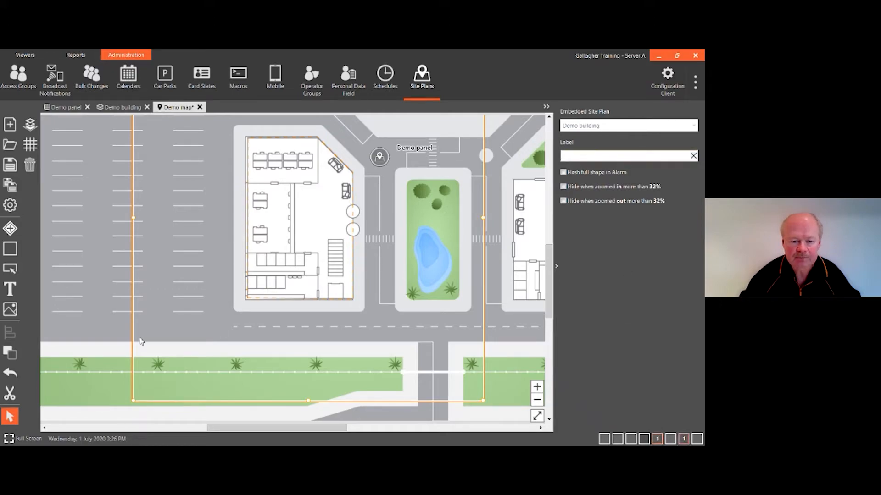
{"action": "left_click", "coordinate": [108, 288]}
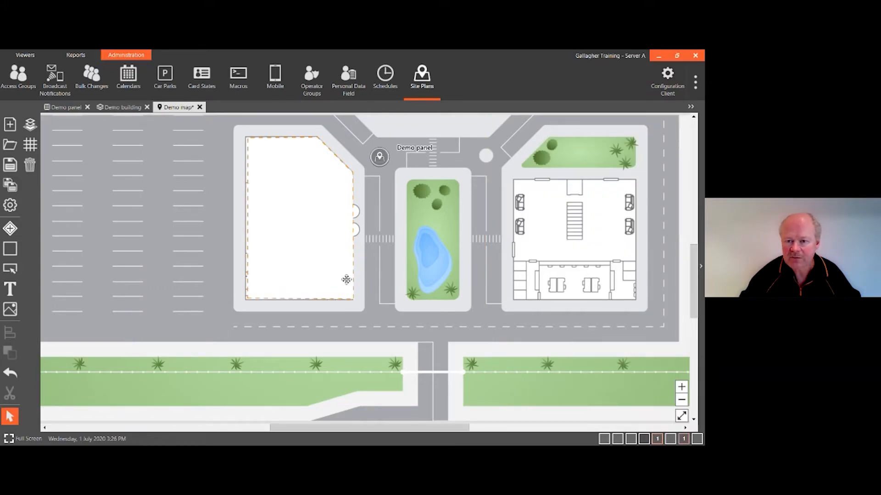
Save the Demo map and check that the Demo building and Demo panel plans are saved as well
{"action": "scroll", "coordinate": [360, 273], "scroll_direction": "up", "scroll_amount": 1}
{"action": "scroll", "coordinate": [399, 188], "scroll_direction": "up", "scroll_amount": 1}
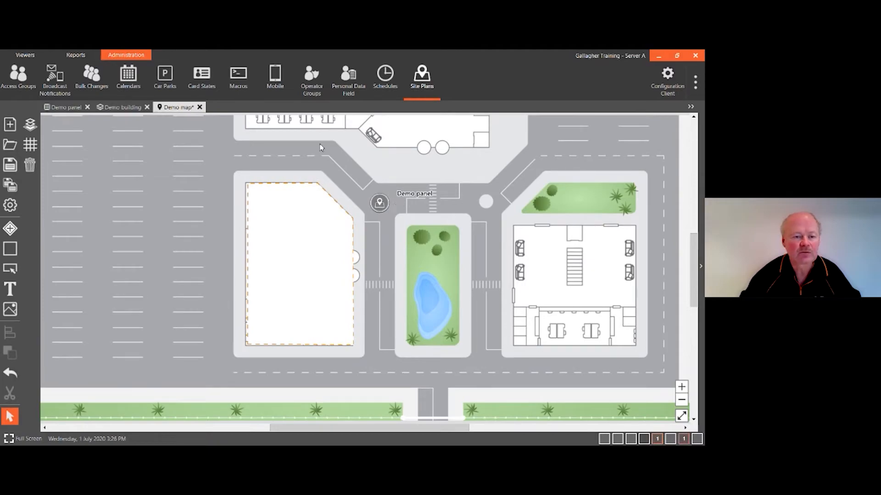
{"action": "left_click", "coordinate": [9, 165]}
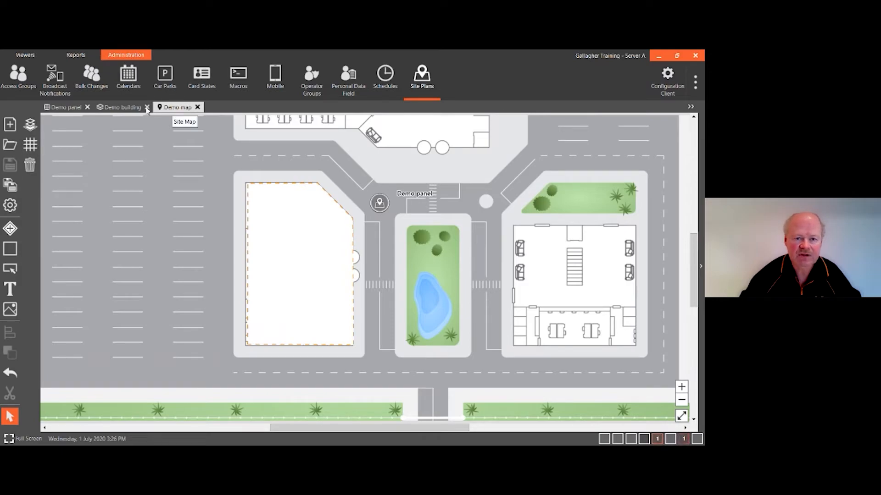
{"action": "left_click", "coordinate": [122, 109]}
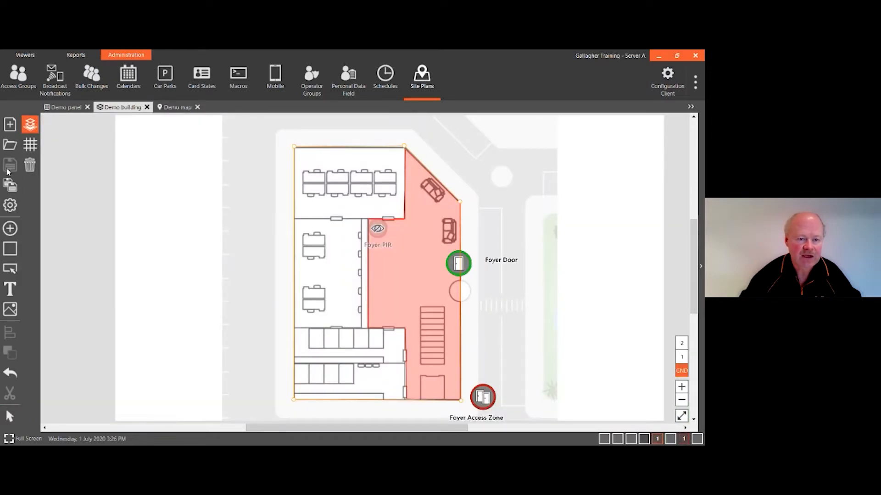
{"action": "left_click", "coordinate": [64, 107]}
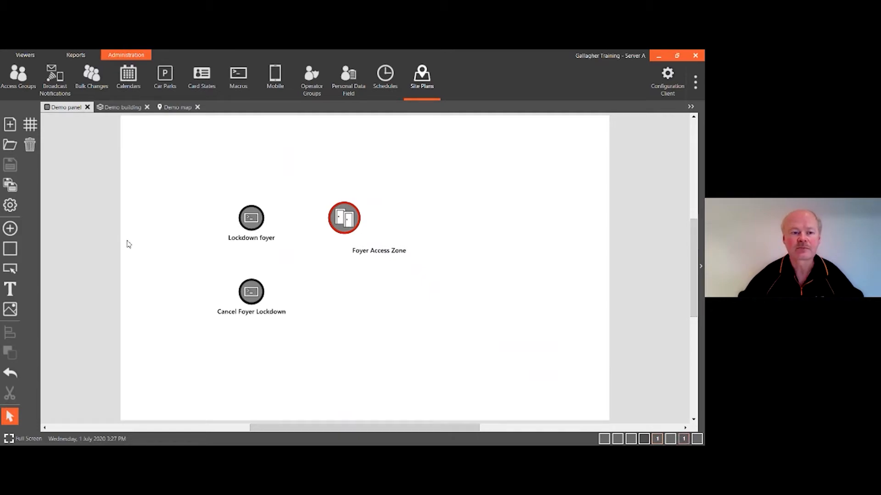
Create a new Site Plan Viewer in the Viewer Configuration
{"action": "left_click", "coordinate": [26, 56]}
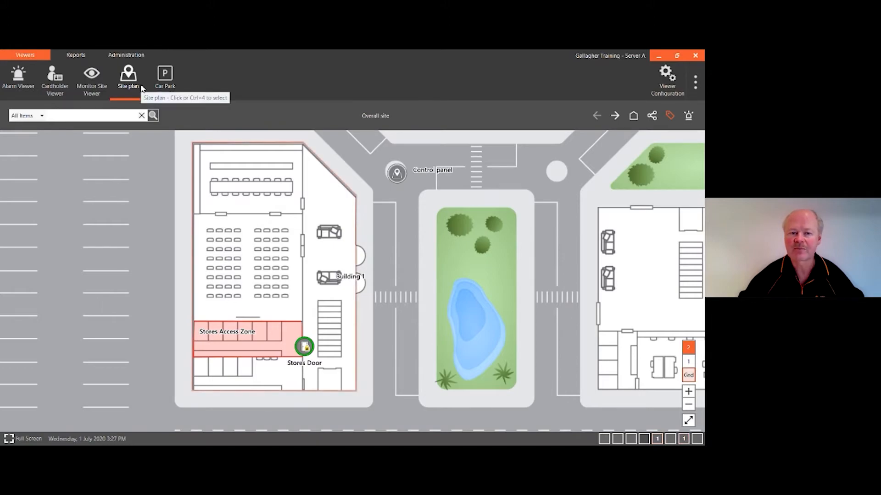
{"action": "left_click", "coordinate": [659, 84]}
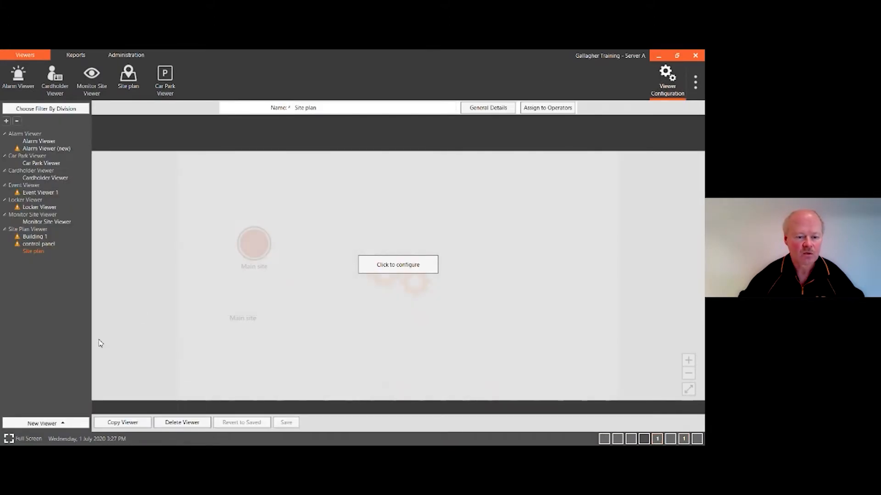
{"action": "left_click", "coordinate": [50, 426]}
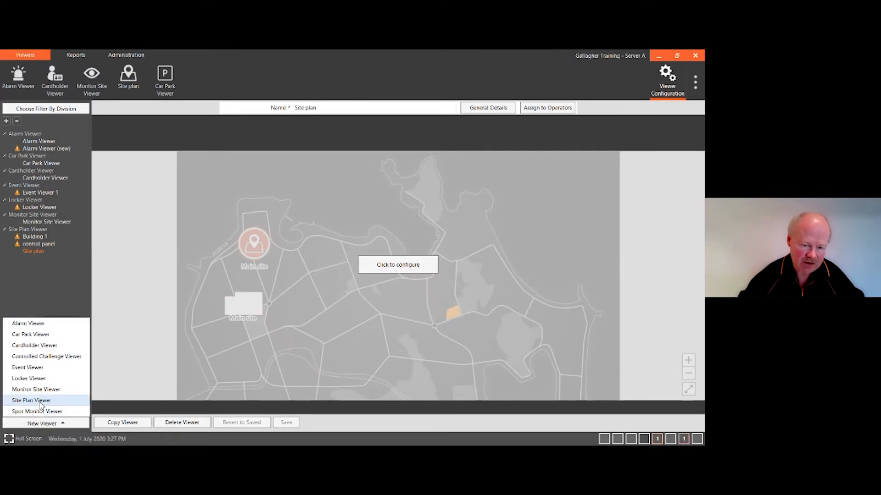
{"action": "left_click", "coordinate": [40, 401]}
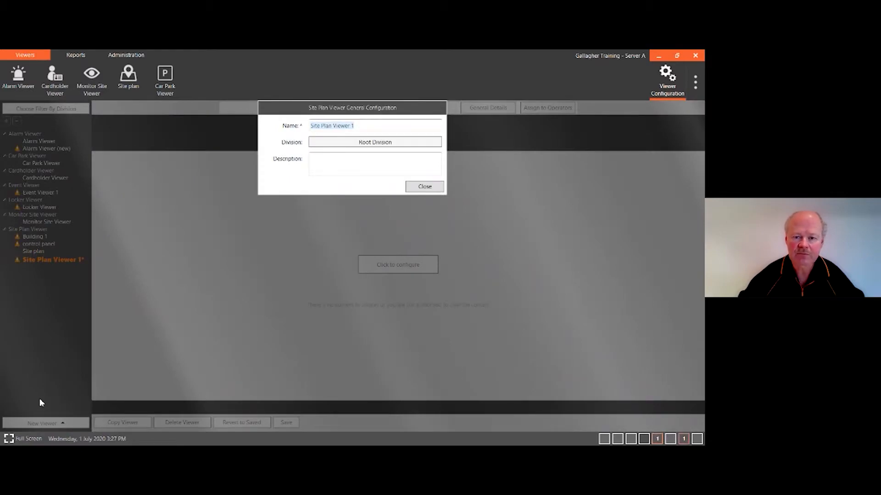
Name the new site plan viewer Demo Viewer and close its general configuration
{"action": "left_click", "coordinate": [322, 126]}
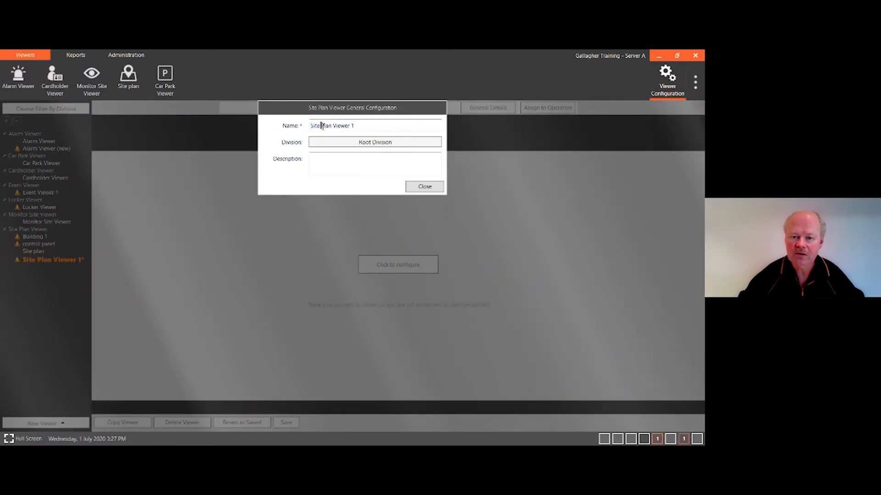
{"action": "left_click_drag", "start_coordinate": [322, 126], "coordinate": [308, 130]}
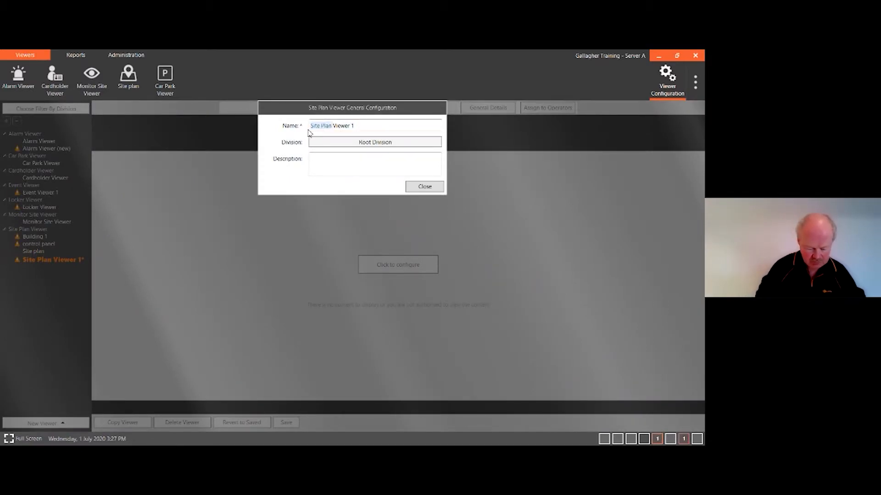
{"action": "type", "text": "Demo"}
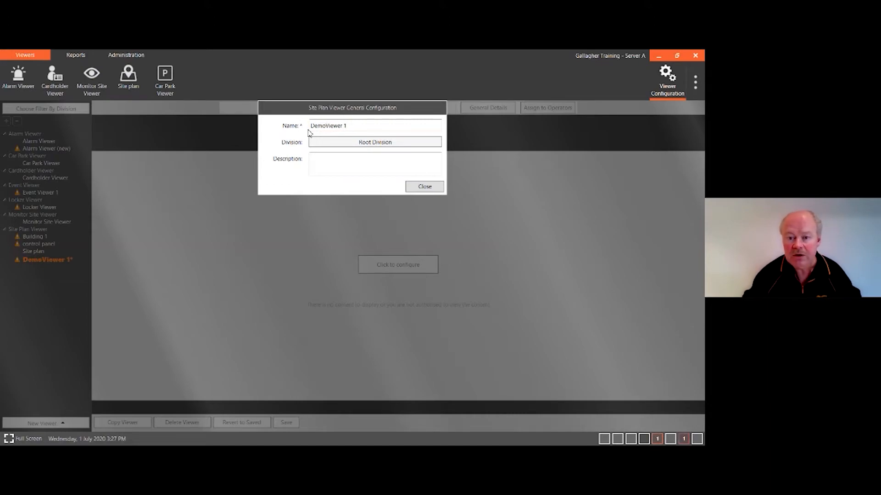
{"action": "key", "text": "BackSpace"}
{"action": "left_click", "coordinate": [421, 187]}
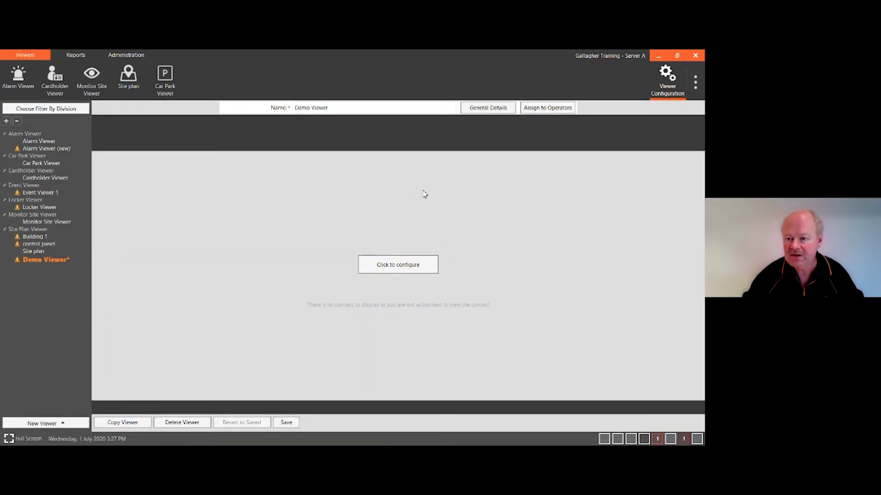
Assign the Demo Viewer to the System Engineers operator group
{"action": "left_click", "coordinate": [546, 110]}
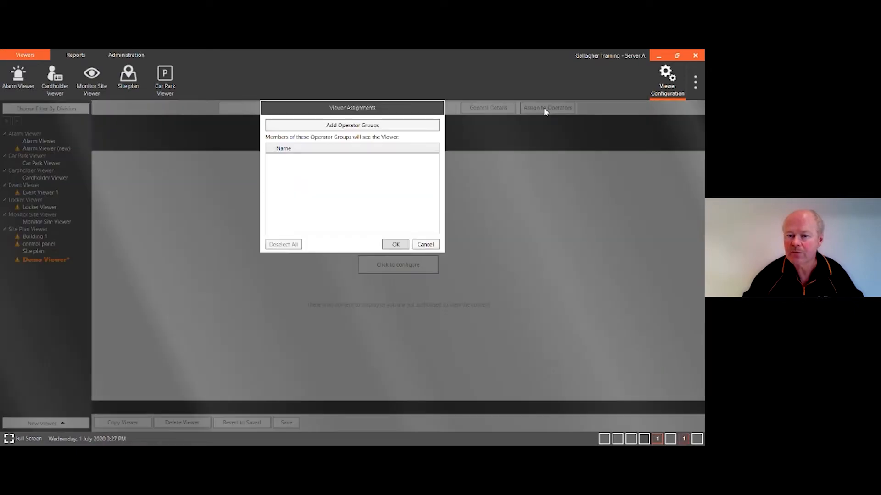
{"action": "left_click", "coordinate": [390, 126]}
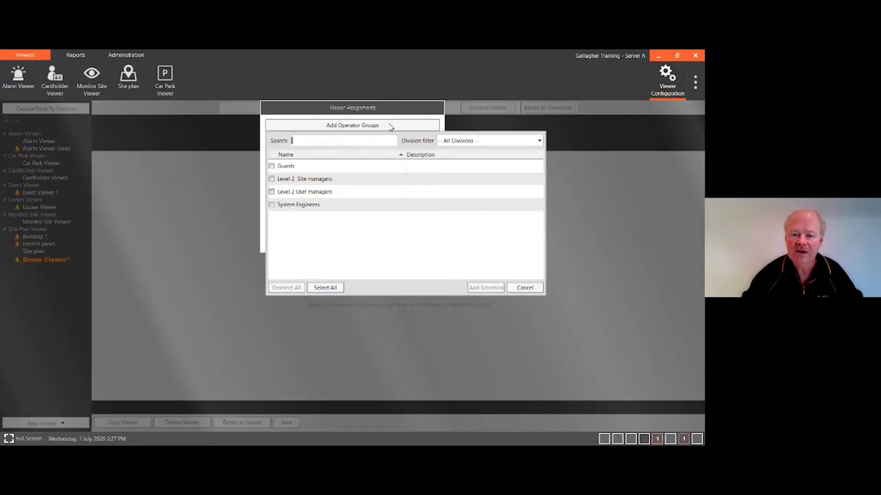
{"action": "left_click", "coordinate": [271, 207]}
{"action": "left_click", "coordinate": [271, 206]}
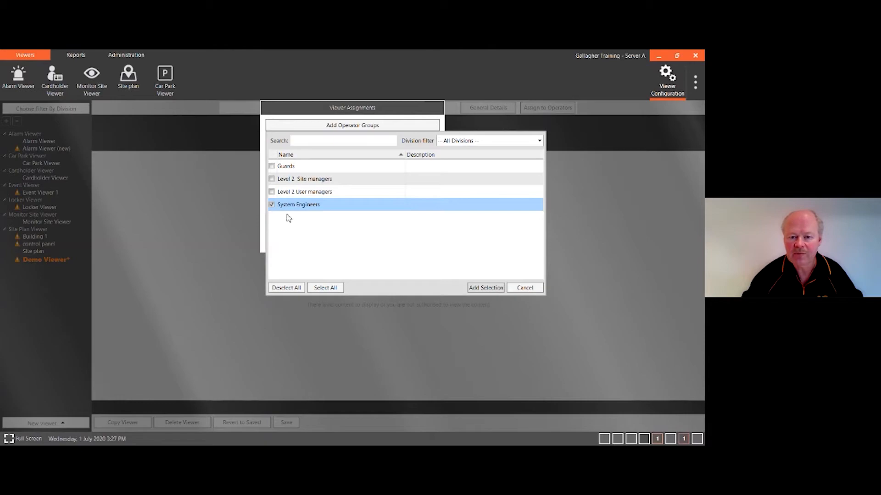
{"action": "left_click", "coordinate": [477, 289]}
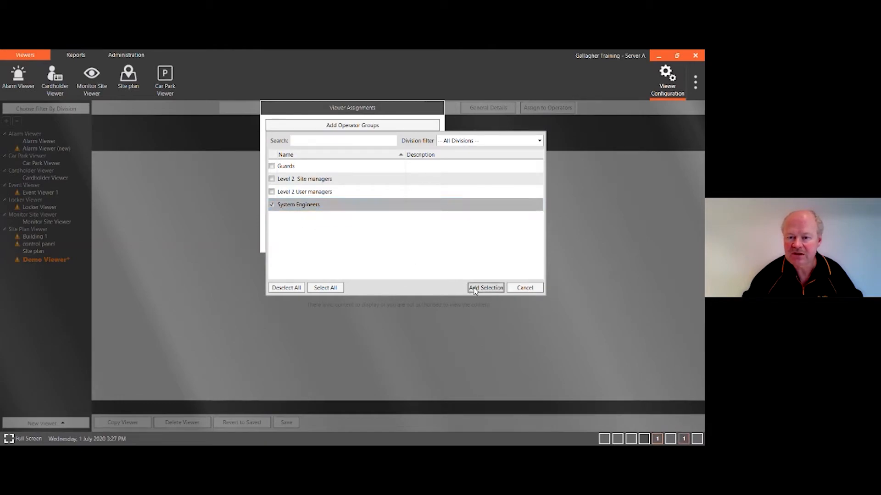
{"action": "left_click", "coordinate": [395, 244]}
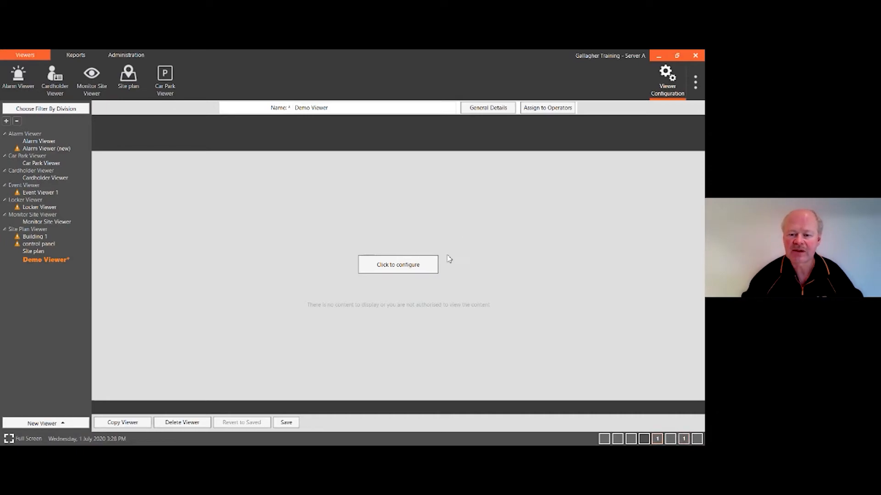
Set Demo map as the home site plan of the Demo Viewer and save the viewer
{"action": "left_click", "coordinate": [411, 266]}
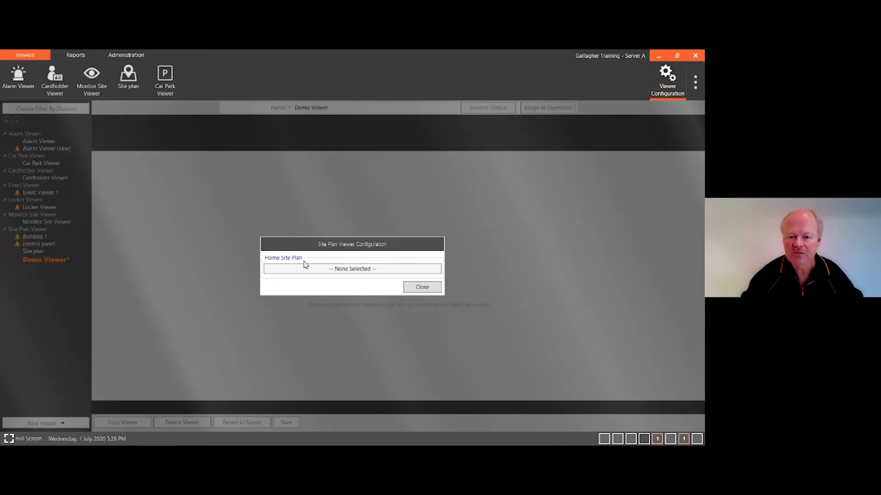
{"action": "left_click", "coordinate": [359, 272]}
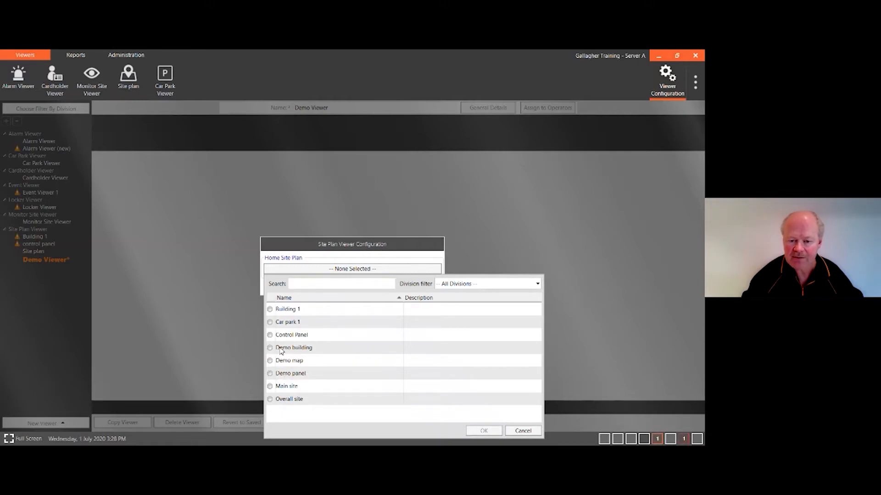
{"action": "left_click", "coordinate": [271, 362]}
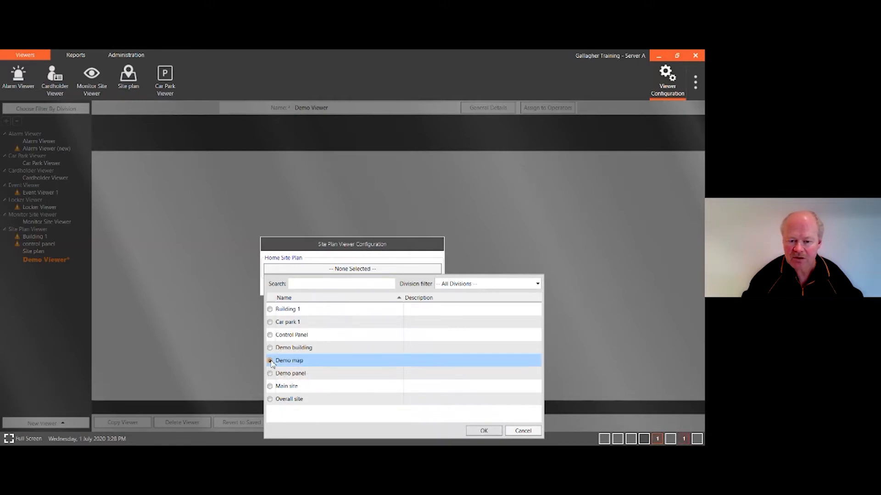
{"action": "left_click", "coordinate": [474, 433]}
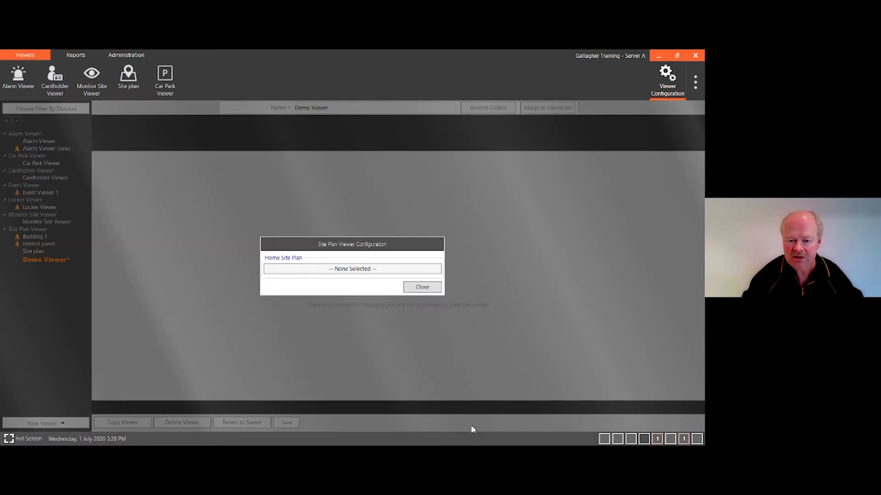
{"action": "left_click", "coordinate": [431, 292]}
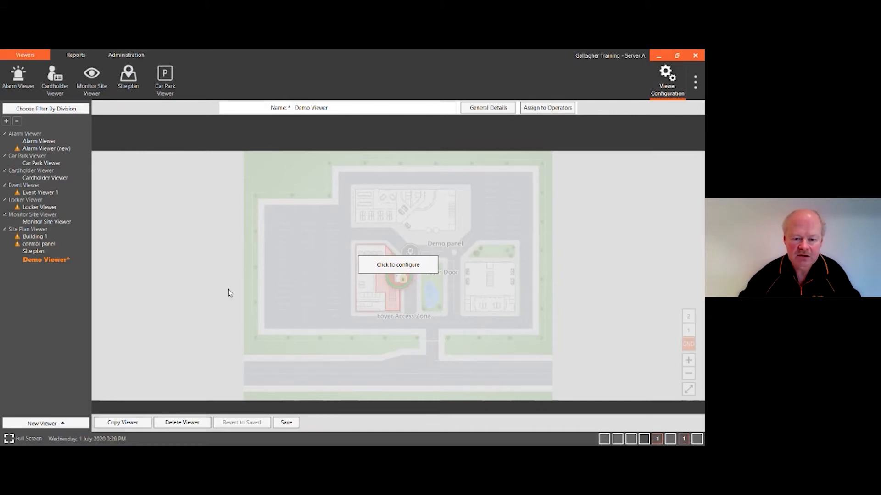
{"action": "left_click", "coordinate": [291, 423]}
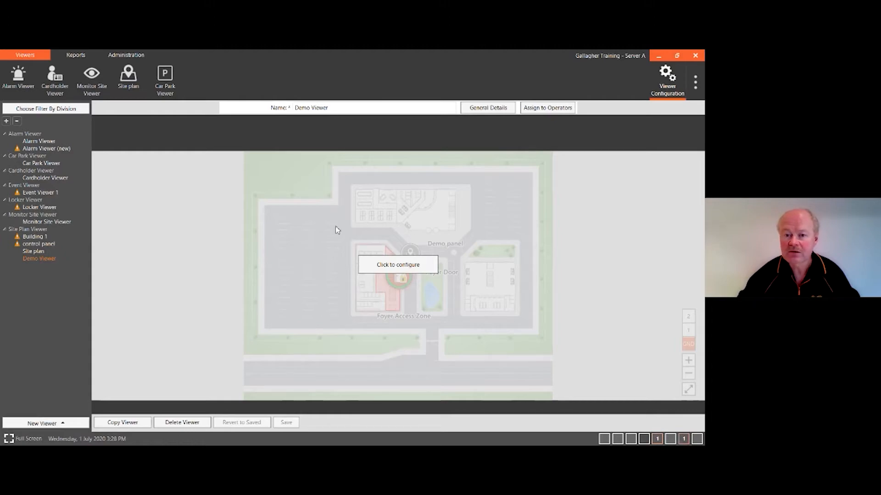
Reload the viewers and open the Demo Viewer
{"action": "right_click", "coordinate": [667, 87]}
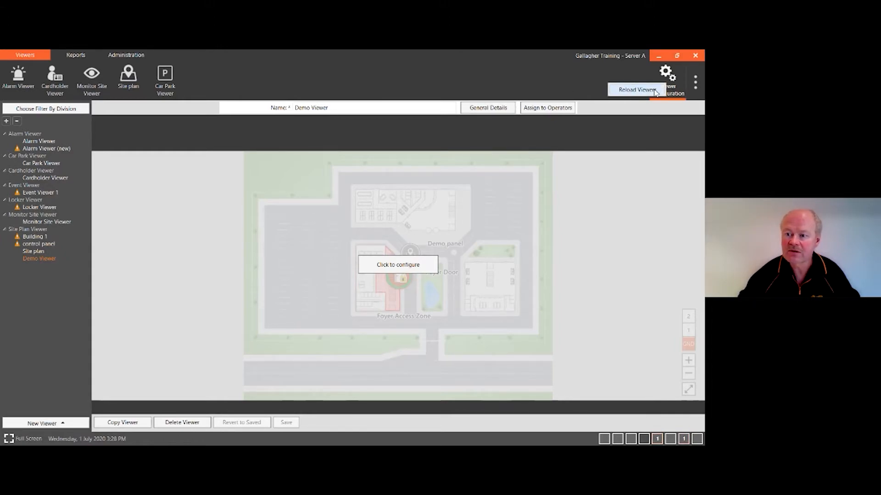
{"action": "left_click", "coordinate": [655, 90]}
{"action": "left_click", "coordinate": [371, 287]}
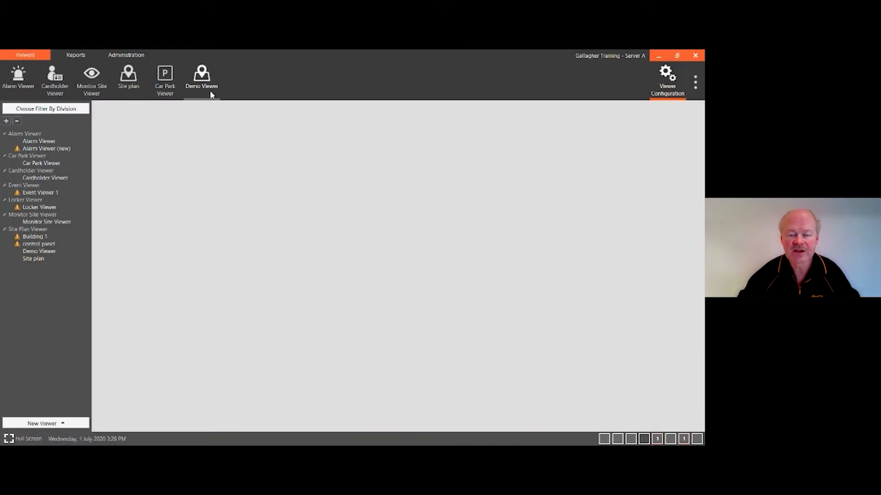
{"action": "left_click", "coordinate": [203, 79]}
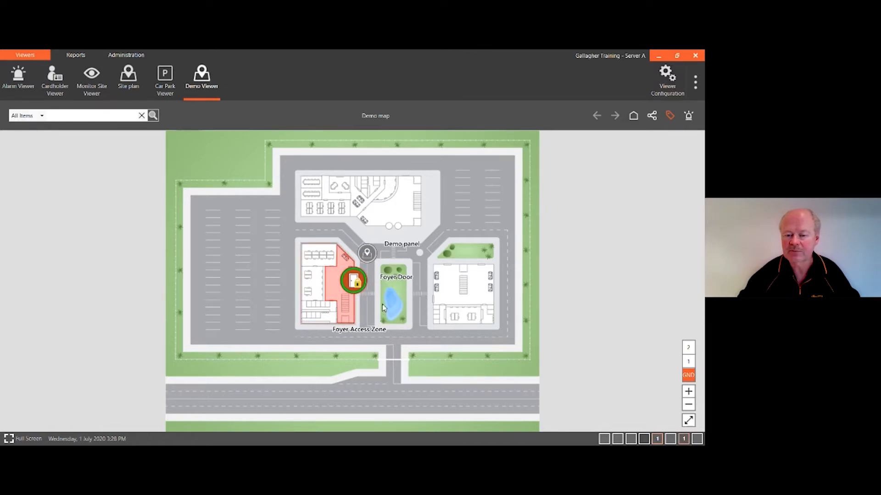
Acknowledge the open-too-long alarm and the access-denied alarm on the Foyer Door
{"action": "left_click", "coordinate": [358, 282]}
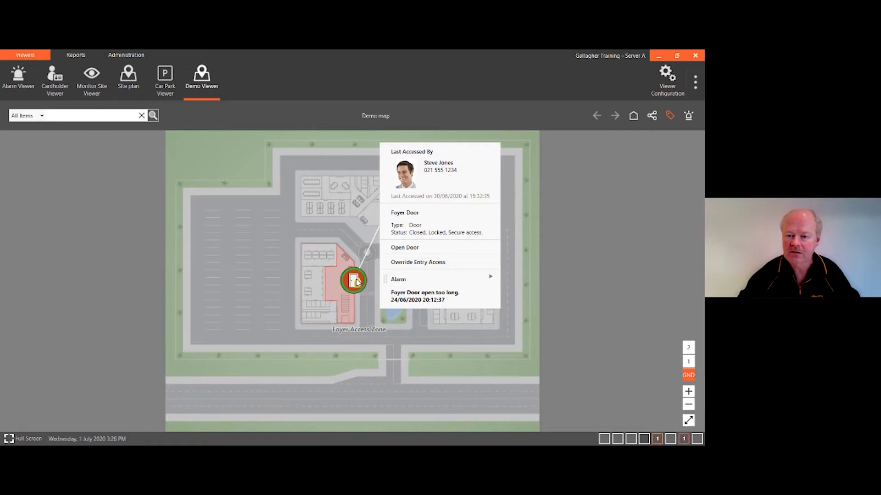
{"action": "mouse_move", "coordinate": [417, 287]}
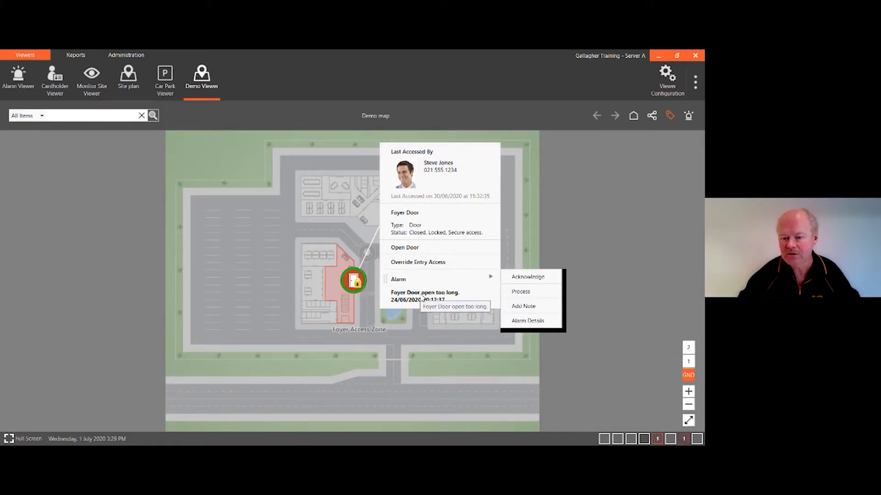
{"action": "left_click", "coordinate": [520, 278]}
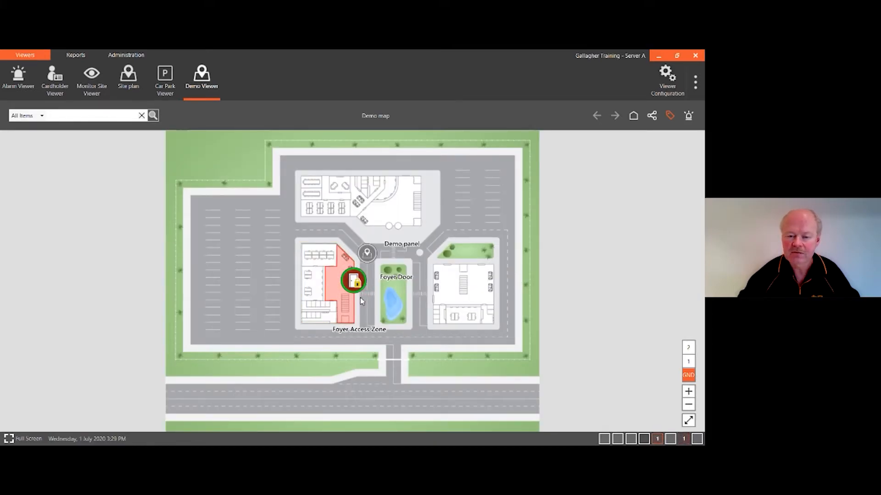
{"action": "mouse_move", "coordinate": [357, 283]}
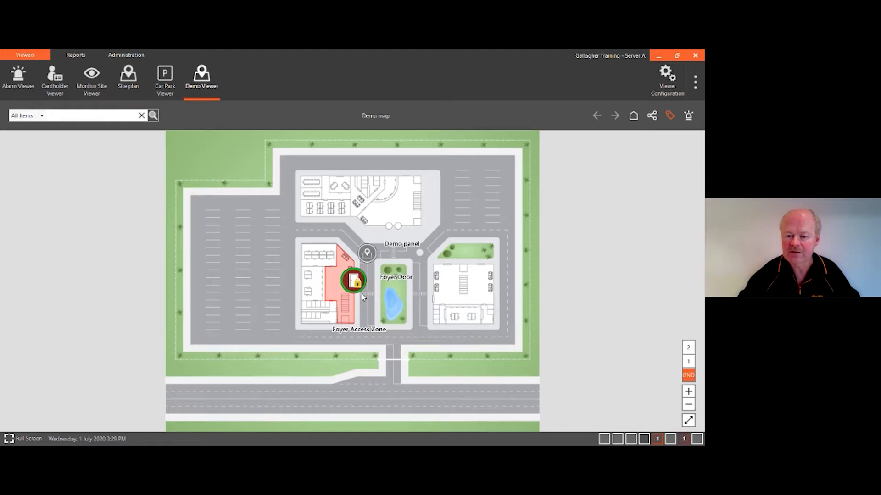
{"action": "left_click", "coordinate": [360, 285]}
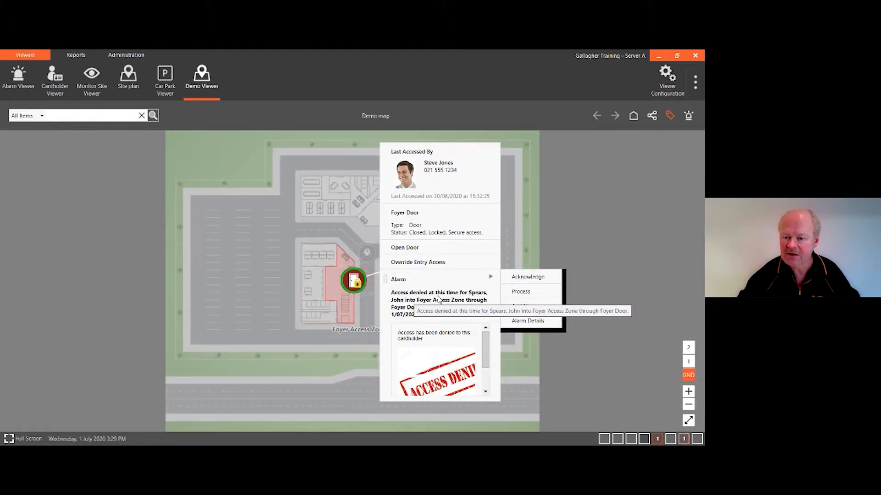
{"action": "left_click", "coordinate": [517, 277]}
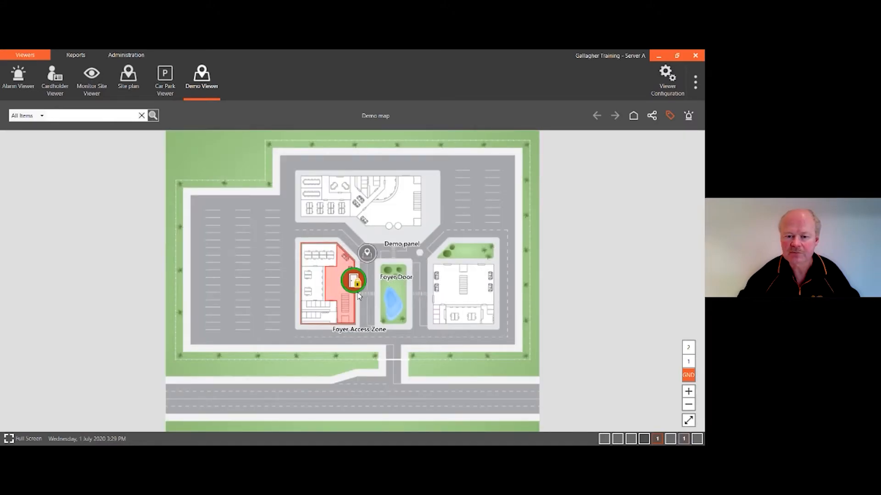
Examine the Foyer Access Zone on the ground floor up close, view floor 2 of the building, and return to the ground floor
{"action": "mouse_move", "coordinate": [359, 282]}
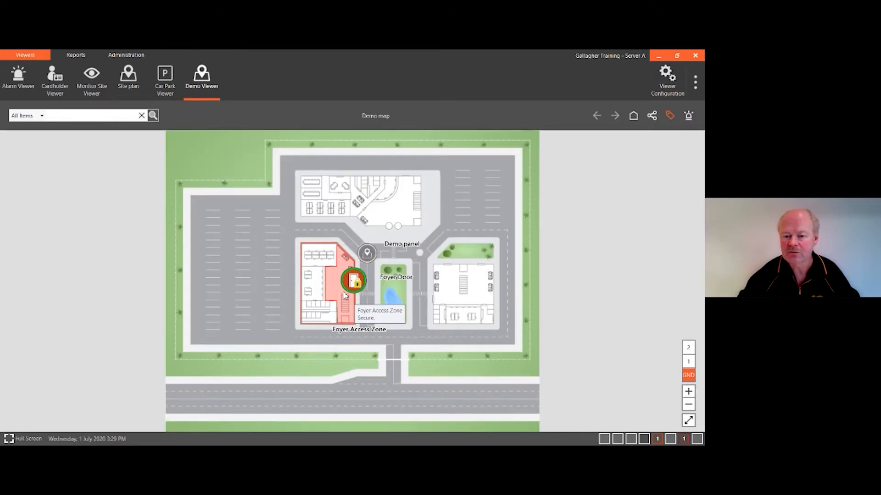
{"action": "scroll", "coordinate": [358, 284], "scroll_direction": "up", "scroll_amount": 4}
{"action": "scroll", "coordinate": [346, 295], "scroll_direction": "up", "scroll_amount": 3}
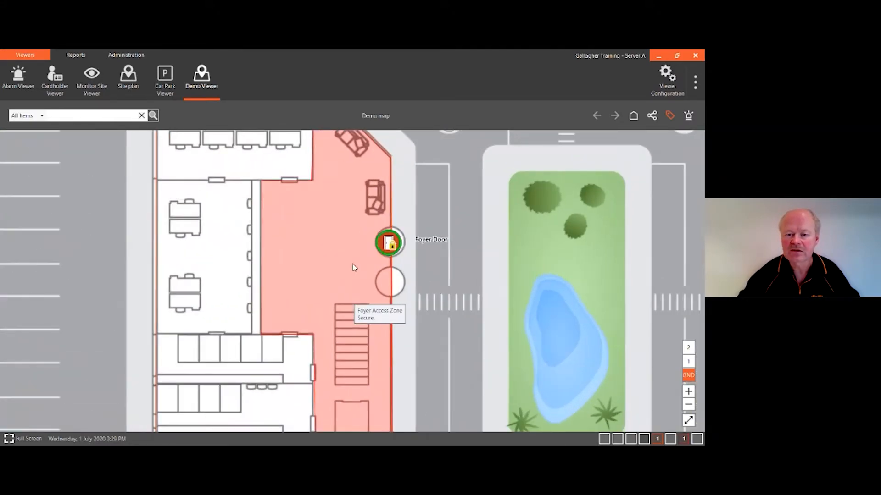
{"action": "scroll", "coordinate": [403, 247], "scroll_direction": "down", "scroll_amount": 6}
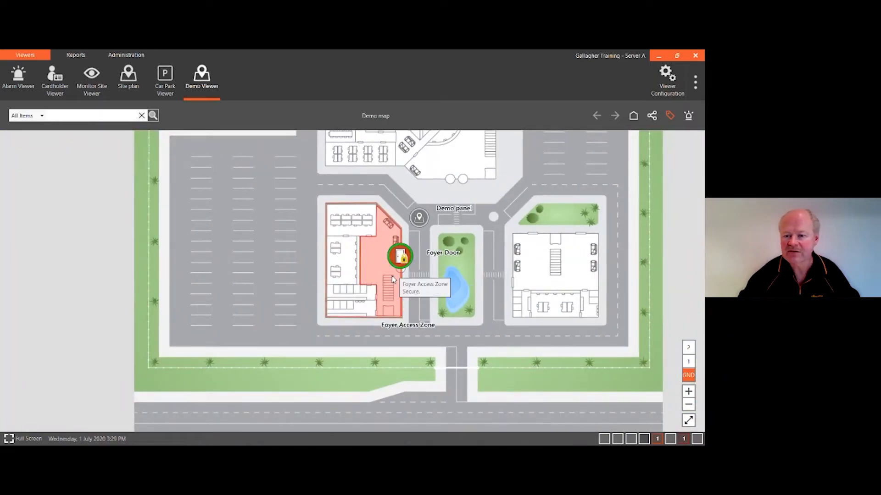
{"action": "scroll", "coordinate": [403, 263], "scroll_direction": "up", "scroll_amount": 4}
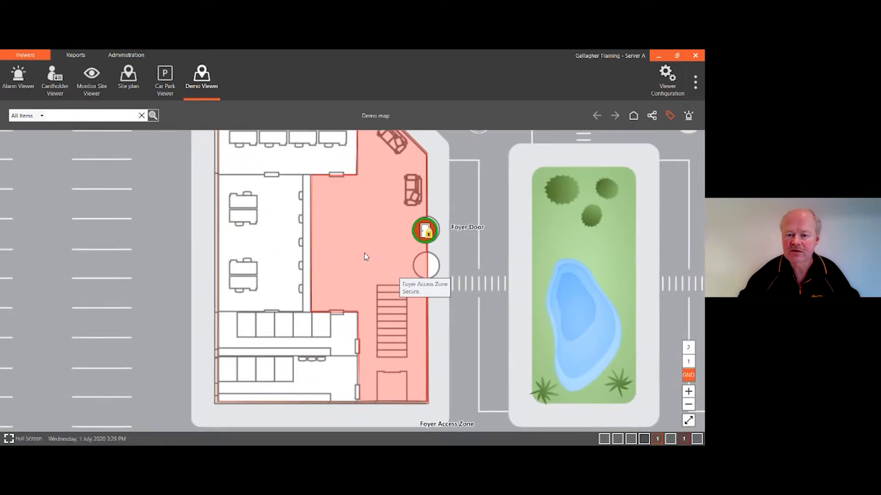
{"action": "scroll", "coordinate": [365, 254], "scroll_direction": "up", "scroll_amount": 1}
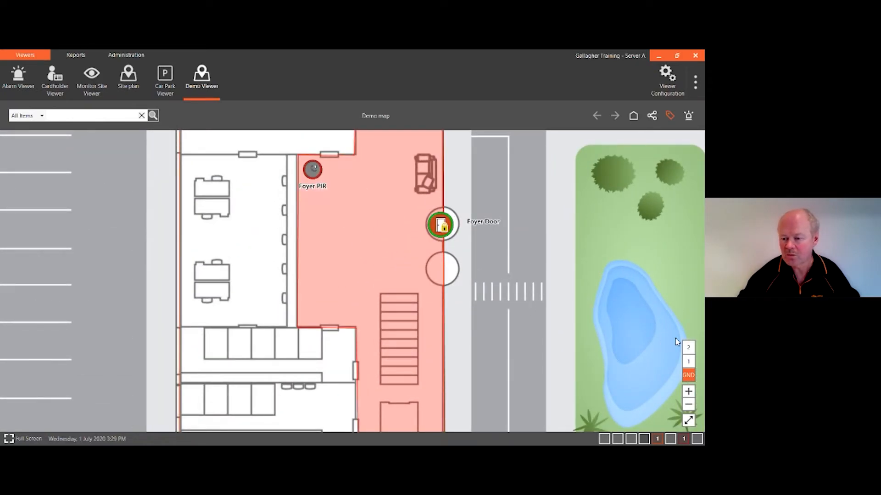
{"action": "left_click", "coordinate": [693, 348]}
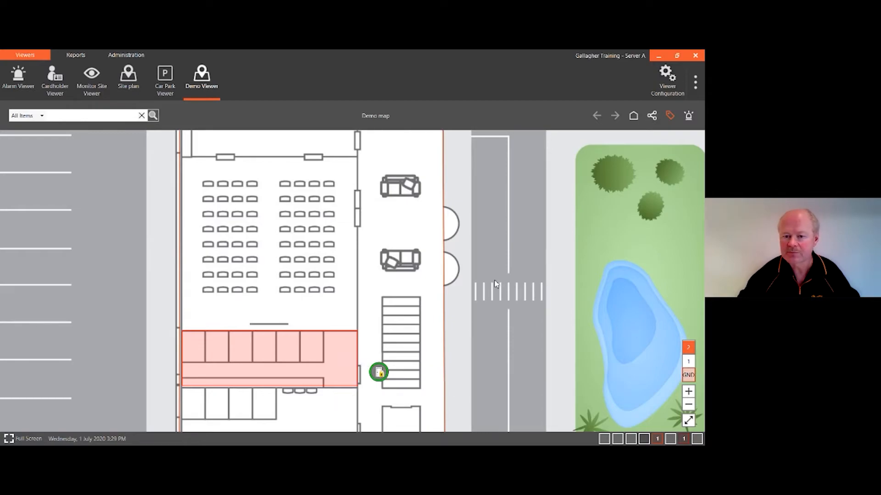
{"action": "left_click", "coordinate": [688, 375]}
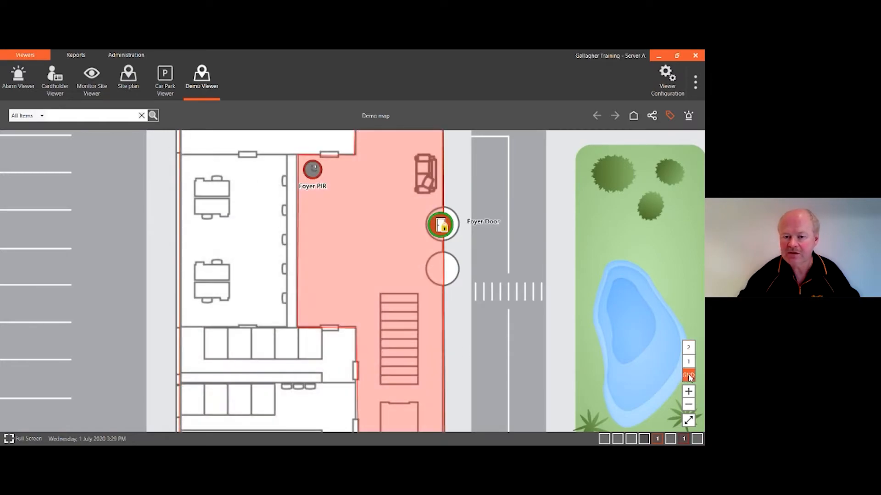
Open the Demo panel from the Demo map and run the Lockdown foyer macro
{"action": "scroll", "coordinate": [487, 289], "scroll_direction": "down", "scroll_amount": 3}
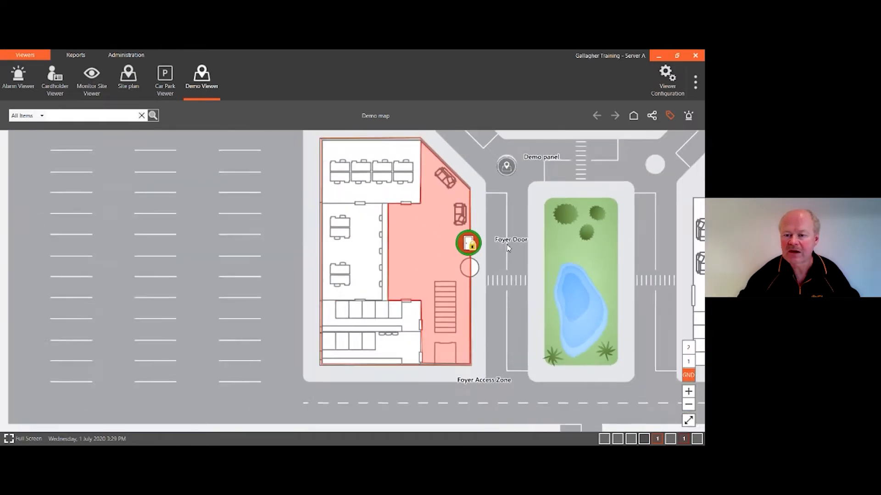
{"action": "left_click_drag", "start_coordinate": [518, 232], "coordinate": [458, 330]}
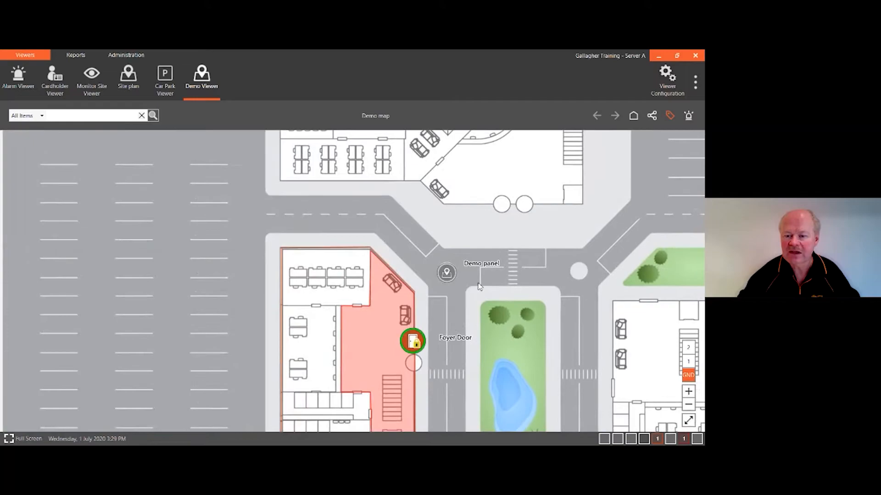
{"action": "left_click", "coordinate": [448, 274]}
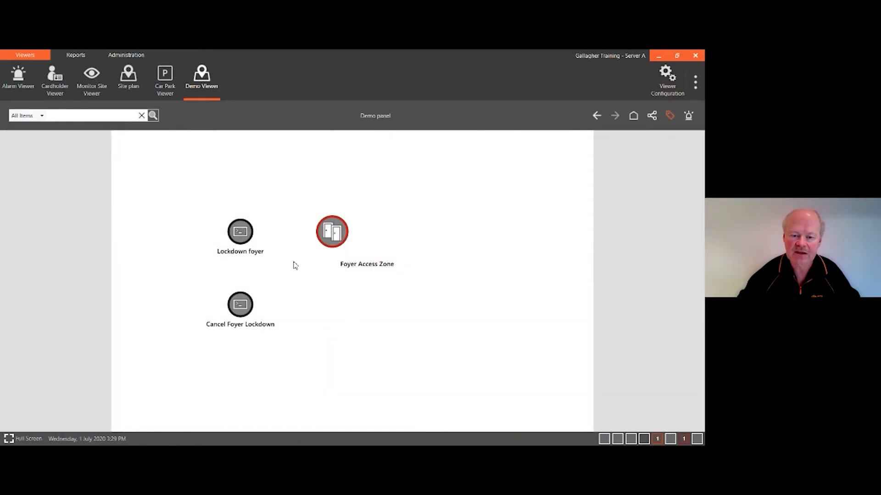
{"action": "left_click", "coordinate": [248, 238]}
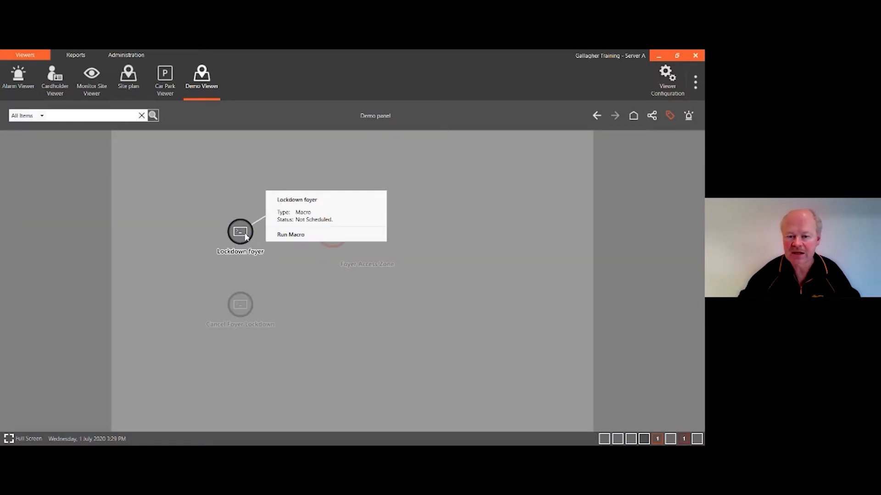
{"action": "left_click", "coordinate": [289, 234]}
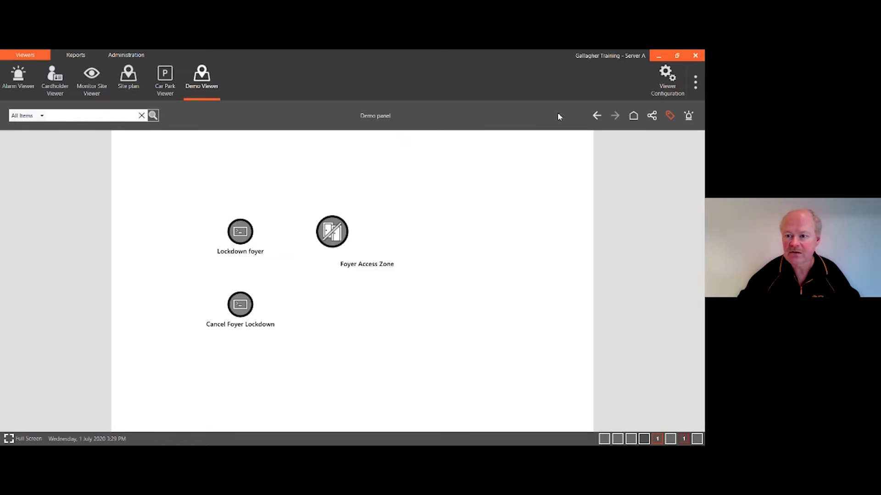
Check the foyer on the Demo map, return to the Demo panel, and run the Cancel Foyer Lockdown macro
{"action": "left_click", "coordinate": [596, 116]}
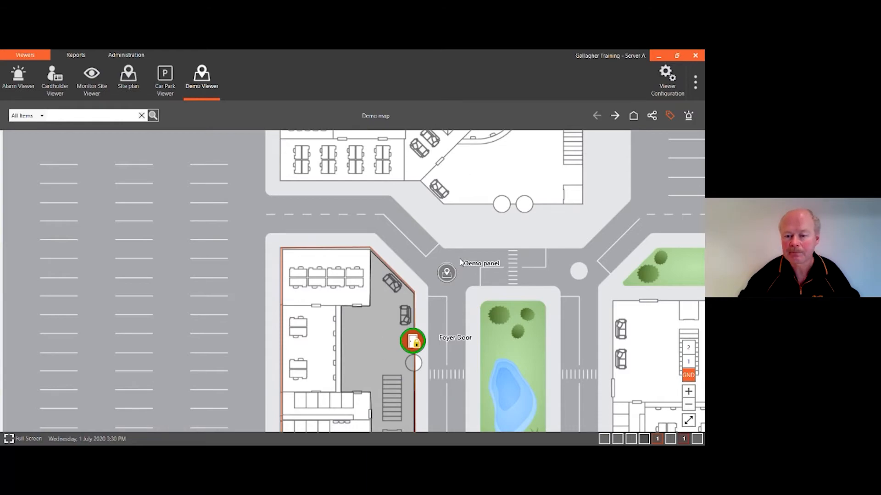
{"action": "left_click", "coordinate": [614, 115]}
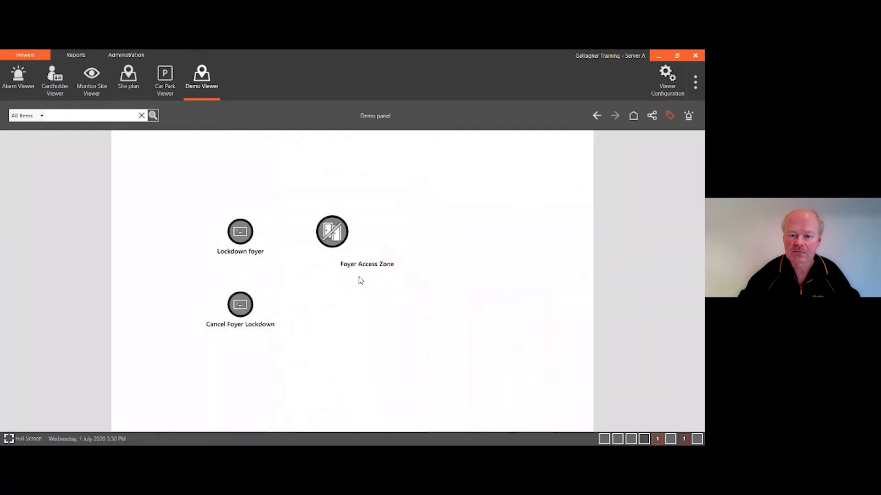
{"action": "left_click", "coordinate": [239, 313]}
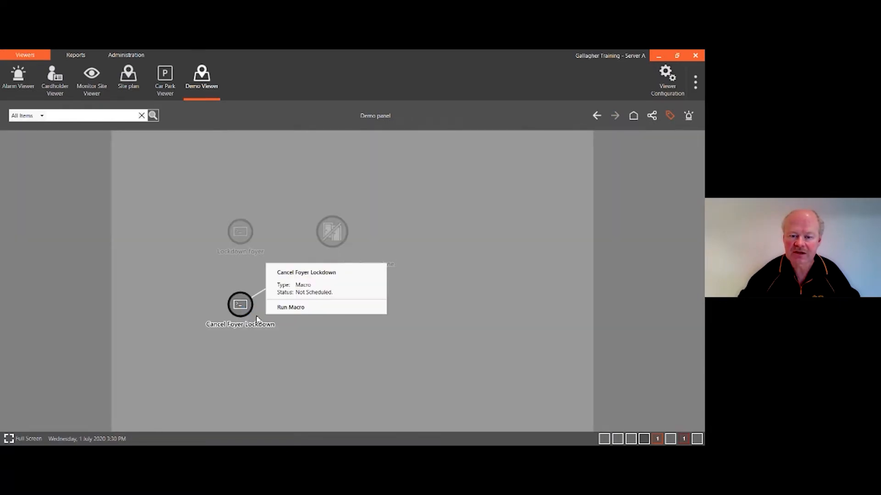
{"action": "left_click", "coordinate": [279, 308]}
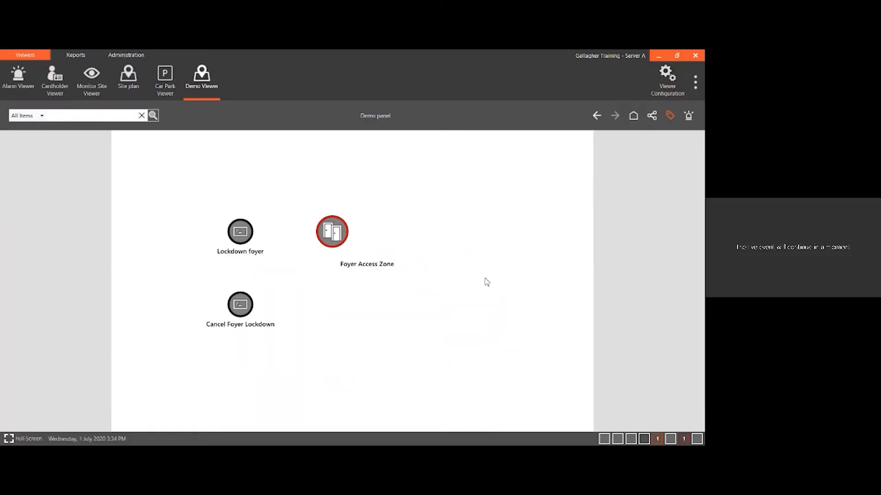
Return to the home site plan and examine the Foyer Door's alarm options and the Foyer Access Zone's details and overrides
{"action": "left_click", "coordinate": [634, 117]}
{"action": "scroll", "coordinate": [374, 324], "scroll_direction": "up", "scroll_amount": 2}
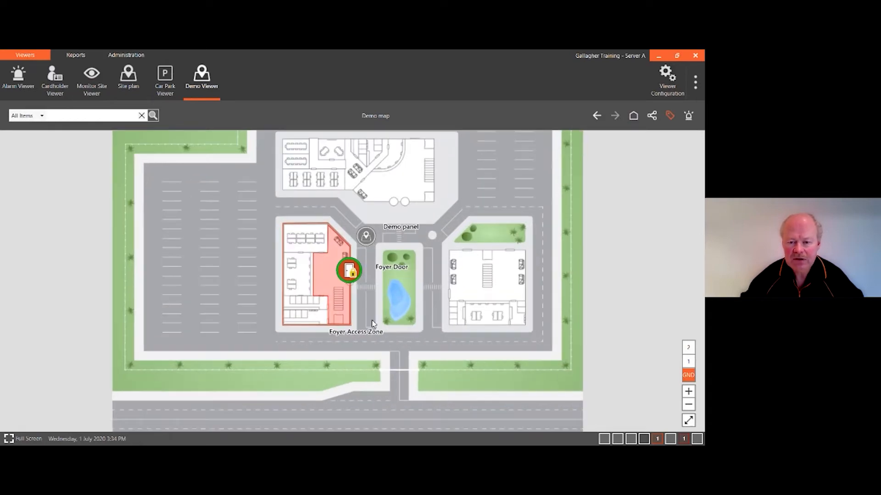
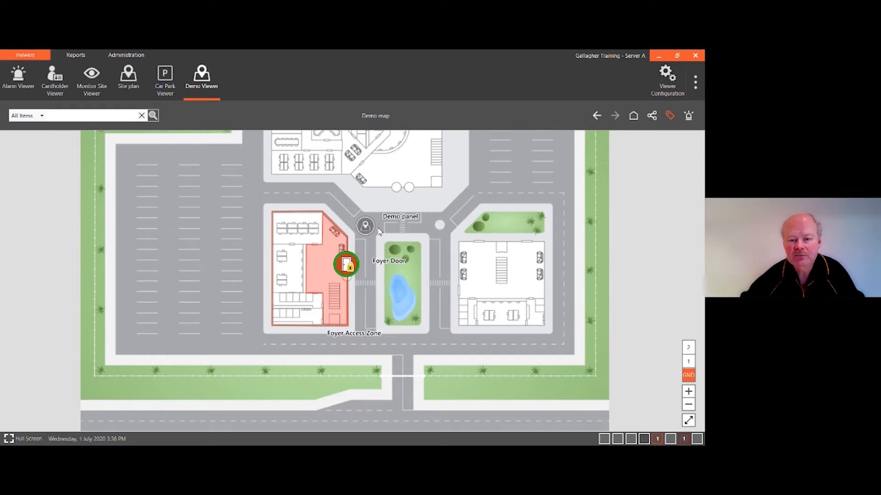
{"action": "scroll", "coordinate": [375, 256], "scroll_direction": "up", "scroll_amount": 1}
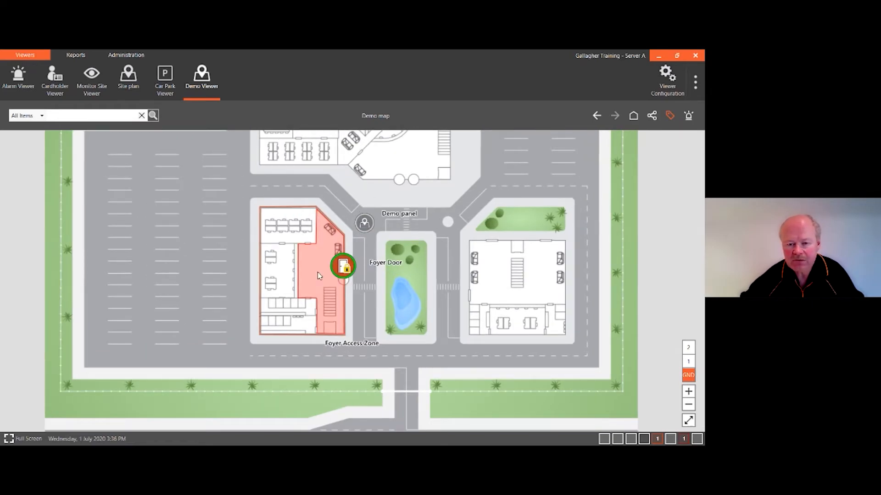
{"action": "scroll", "coordinate": [344, 274], "scroll_direction": "up", "scroll_amount": 5}
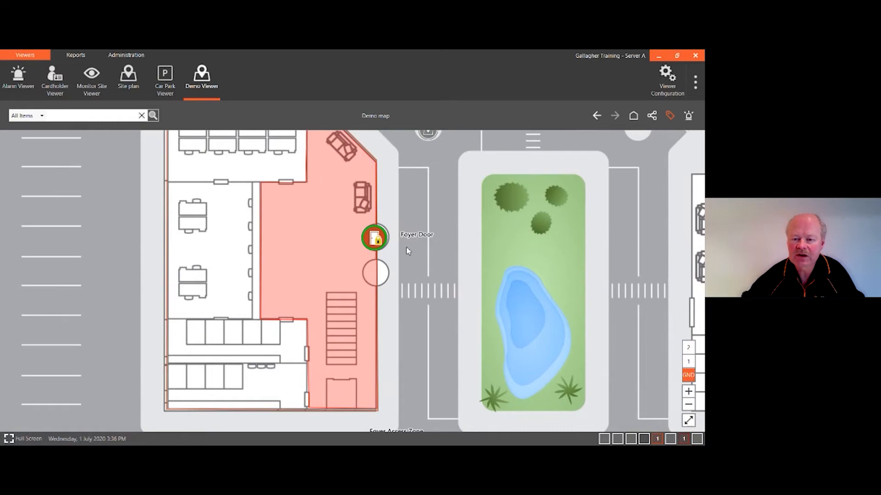
{"action": "left_click_drag", "start_coordinate": [407, 250], "coordinate": [428, 282]}
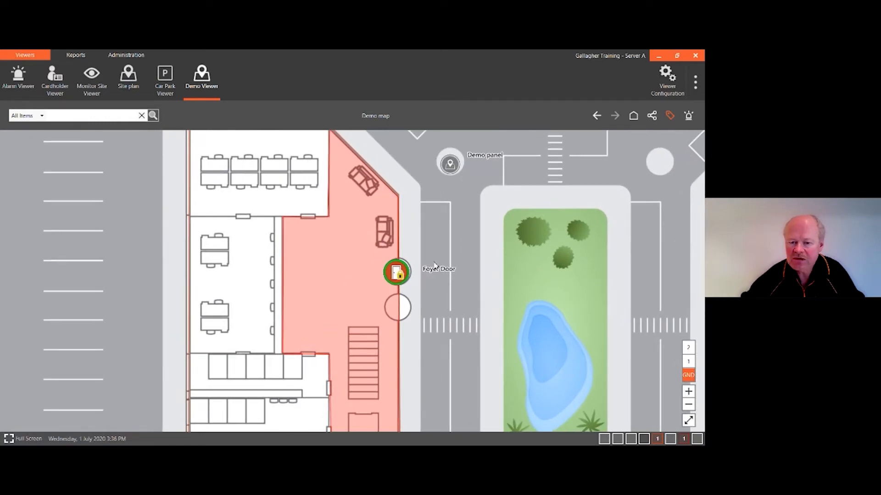
{"action": "left_click", "coordinate": [401, 274]}
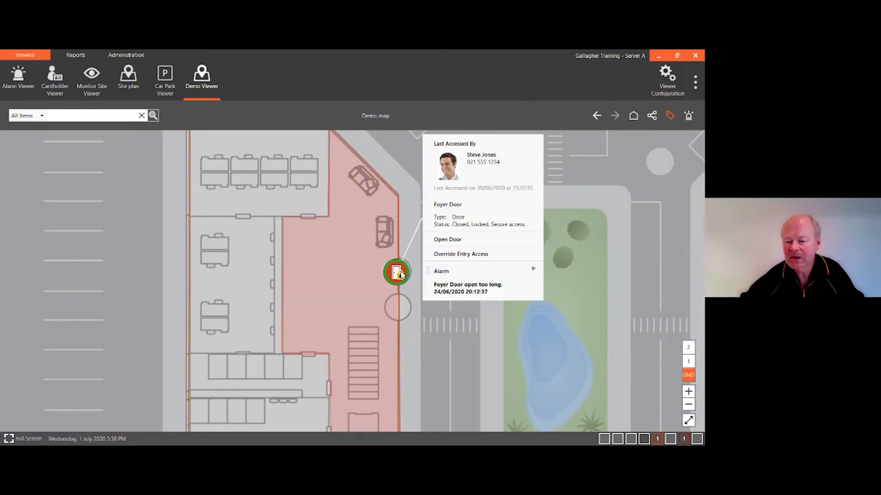
{"action": "mouse_move", "coordinate": [442, 282]}
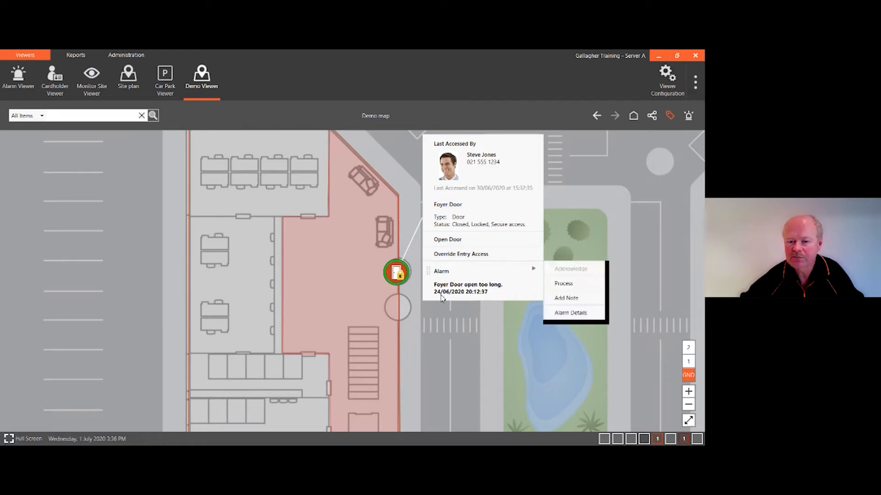
{"action": "left_click", "coordinate": [326, 311]}
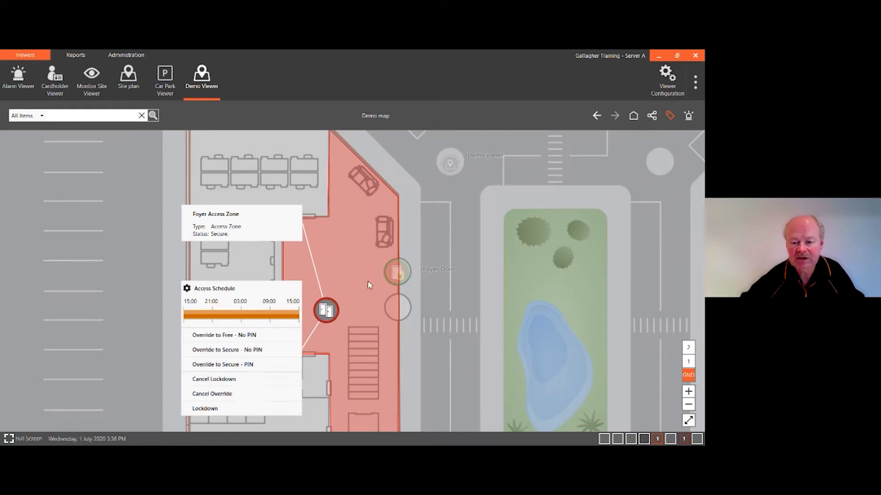
Show floor 2 of the building and view the details of the Stores Door and the Stores Access Zone
{"action": "left_click", "coordinate": [687, 347]}
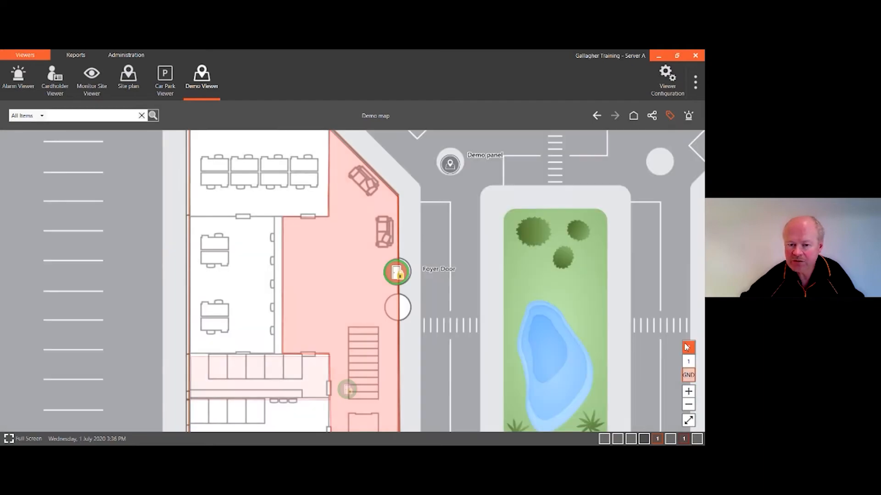
{"action": "left_click", "coordinate": [347, 390]}
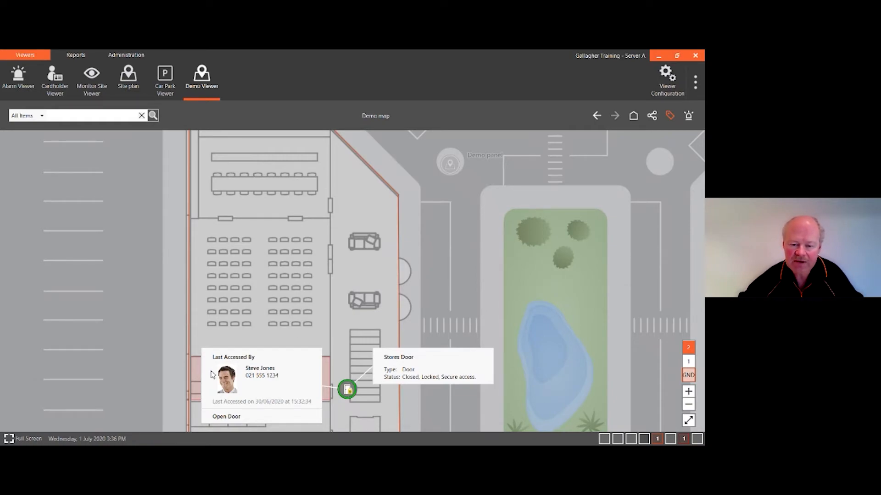
{"action": "left_click", "coordinate": [197, 376]}
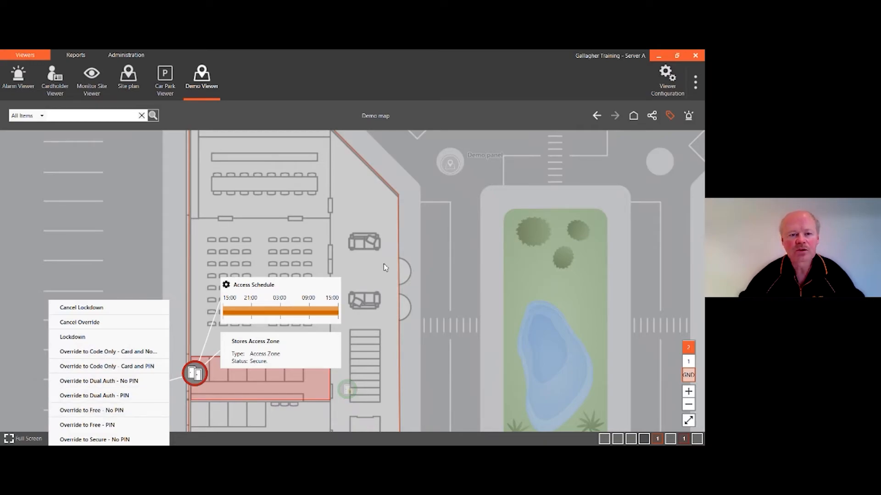
In the site plan administration, start a new item menu with item type Door and state Normal, and proceed to its properties
{"action": "left_click", "coordinate": [135, 56]}
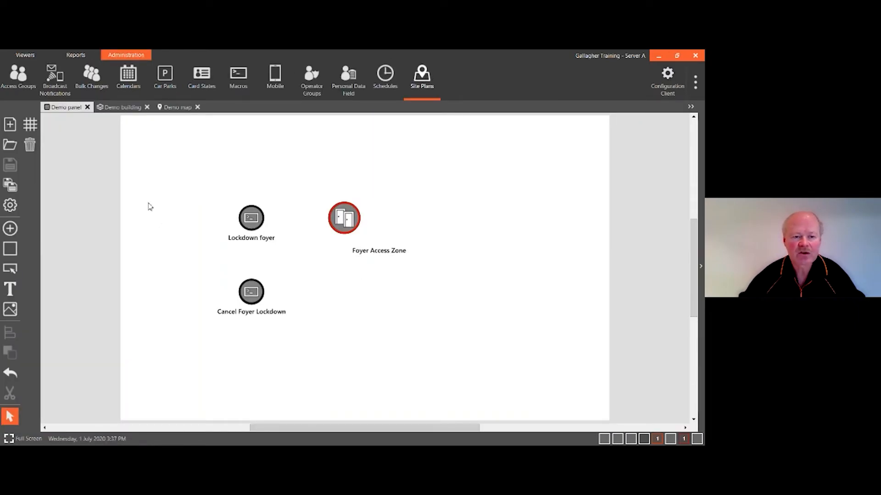
{"action": "left_click", "coordinate": [10, 125]}
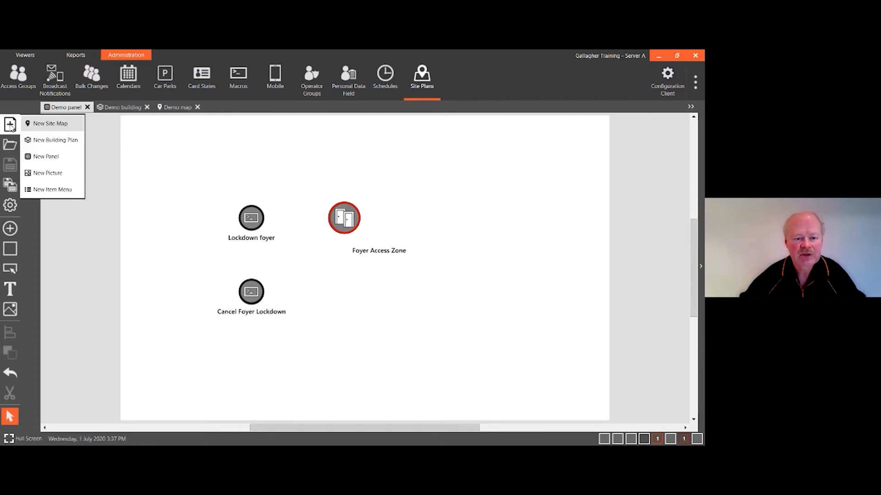
{"action": "left_click", "coordinate": [60, 191]}
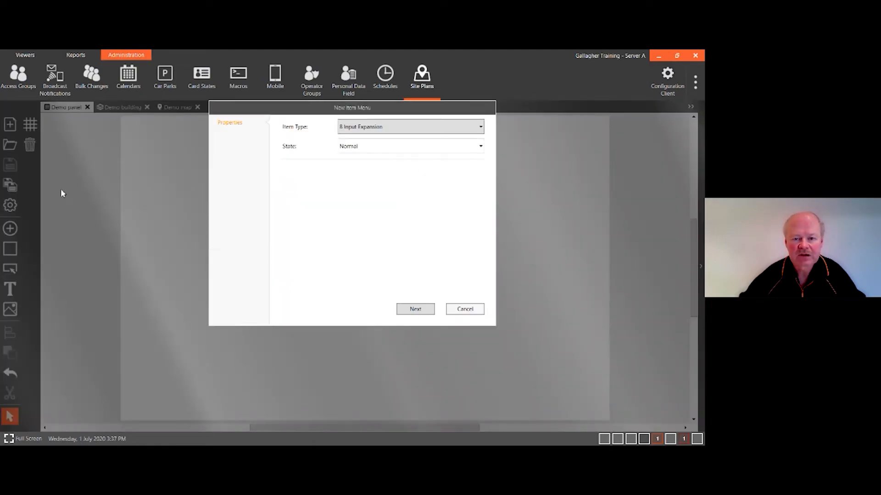
{"action": "left_click", "coordinate": [480, 131]}
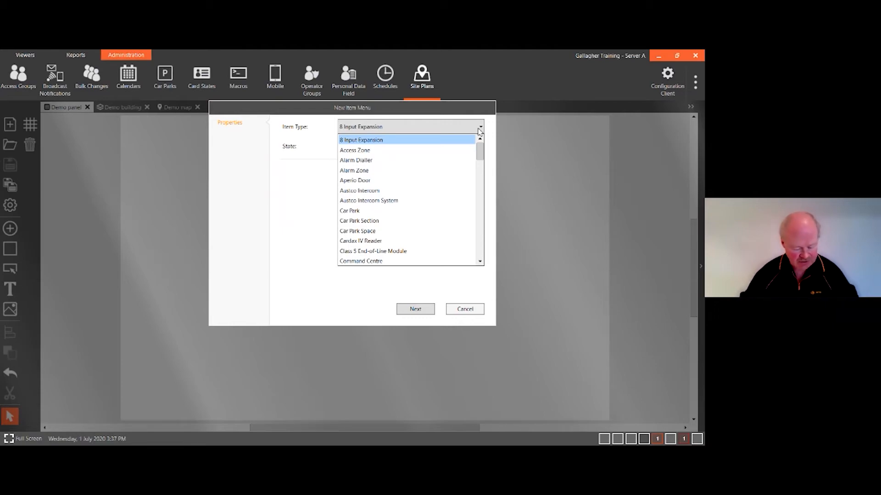
{"action": "key", "text": "d"}
{"action": "key", "text": "o"}
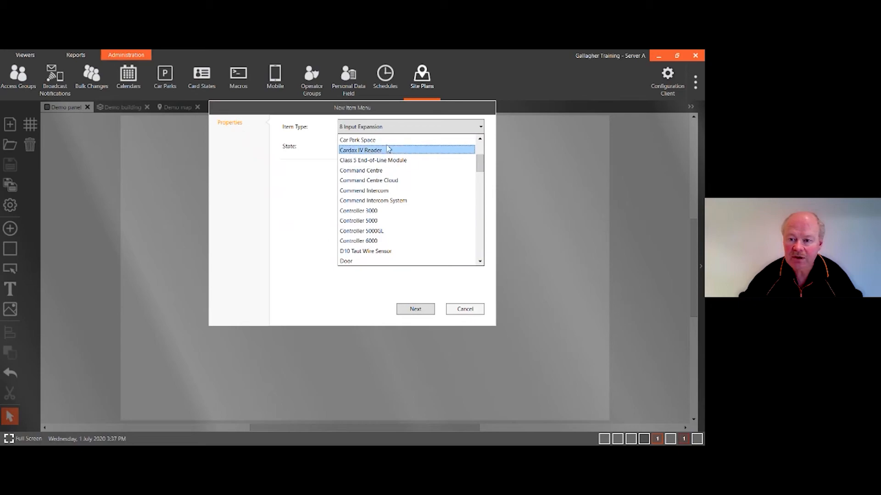
{"action": "left_click", "coordinate": [352, 262]}
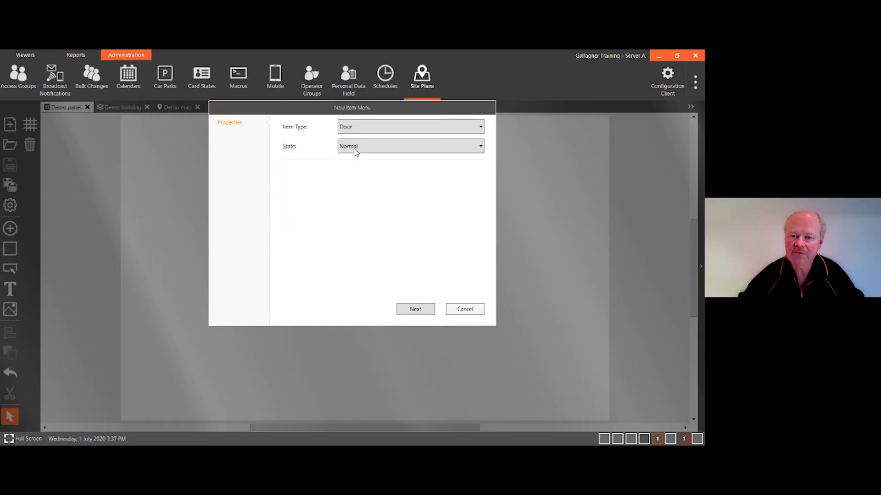
{"action": "left_click", "coordinate": [479, 146]}
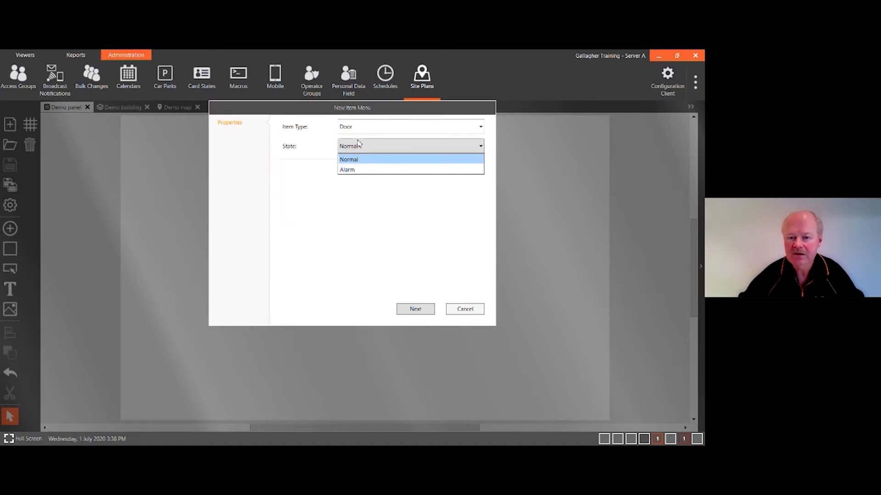
{"action": "left_click", "coordinate": [359, 159]}
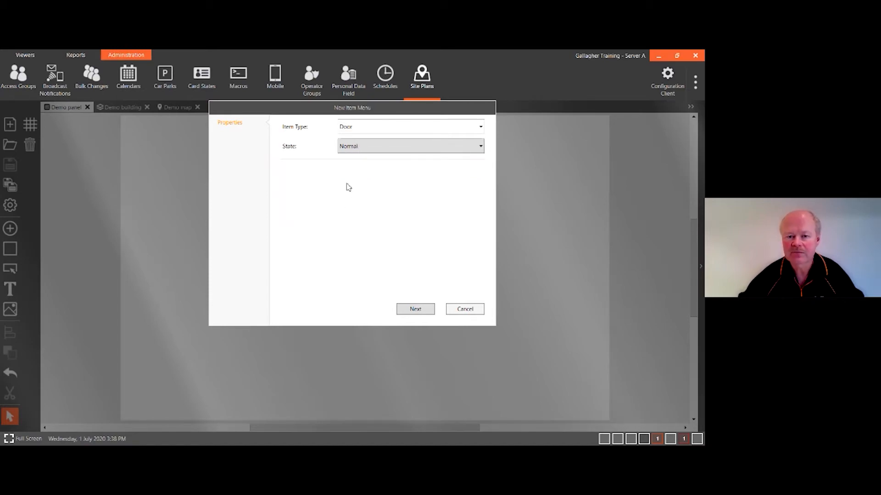
{"action": "left_click", "coordinate": [415, 309]}
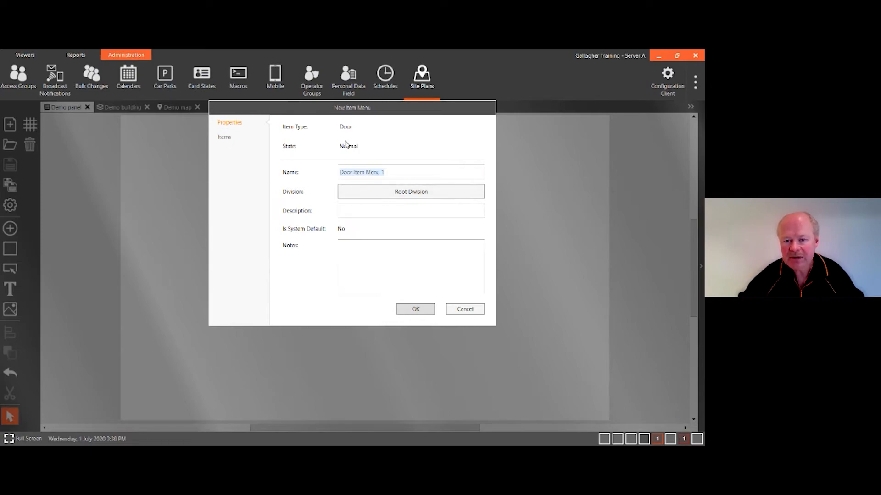
Associate the Stores Door with the new item menu, check the associated items, and create the menu
{"action": "left_click", "coordinate": [225, 137]}
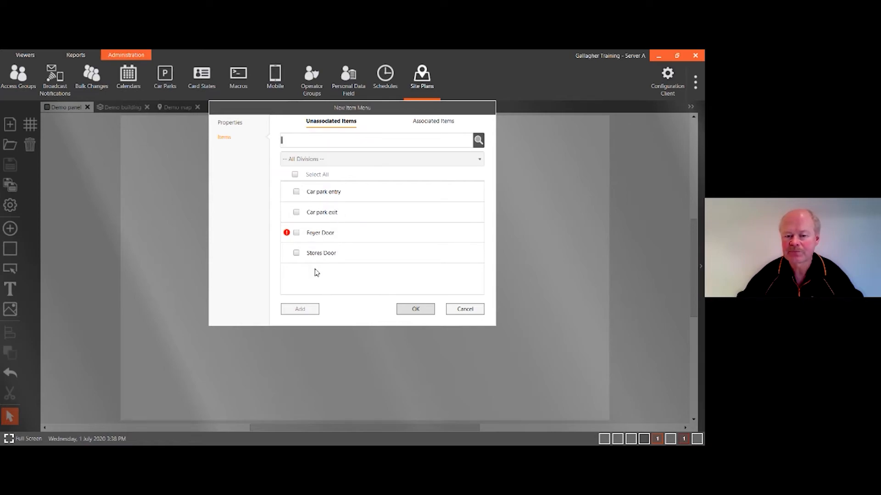
{"action": "mouse_move", "coordinate": [286, 237]}
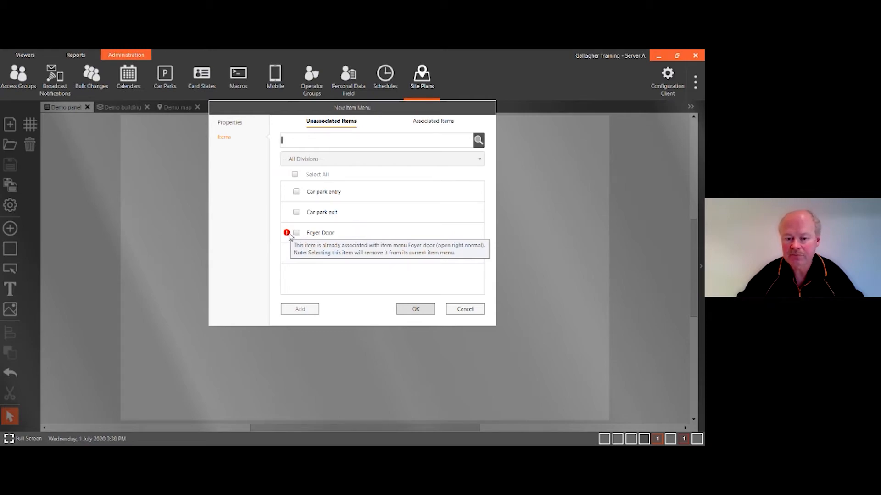
{"action": "left_click", "coordinate": [301, 259]}
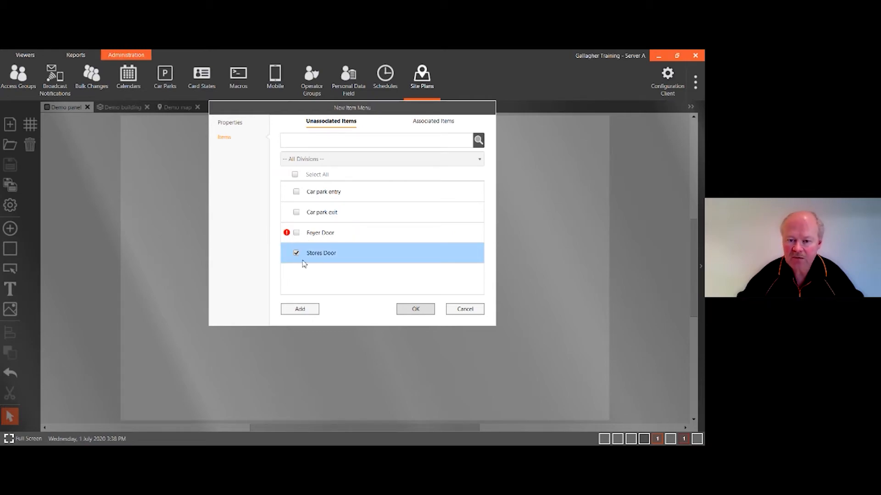
{"action": "left_click", "coordinate": [300, 310]}
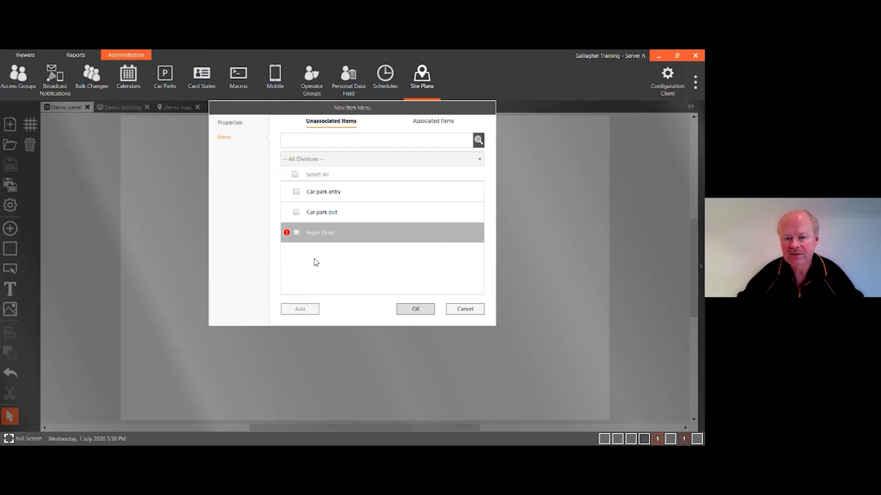
{"action": "left_click", "coordinate": [431, 130]}
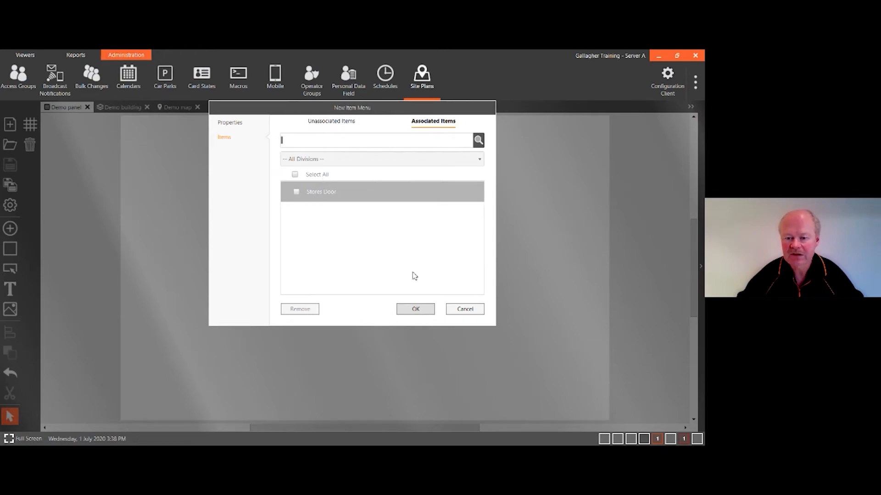
{"action": "left_click", "coordinate": [415, 309]}
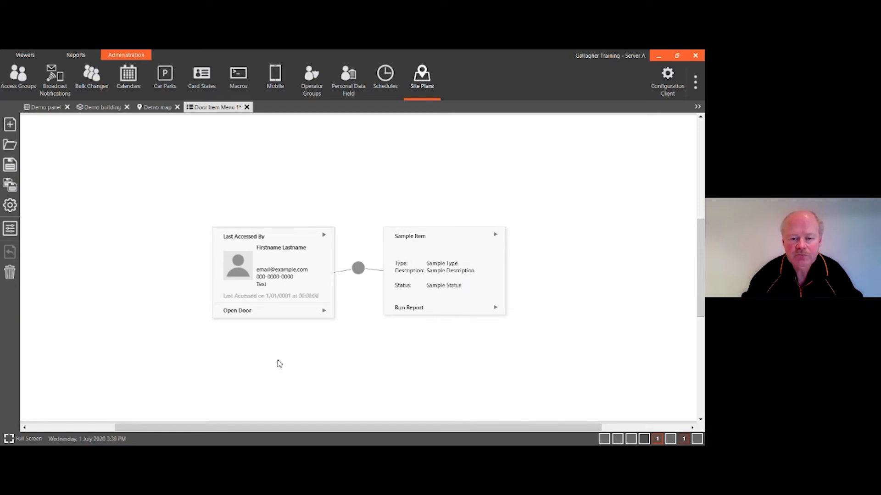
Review the Last Accessed By tile's configuration, including the available Contact 1 fields, and accept it with the existing selections
{"action": "mouse_move", "coordinate": [266, 279]}
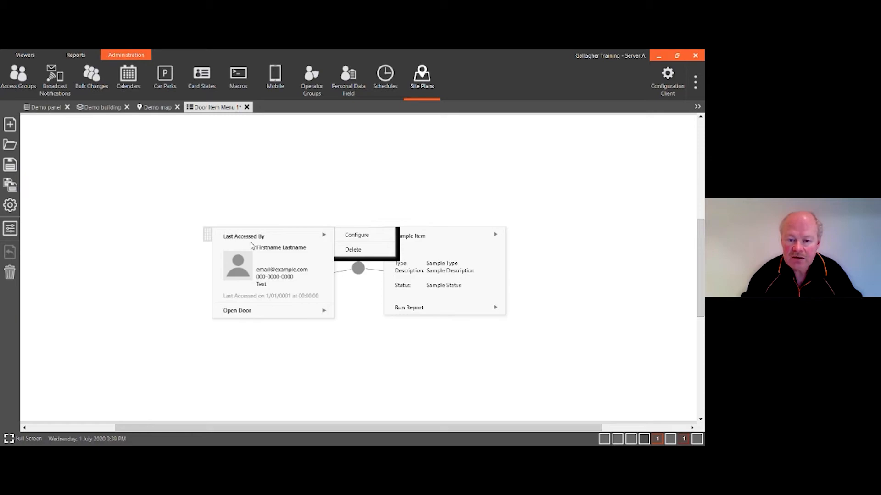
{"action": "left_click", "coordinate": [351, 235]}
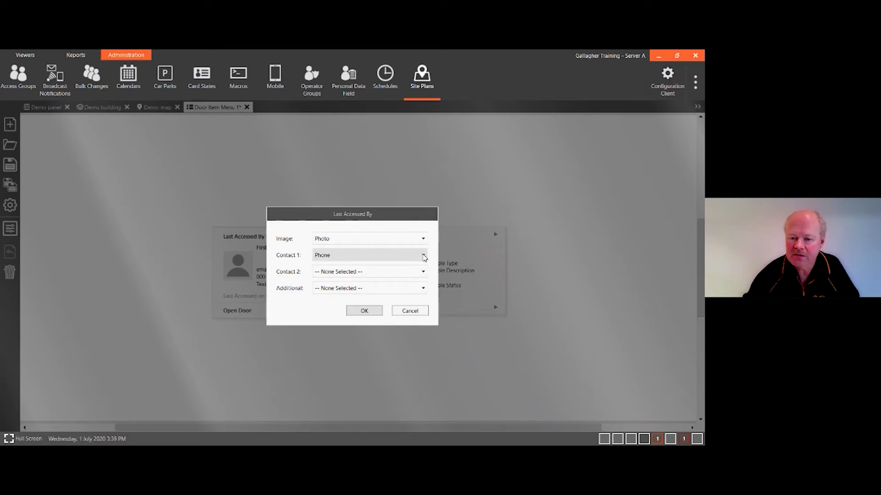
{"action": "left_click", "coordinate": [423, 255]}
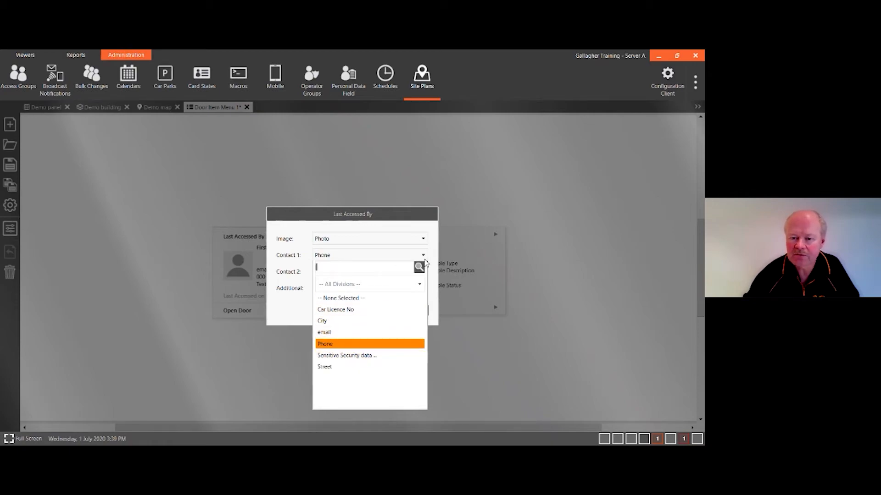
{"action": "left_click", "coordinate": [491, 334]}
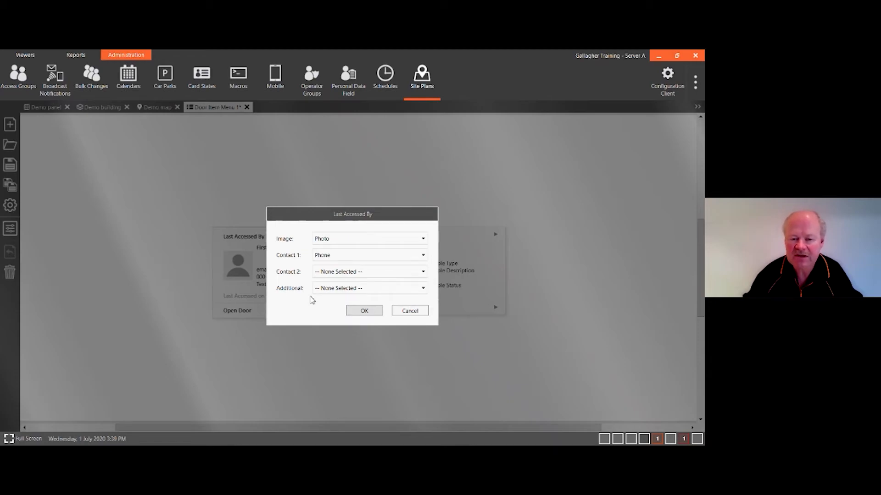
{"action": "left_click", "coordinate": [362, 312]}
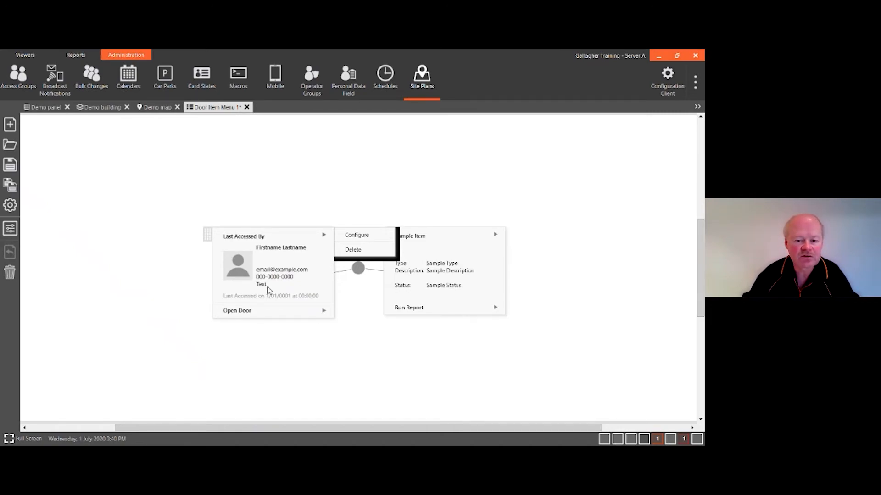
Delete the Open Door and Run Report entries, and attach the Last Accessed By tile above the Sample Item tile
{"action": "mouse_move", "coordinate": [238, 311]}
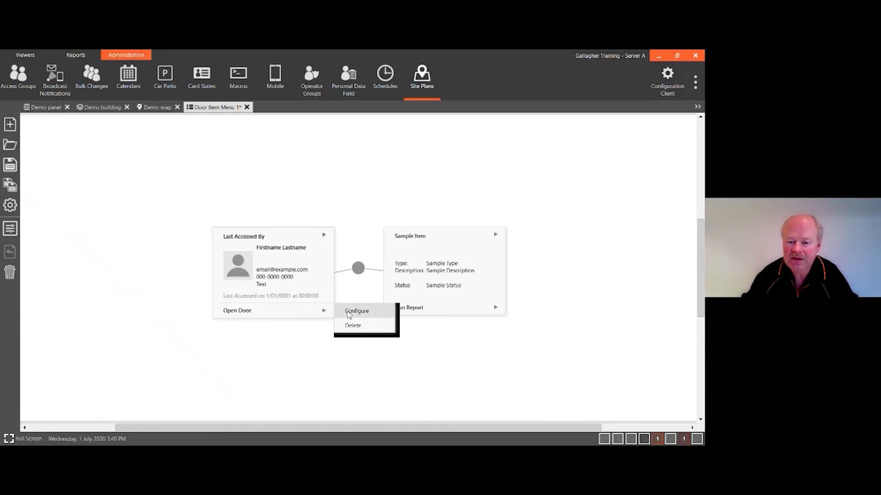
{"action": "left_click", "coordinate": [361, 328]}
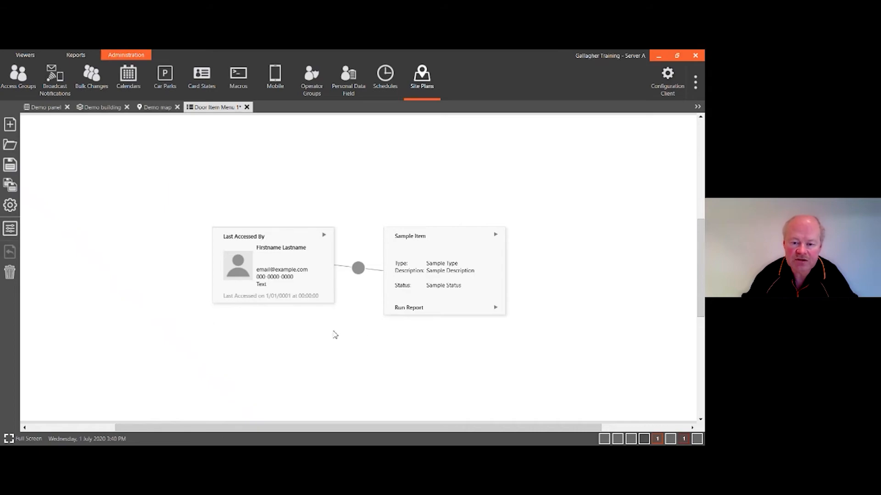
{"action": "mouse_move", "coordinate": [475, 237]}
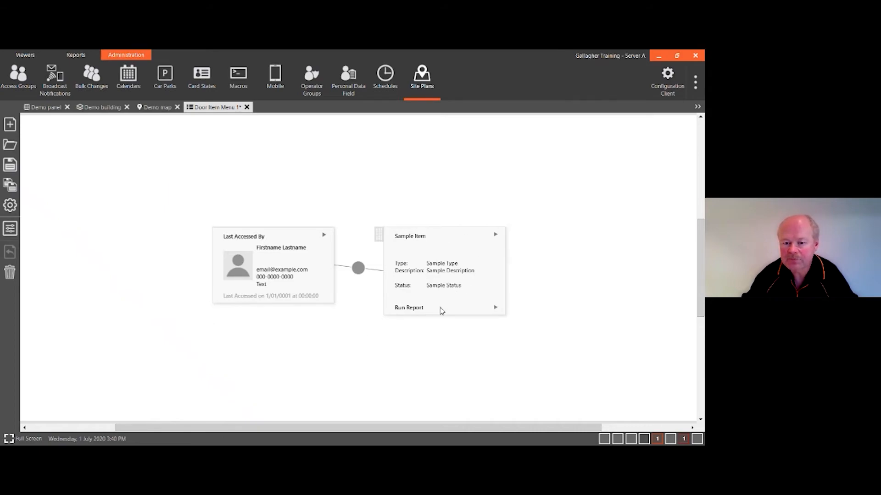
{"action": "mouse_move", "coordinate": [411, 312]}
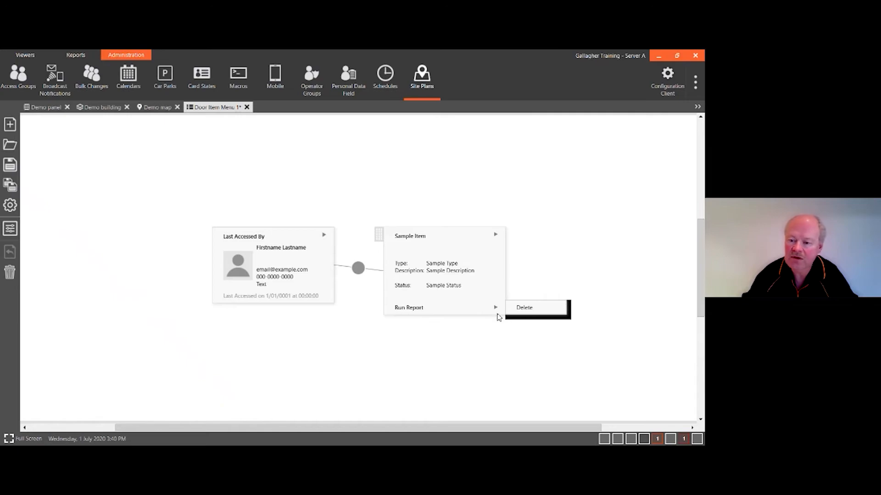
{"action": "left_click", "coordinate": [526, 309]}
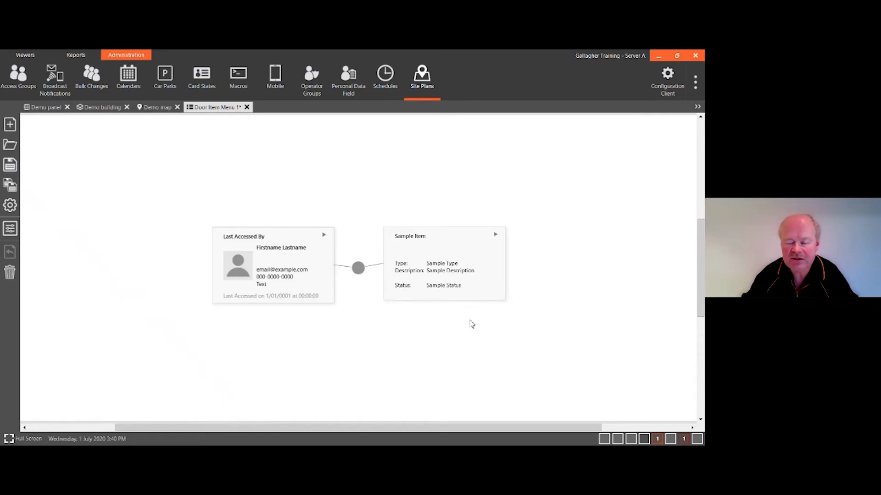
{"action": "mouse_move", "coordinate": [287, 236]}
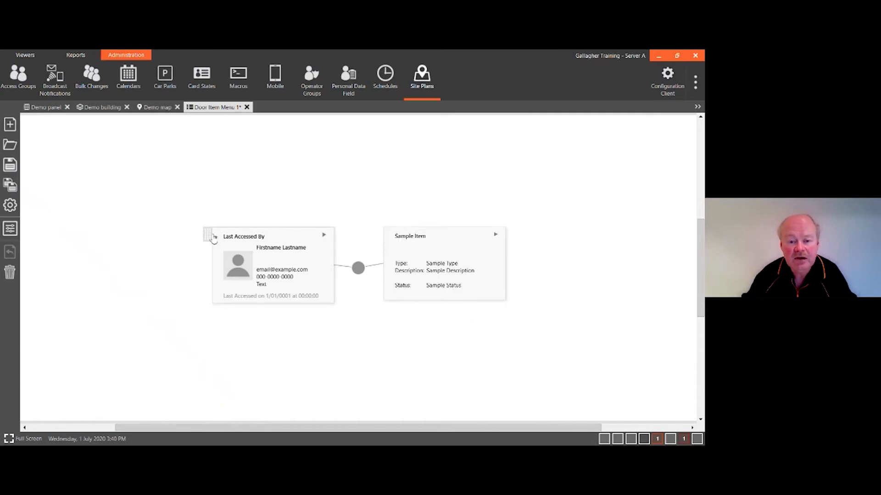
{"action": "left_click_drag", "start_coordinate": [212, 237], "coordinate": [397, 173]}
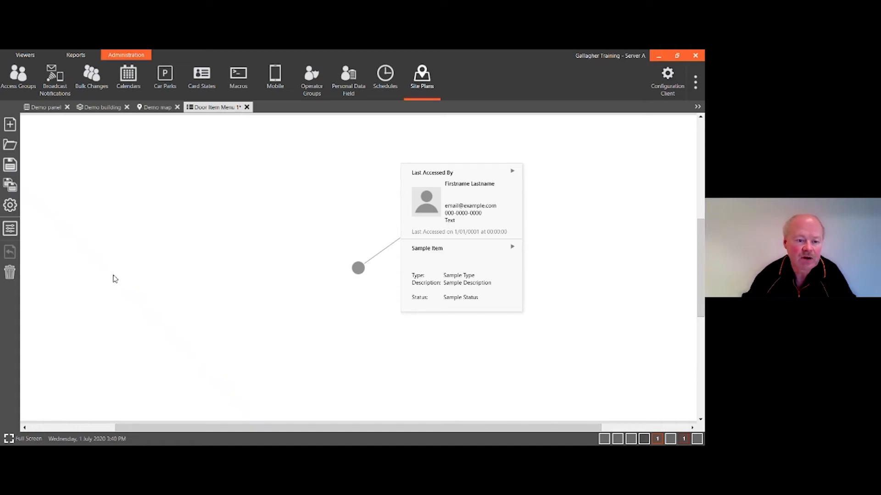
Add an Item Camera tile at the upper left of the door menu with assigned camera number 1 and camera controls displayed
{"action": "left_click", "coordinate": [10, 228]}
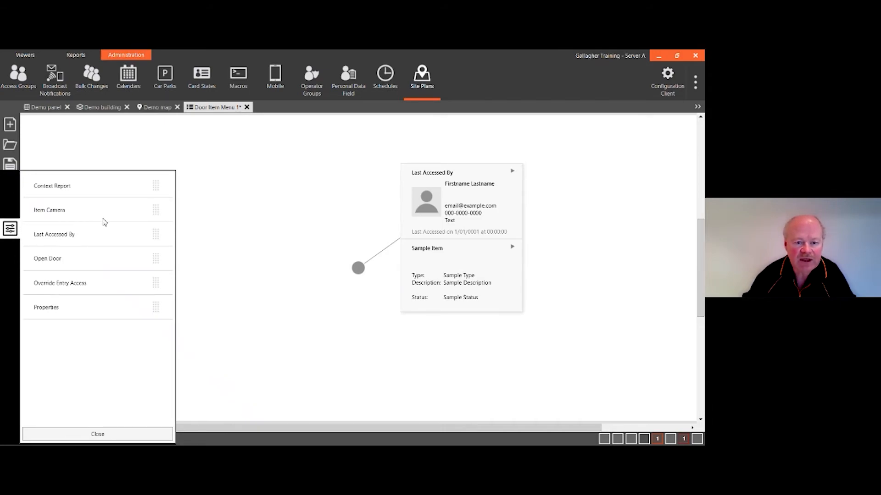
{"action": "left_click_drag", "start_coordinate": [137, 211], "coordinate": [219, 147]}
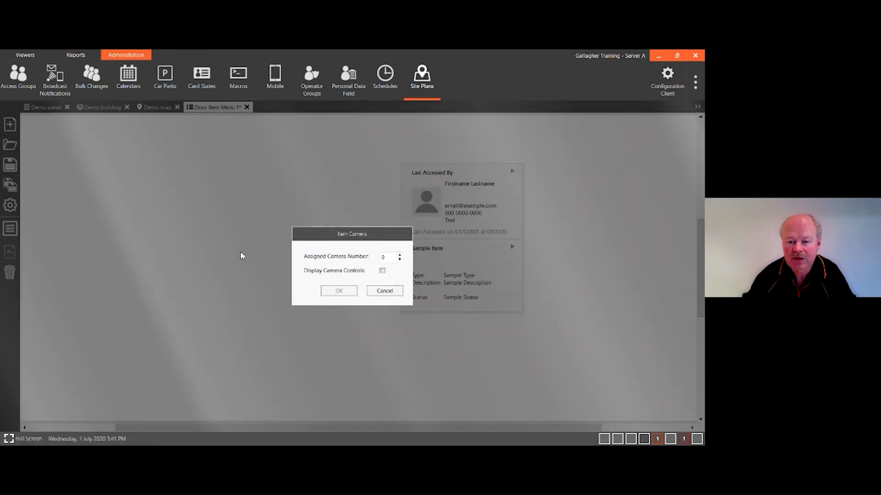
{"action": "left_click", "coordinate": [399, 255]}
{"action": "left_click", "coordinate": [382, 271]}
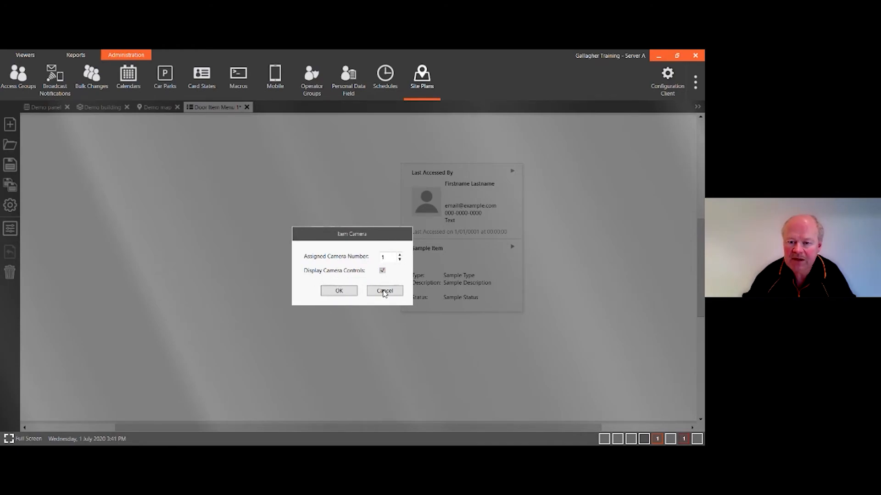
{"action": "left_click", "coordinate": [339, 291]}
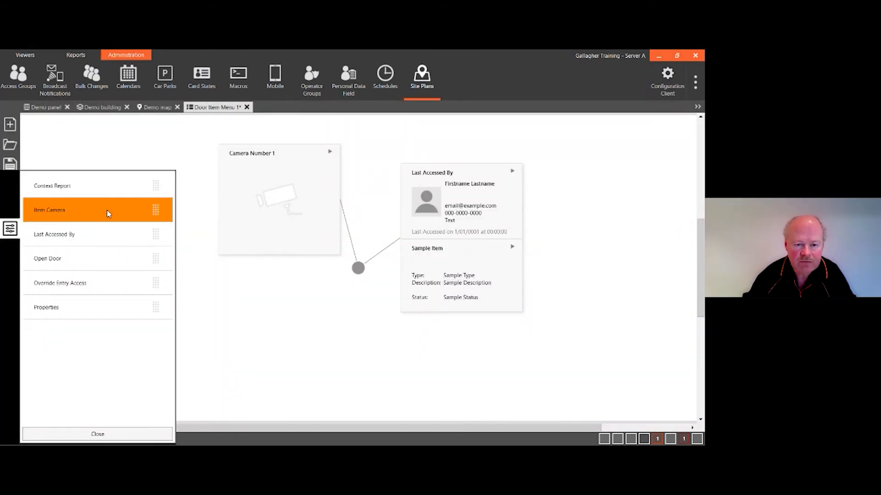
Add a second Item Camera tile below the first with assigned camera number 2 and camera controls displayed, and close the tile list
{"action": "left_click_drag", "start_coordinate": [89, 208], "coordinate": [209, 285]}
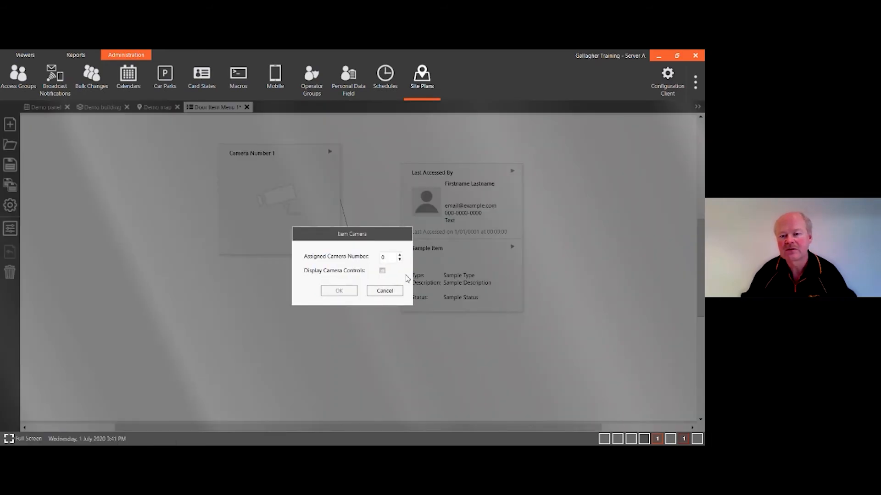
{"action": "left_click", "coordinate": [400, 256]}
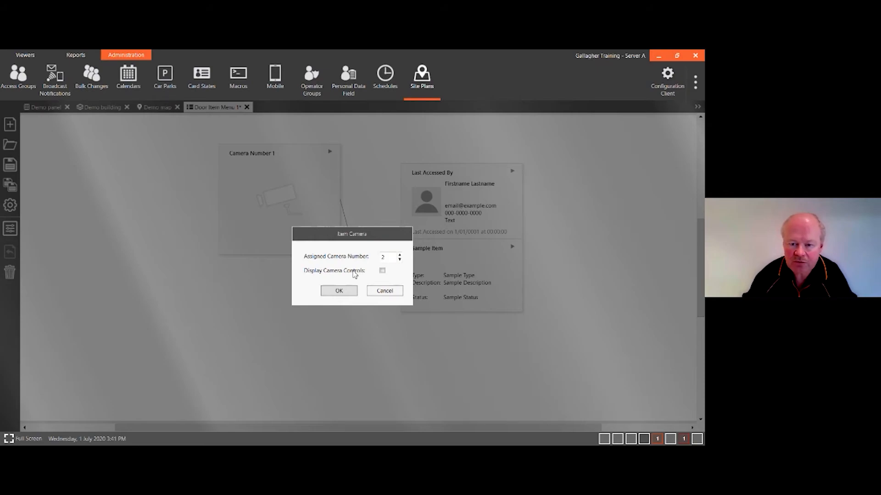
{"action": "left_click", "coordinate": [382, 271]}
{"action": "left_click", "coordinate": [349, 293]}
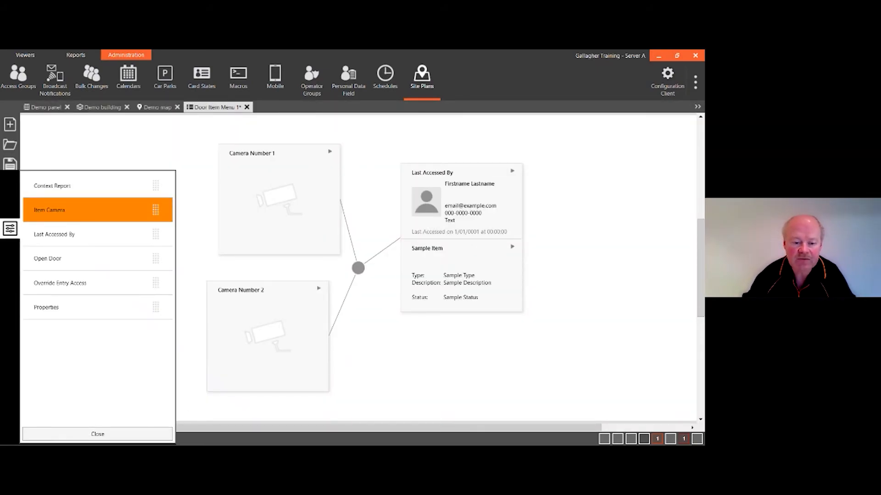
{"action": "left_click", "coordinate": [121, 437]}
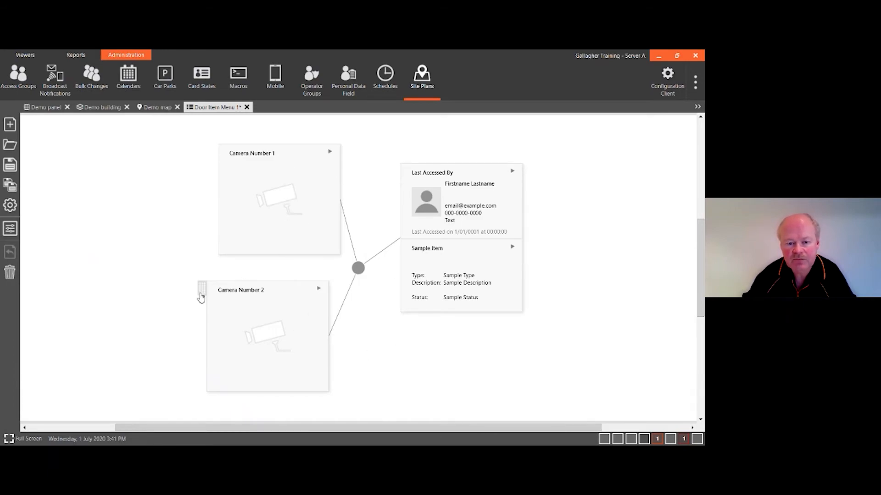
Attach the Camera Number 2 tile beneath the Camera Number 1 tile and shift the pair farther from the door symbol
{"action": "left_click_drag", "start_coordinate": [202, 288], "coordinate": [236, 299]}
{"action": "left_click_drag", "start_coordinate": [212, 151], "coordinate": [185, 162]}
{"action": "mouse_move", "coordinate": [236, 278]}
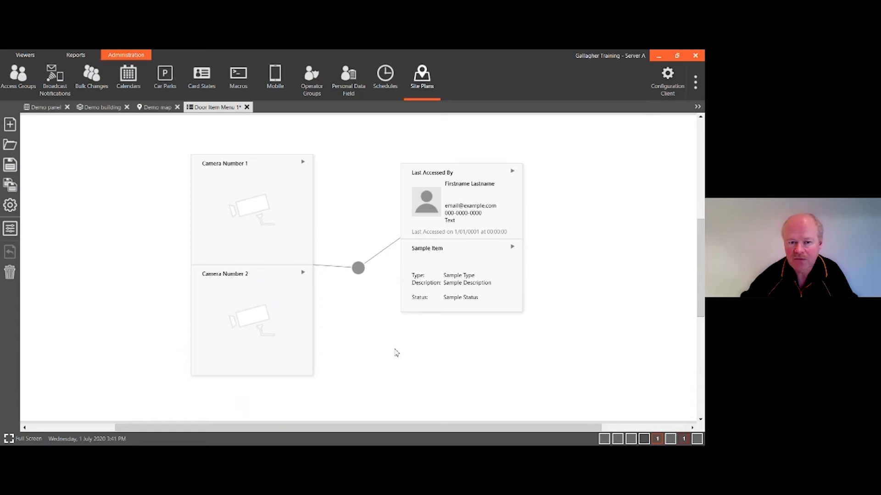
{"action": "mouse_move", "coordinate": [279, 239]}
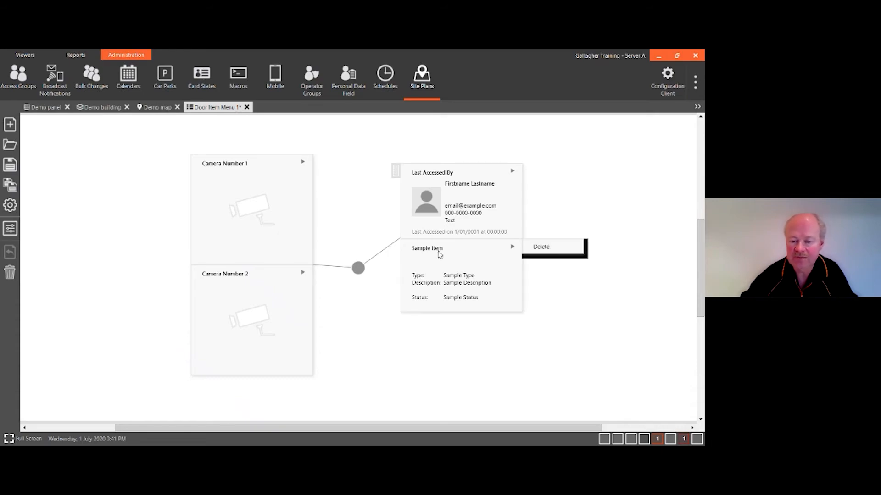
{"action": "mouse_move", "coordinate": [275, 341]}
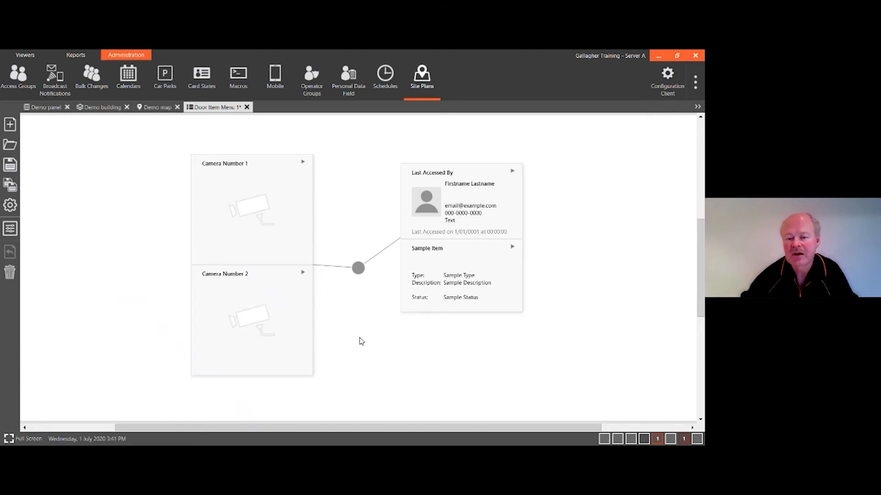
Delete both camera tiles from the door item menu and save the menu
{"action": "mouse_move", "coordinate": [220, 173]}
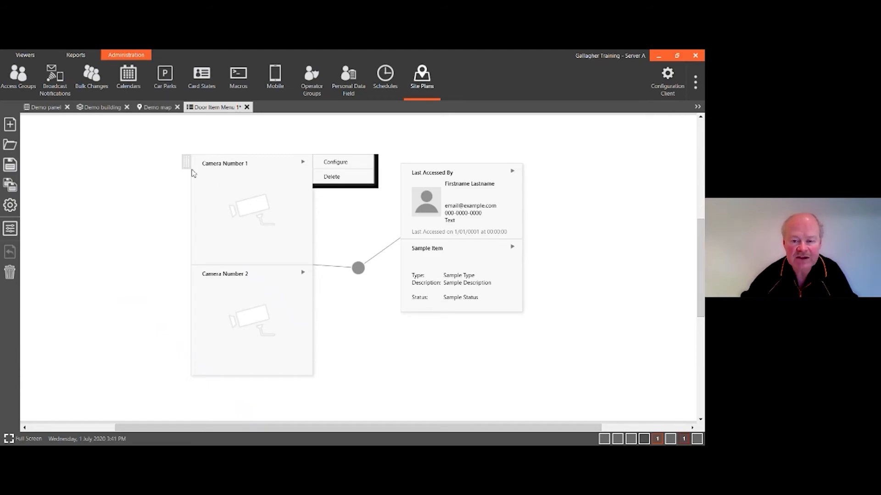
{"action": "left_click", "coordinate": [330, 177]}
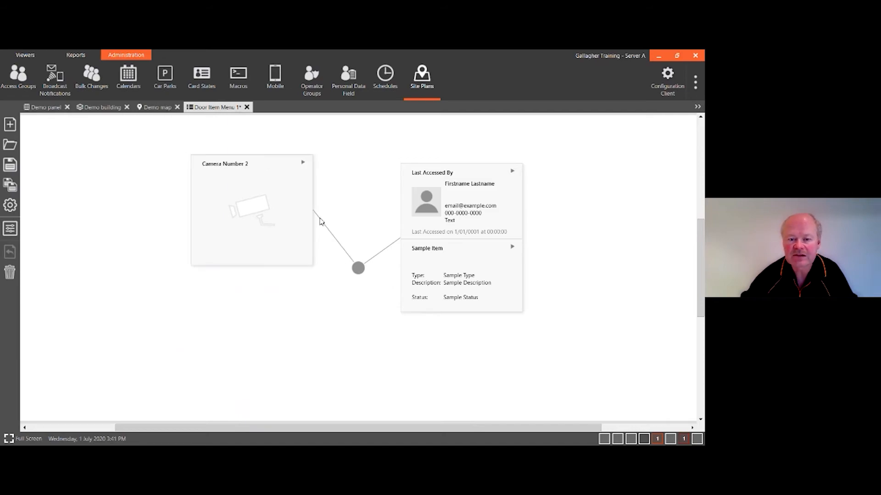
{"action": "left_click", "coordinate": [332, 177]}
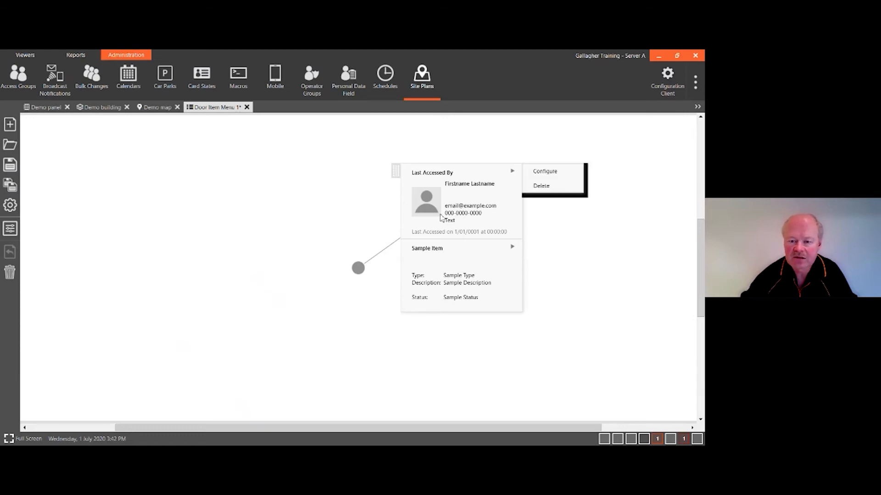
{"action": "mouse_move", "coordinate": [444, 288]}
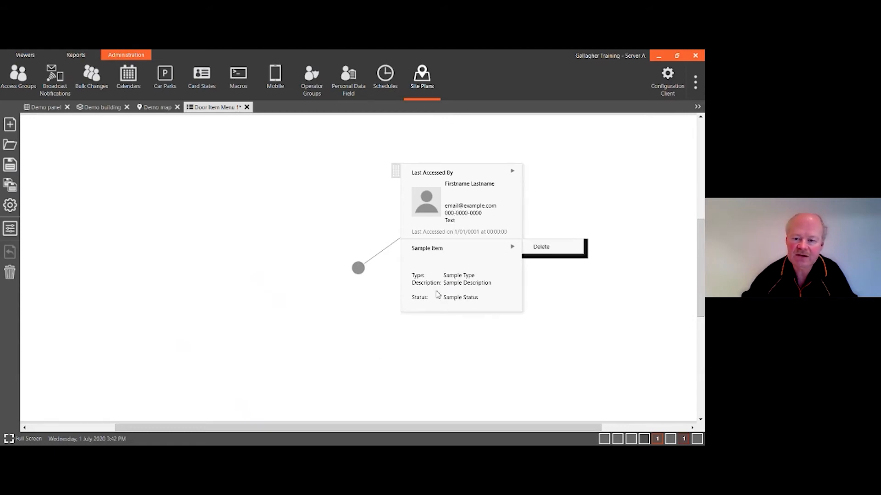
{"action": "left_click", "coordinate": [12, 170]}
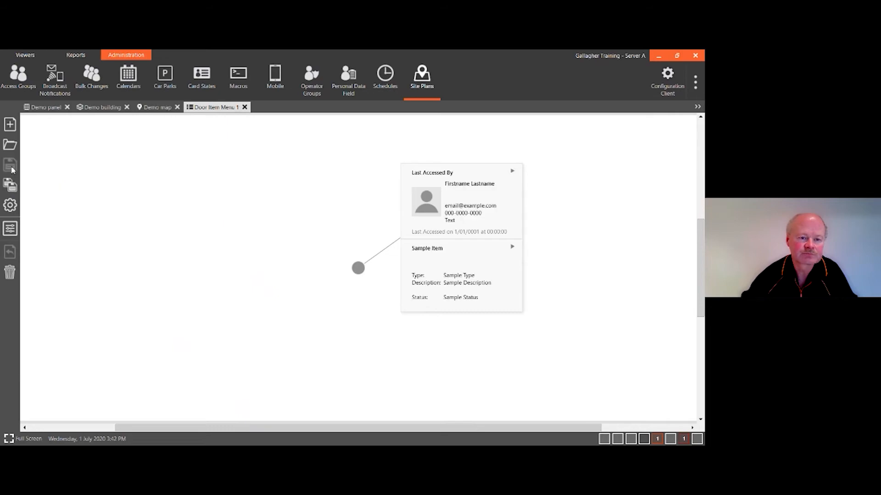
Start a new item menu with item type Door and state Alarm, and proceed to its properties
{"action": "left_click", "coordinate": [10, 127]}
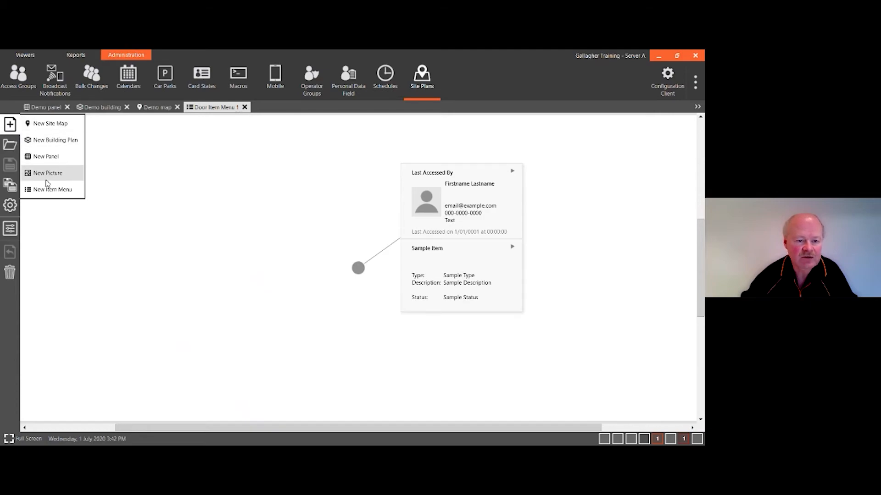
{"action": "left_click", "coordinate": [48, 189]}
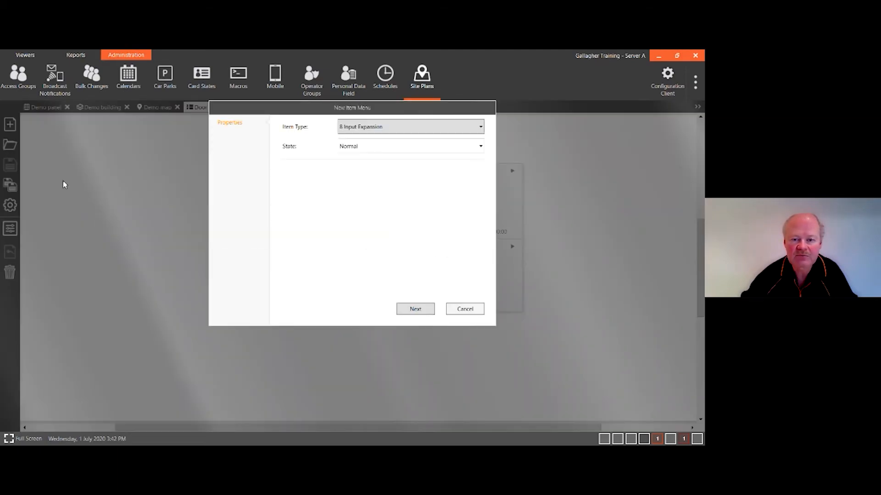
{"action": "left_click", "coordinate": [348, 132]}
{"action": "key", "text": "d"}
{"action": "key", "text": "o"}
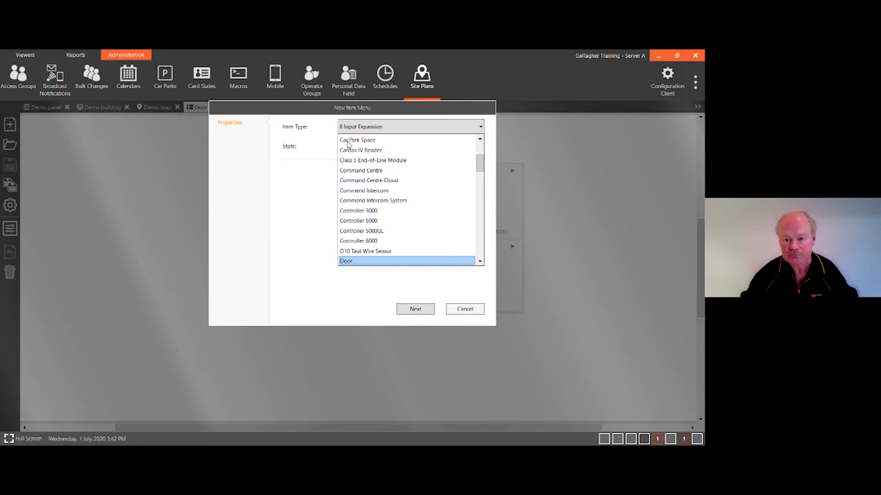
{"action": "left_click", "coordinate": [369, 261]}
{"action": "left_click", "coordinate": [374, 151]}
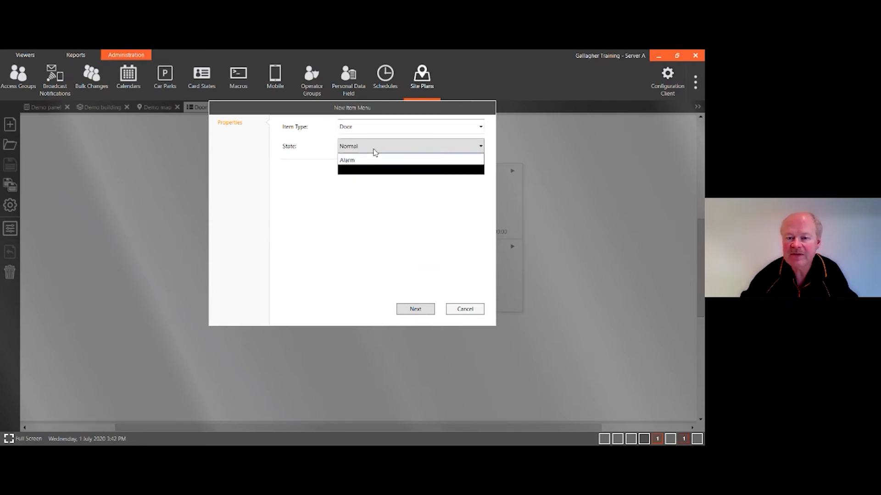
{"action": "left_click", "coordinate": [372, 170]}
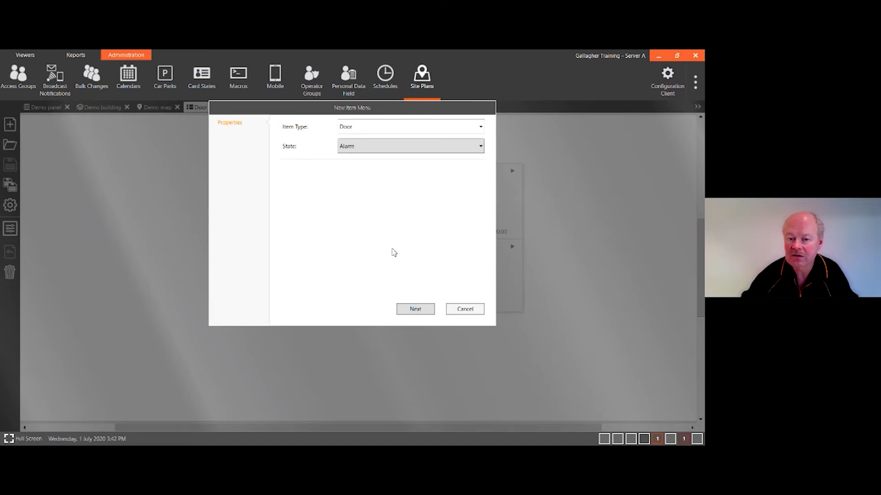
{"action": "left_click", "coordinate": [421, 312]}
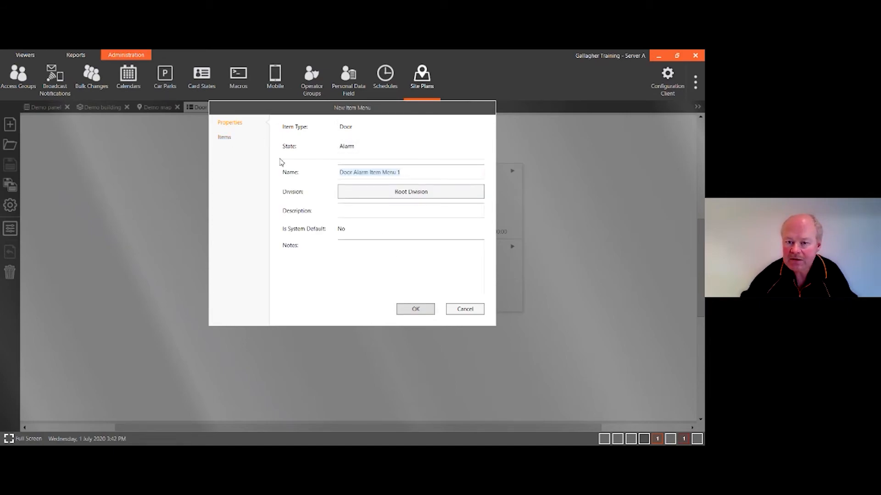
Name the new alarm menu "Stores Door Alarm Item Menu"
{"action": "double_click", "coordinate": [343, 172]}
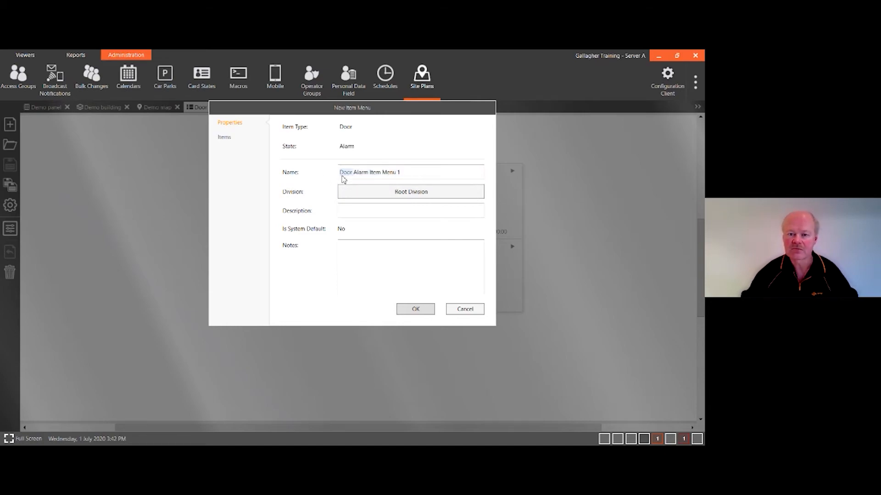
{"action": "left_click", "coordinate": [340, 172]}
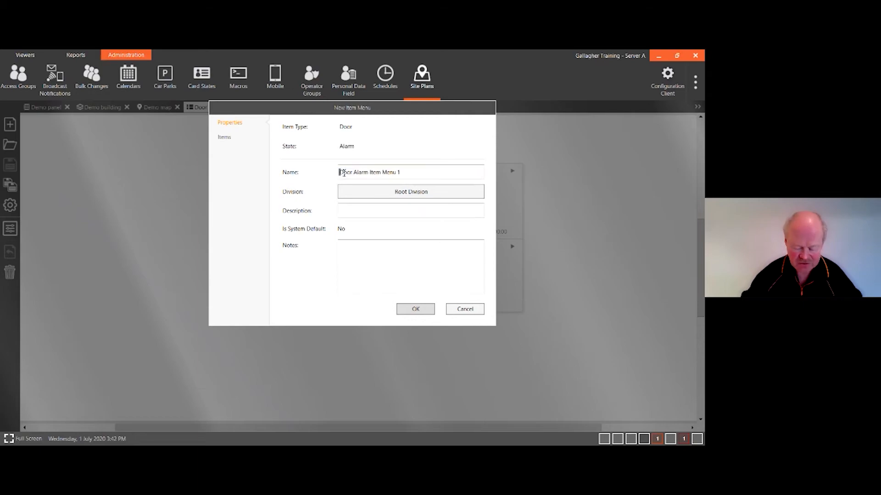
{"action": "type", "text": "Stores"}
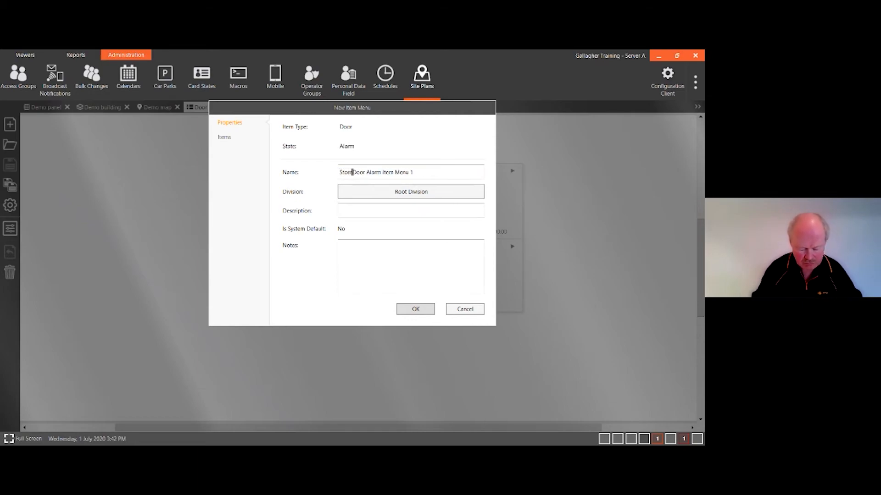
{"action": "left_click", "coordinate": [428, 169]}
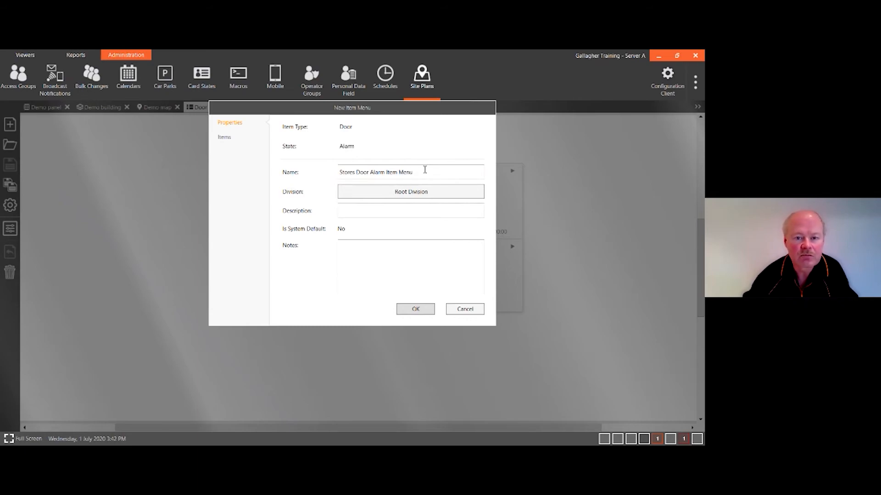
Tick Stores Door in the unassociated items and accept the new item menu
{"action": "left_click", "coordinate": [225, 138]}
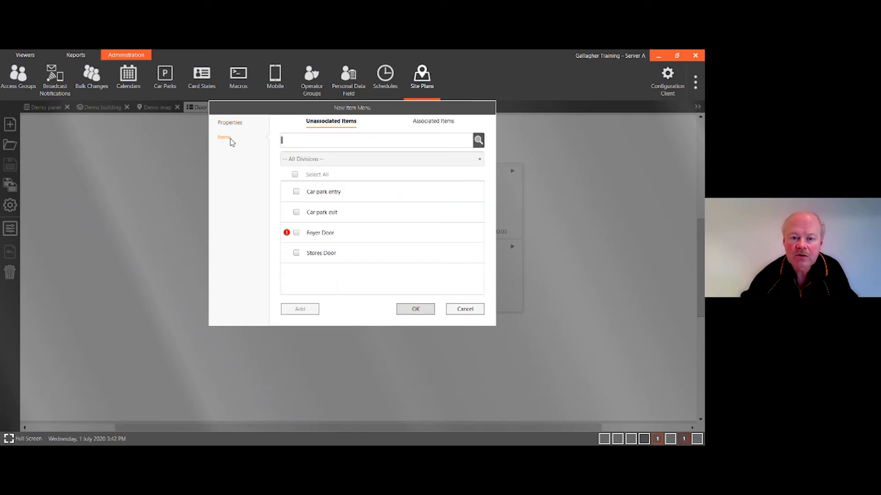
{"action": "left_click", "coordinate": [296, 253]}
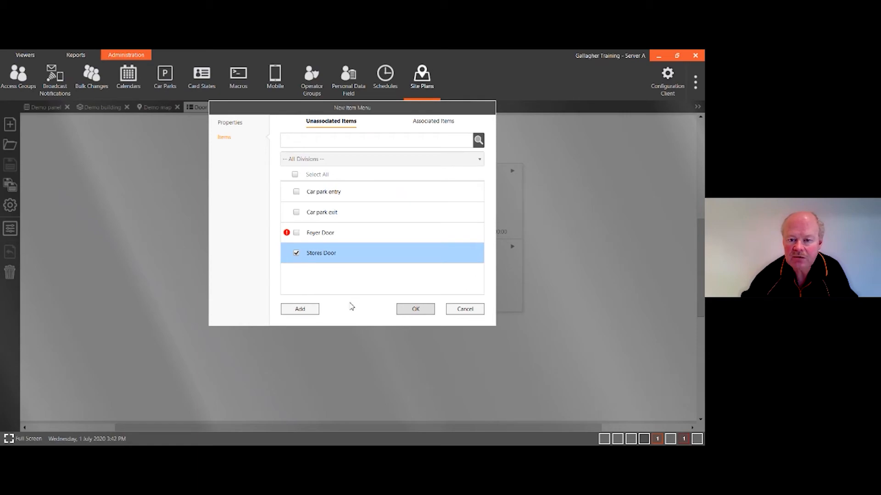
{"action": "left_click", "coordinate": [409, 309]}
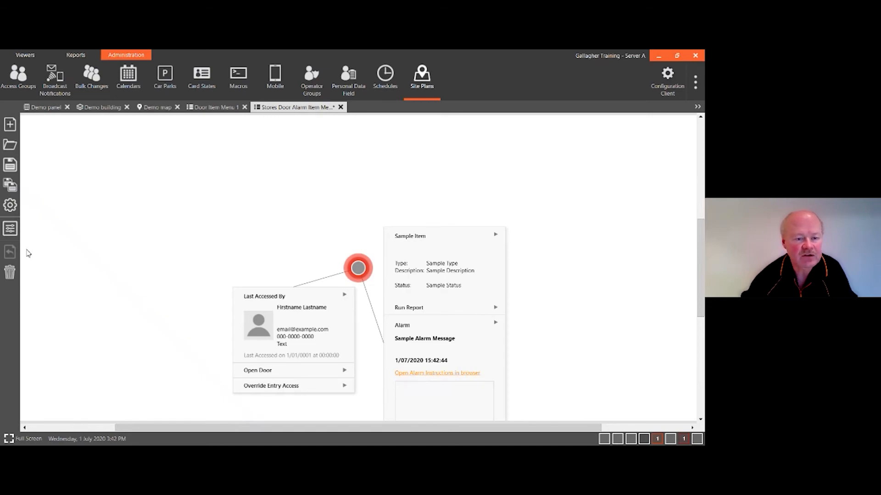
Reopen the alarm menu's configuration, add Stores Door to its associated items, check the association and accept it
{"action": "left_click", "coordinate": [9, 205]}
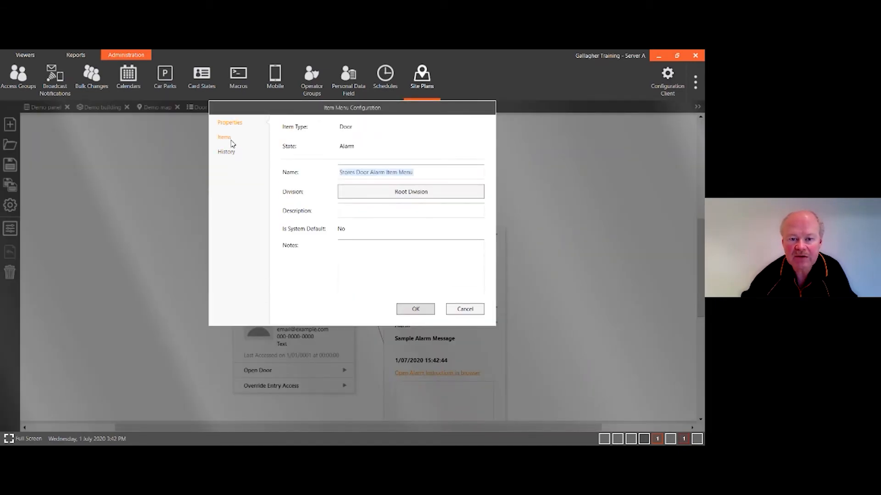
{"action": "left_click", "coordinate": [231, 138]}
{"action": "left_click", "coordinate": [298, 255]}
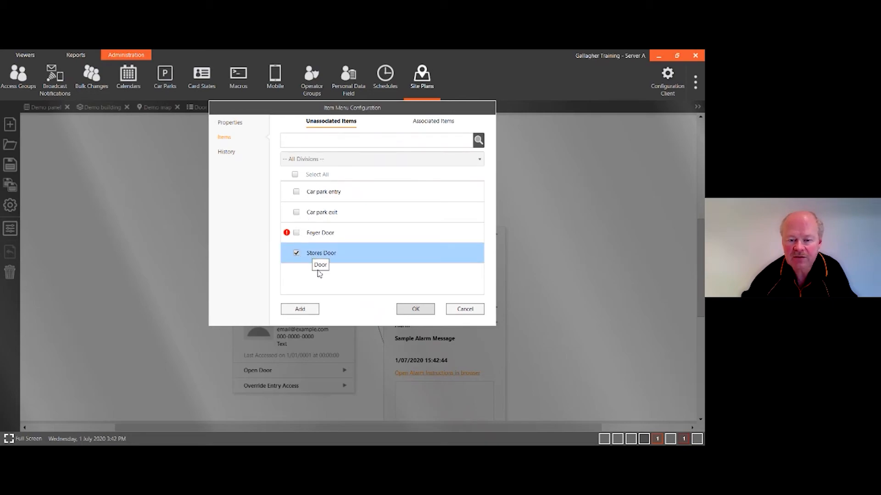
{"action": "left_click", "coordinate": [312, 312]}
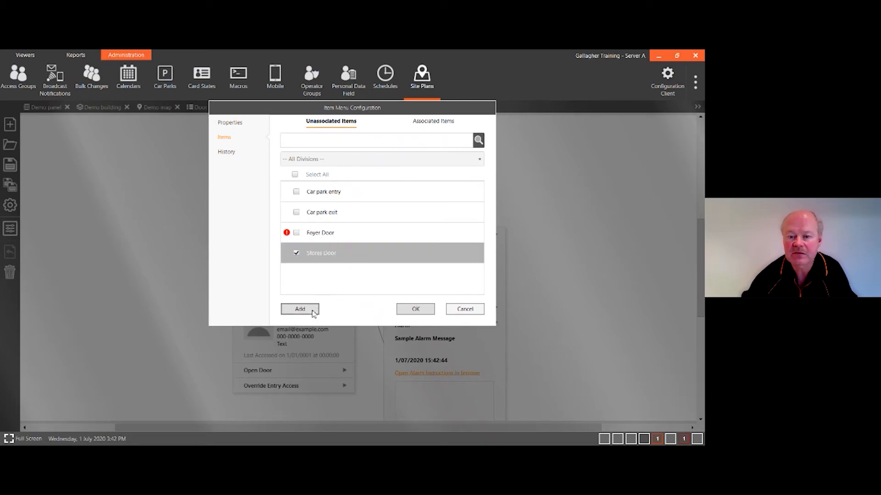
{"action": "left_click", "coordinate": [413, 123]}
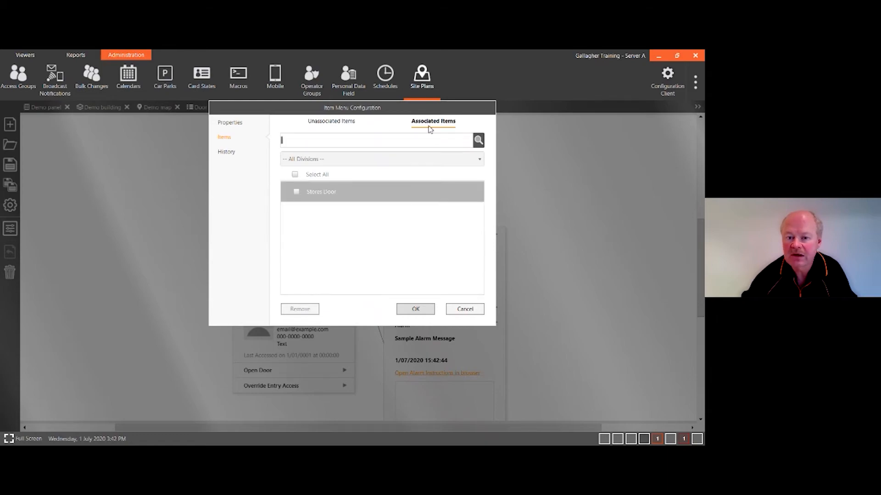
{"action": "left_click", "coordinate": [413, 310]}
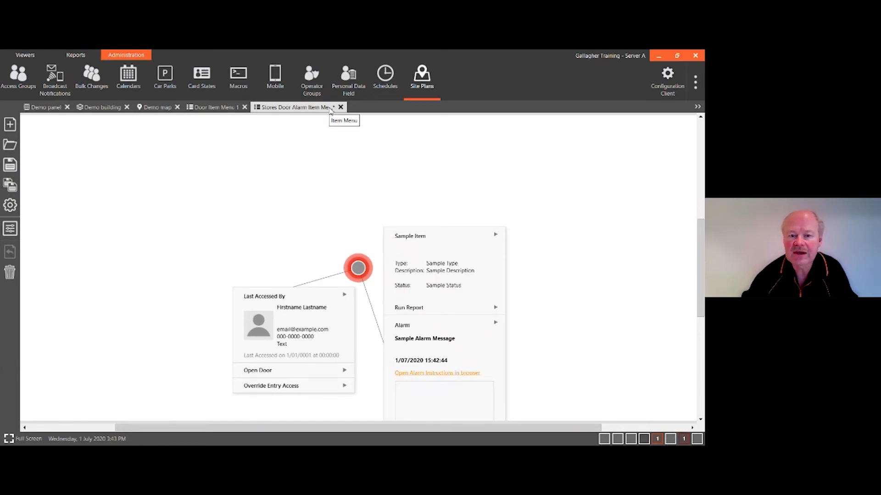
Rename the normal-state menu Door Item Menu 1 as "Stores Door Item Menu" and save it
{"action": "left_click", "coordinate": [221, 107]}
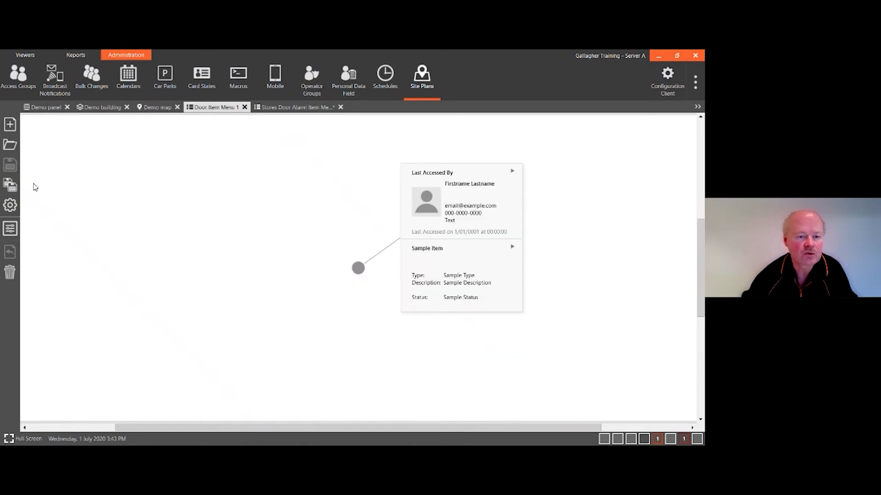
{"action": "left_click", "coordinate": [10, 205]}
{"action": "left_click", "coordinate": [340, 172]}
{"action": "type", "text": "Stores Door Item Menu"}
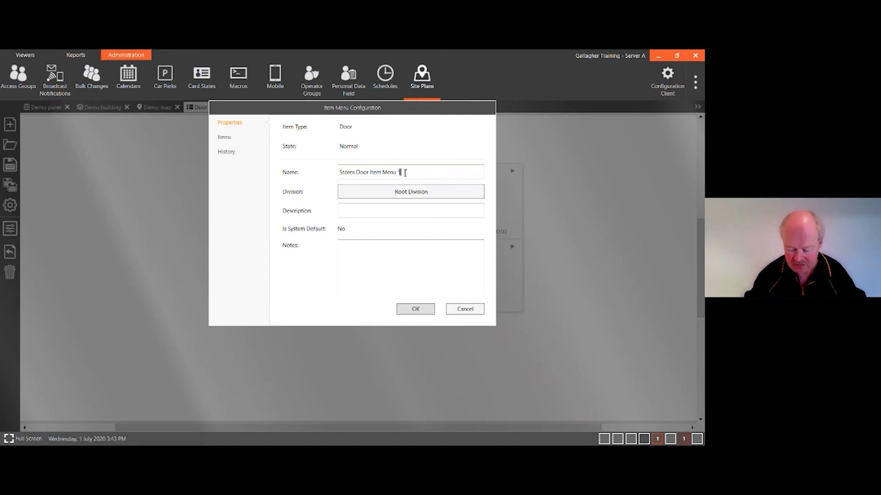
{"action": "left_click", "coordinate": [416, 309]}
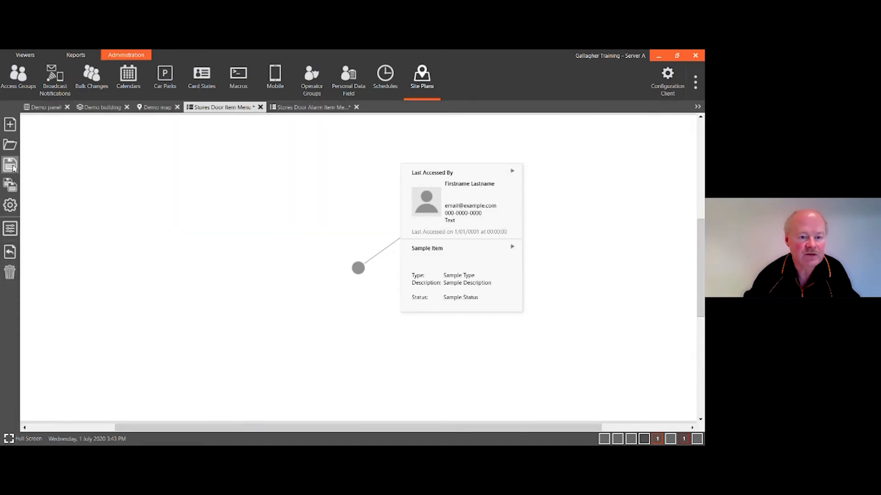
{"action": "left_click", "coordinate": [9, 165]}
Switch to the Stores Door Alarm Item Menu and move its Last Accessed By tile group up beside the alarm symbol
{"action": "left_click", "coordinate": [298, 108]}
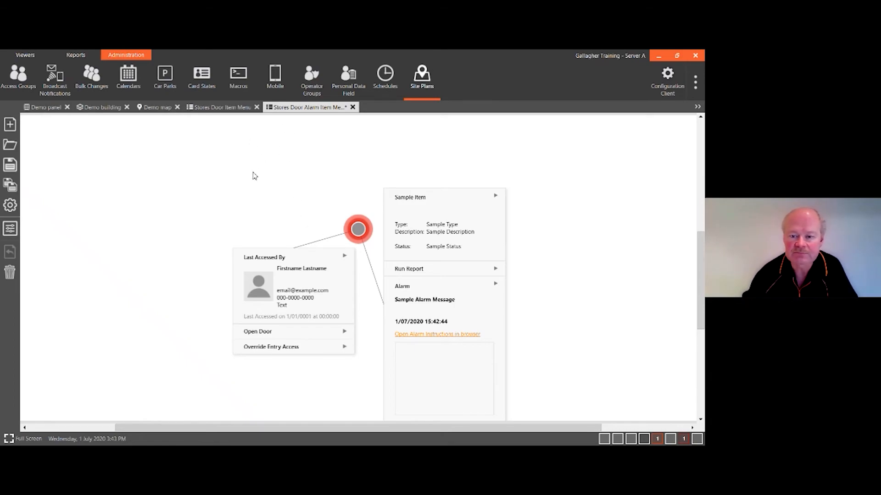
{"action": "right_click", "coordinate": [288, 258]}
{"action": "left_click_drag", "start_coordinate": [228, 255], "coordinate": [206, 206]}
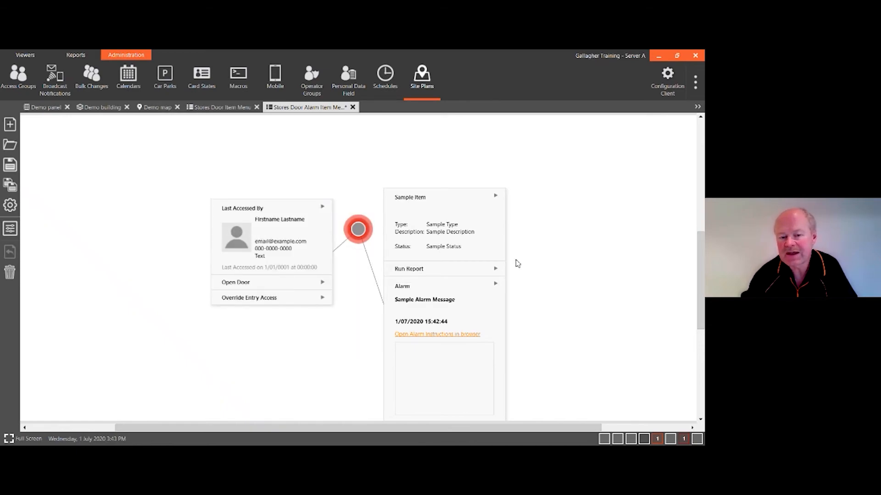
Review the alarm menu's Last Accessed By configuration and accept it with the existing selections
{"action": "mouse_move", "coordinate": [260, 269]}
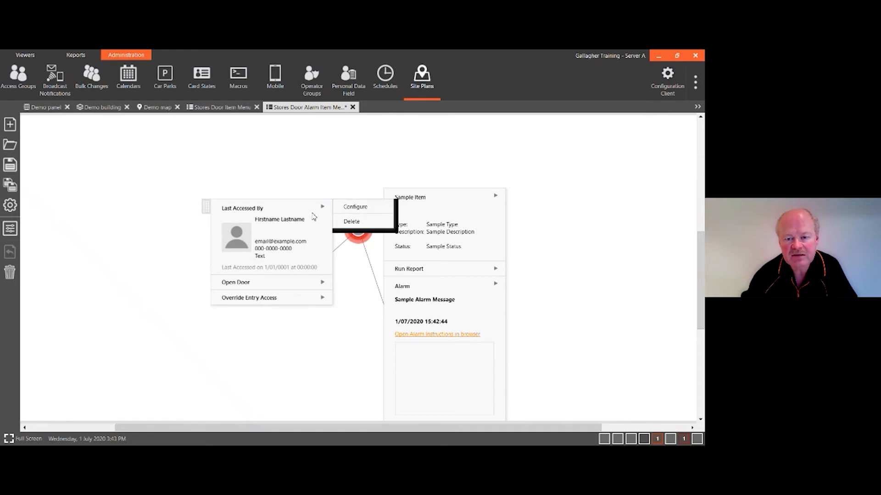
{"action": "left_click", "coordinate": [355, 207]}
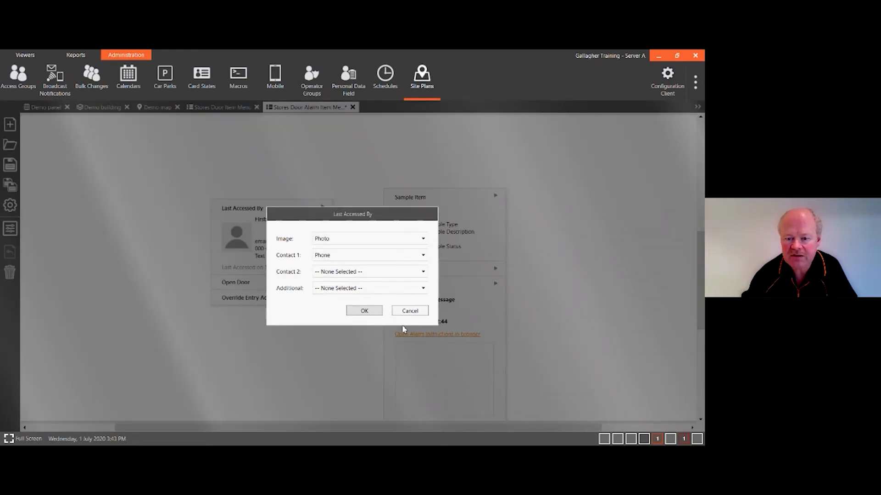
{"action": "left_click", "coordinate": [372, 311]}
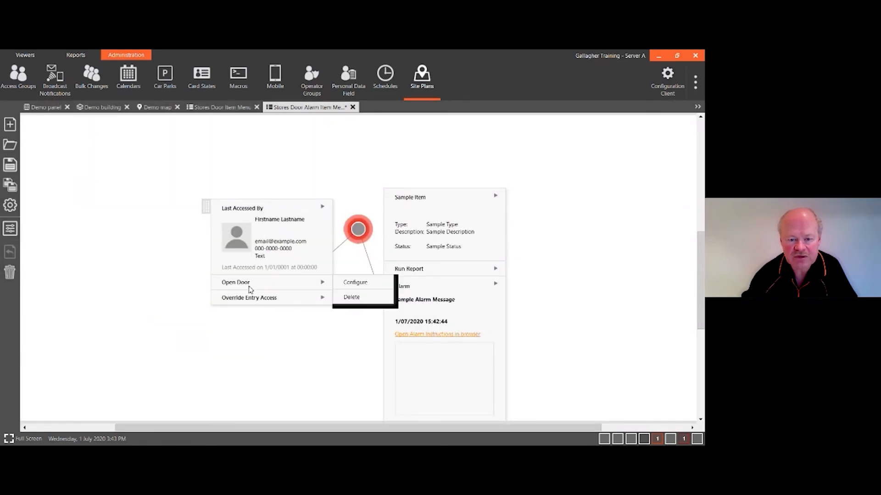
Move the Last Accessed By tile group higher and farther from the alarm symbol, giving its entries' options more room
{"action": "mouse_move", "coordinate": [312, 292]}
{"action": "left_click_drag", "start_coordinate": [206, 208], "coordinate": [191, 165]}
{"action": "mouse_move", "coordinate": [223, 258]}
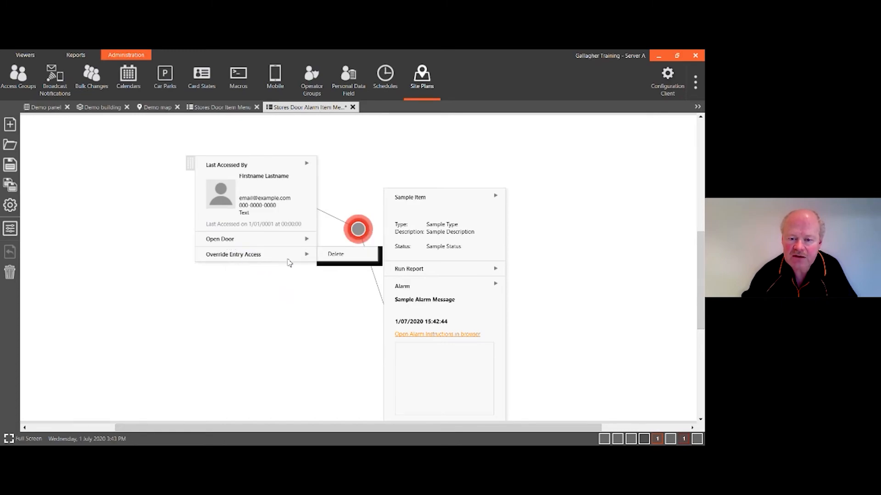
Move the Last Accessed By tile group down beside the alarm symbol and the Sample Item tile group higher up
{"action": "mouse_move", "coordinate": [308, 244]}
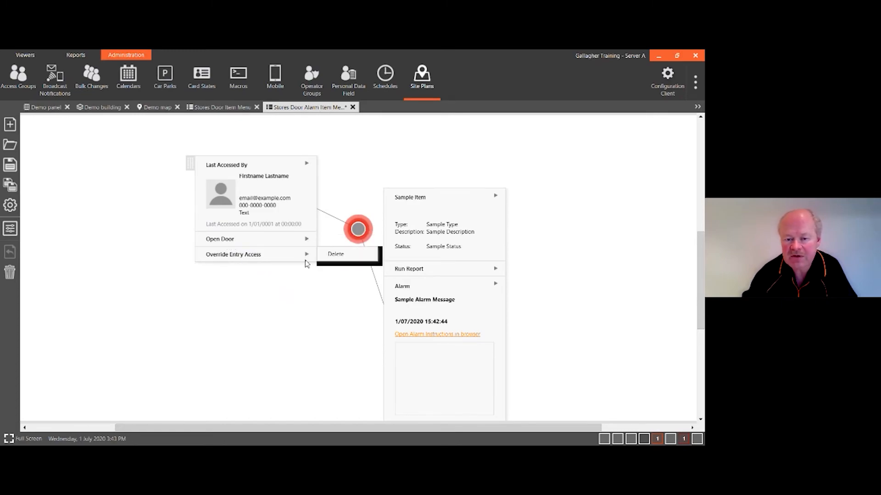
{"action": "mouse_move", "coordinate": [301, 260]}
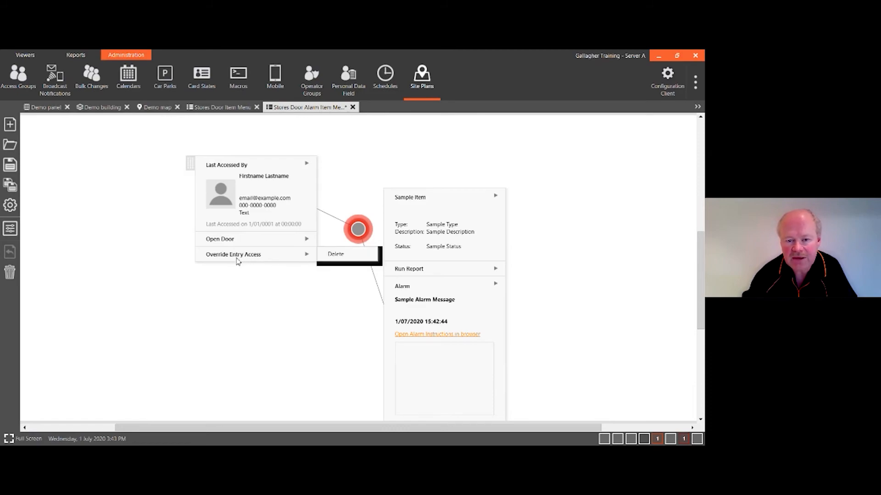
{"action": "mouse_move", "coordinate": [198, 177]}
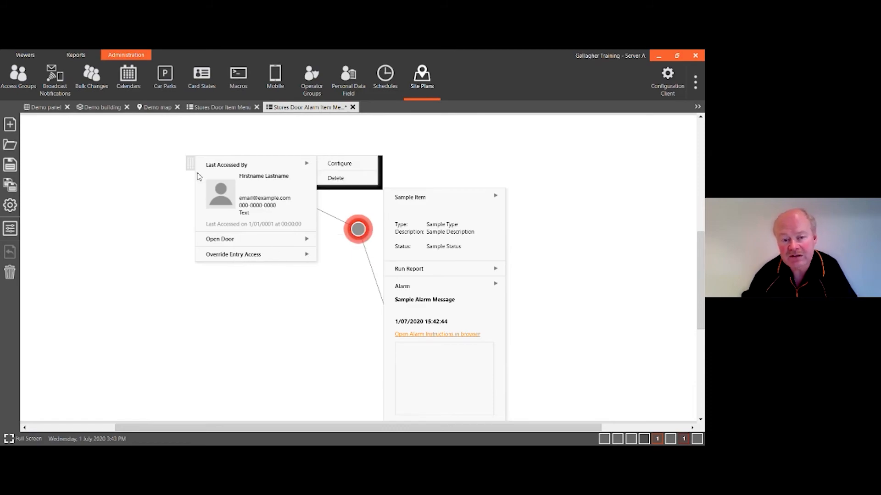
{"action": "left_click_drag", "start_coordinate": [190, 163], "coordinate": [188, 197]}
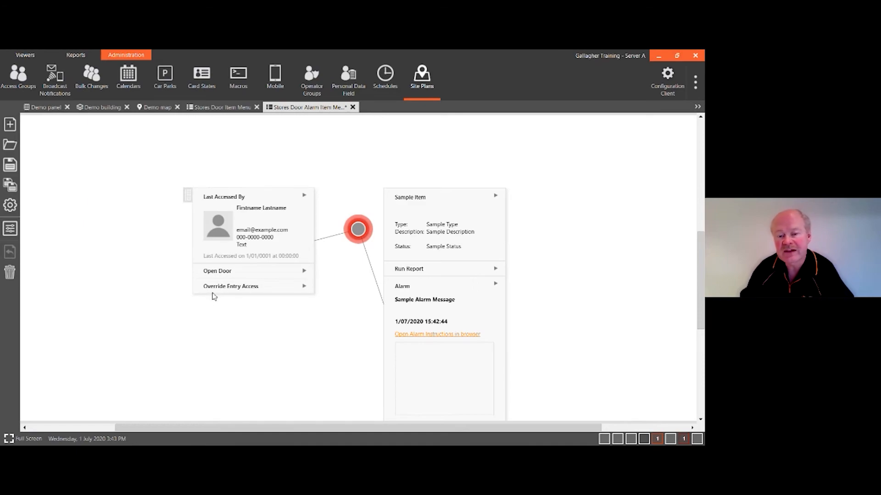
{"action": "mouse_move", "coordinate": [425, 195]}
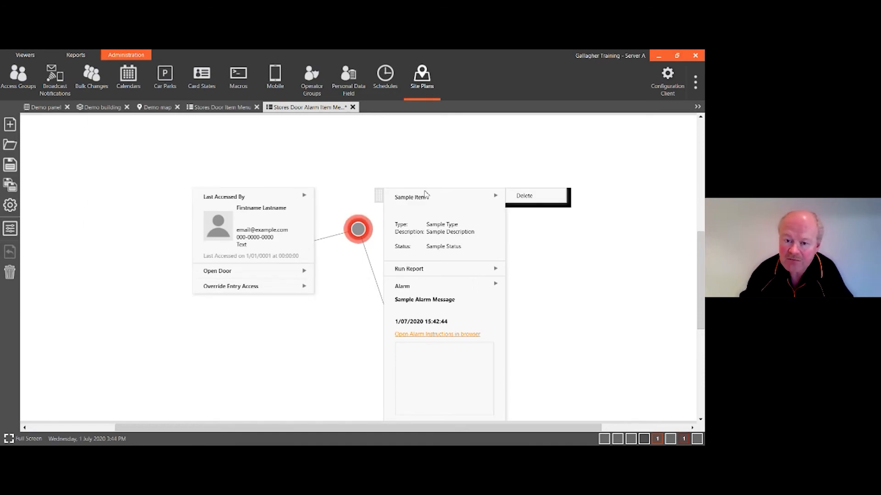
{"action": "left_click_drag", "start_coordinate": [379, 194], "coordinate": [387, 161]}
Delete the Run Report entry from the alarm menu and accept the Alarm tile's configuration with Show Alarm Instructions enabled
{"action": "mouse_move", "coordinate": [426, 239]}
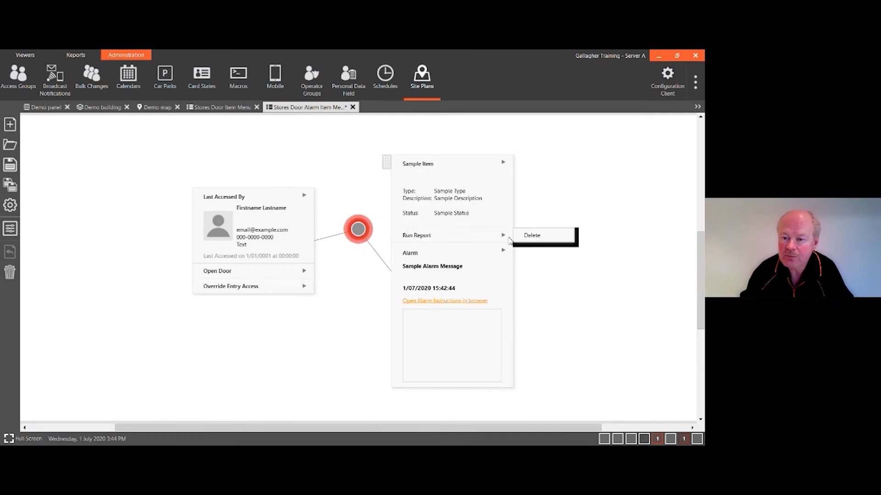
{"action": "left_click", "coordinate": [523, 239]}
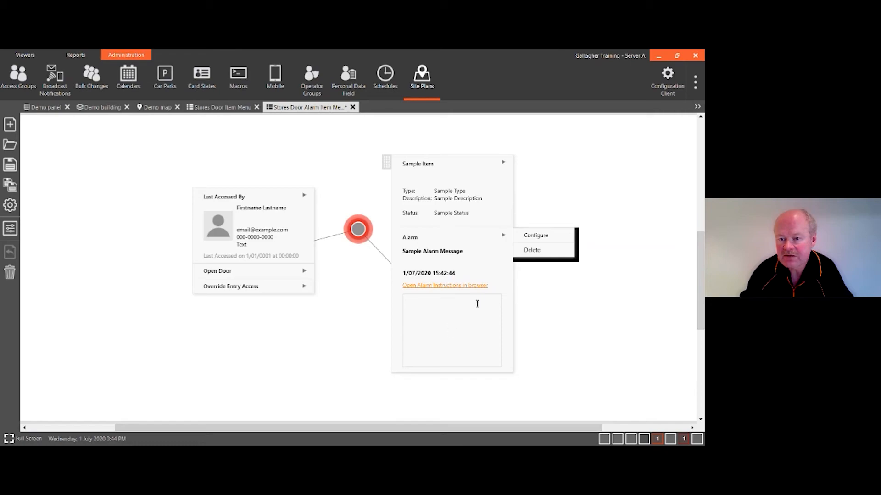
{"action": "left_click", "coordinate": [535, 235]}
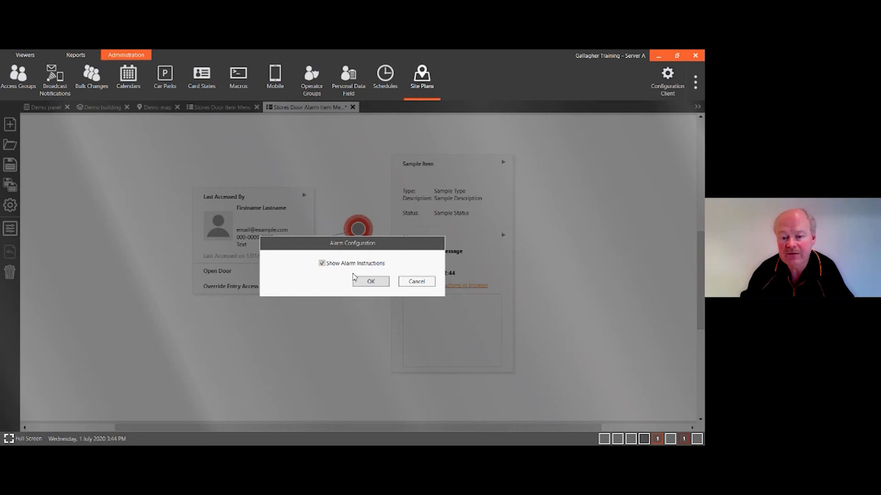
{"action": "left_click", "coordinate": [370, 281]}
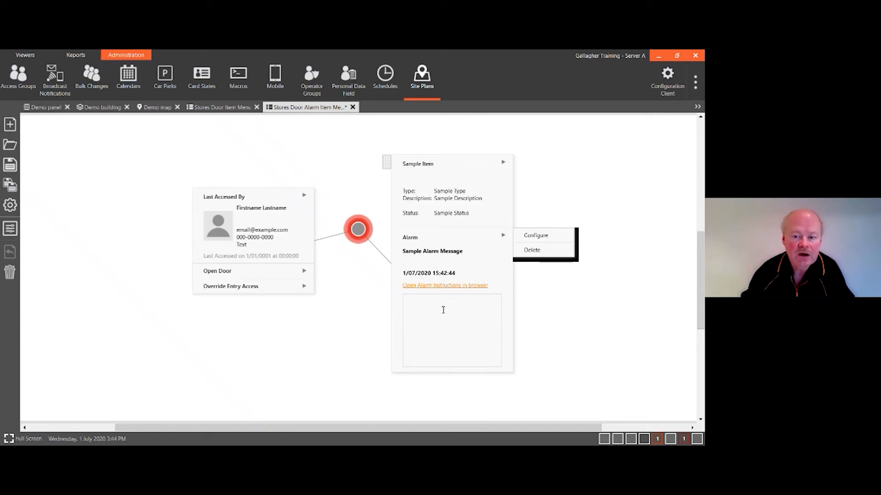
Join the Last Accessed By and Sample Item groups into one stack with Last Accessed By first, and save the alarm menu
{"action": "left_click_drag", "start_coordinate": [191, 195], "coordinate": [194, 149]}
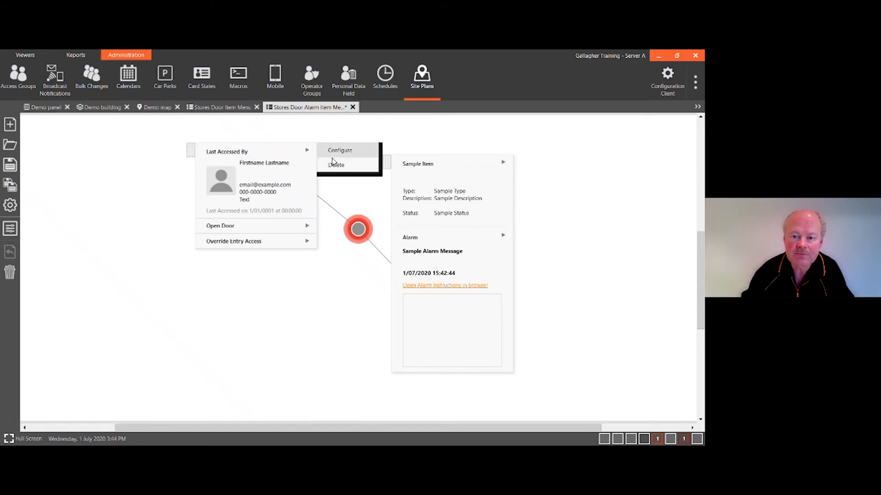
{"action": "left_click_drag", "start_coordinate": [387, 165], "coordinate": [393, 126]}
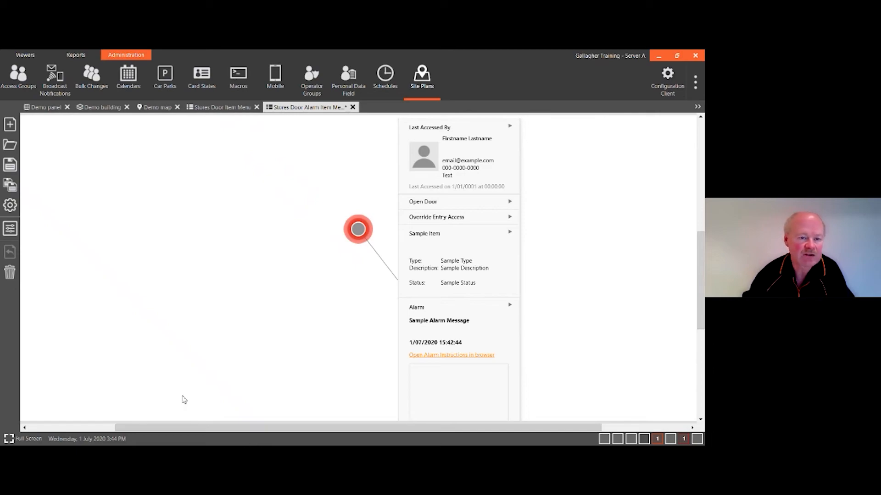
{"action": "left_click", "coordinate": [10, 165]}
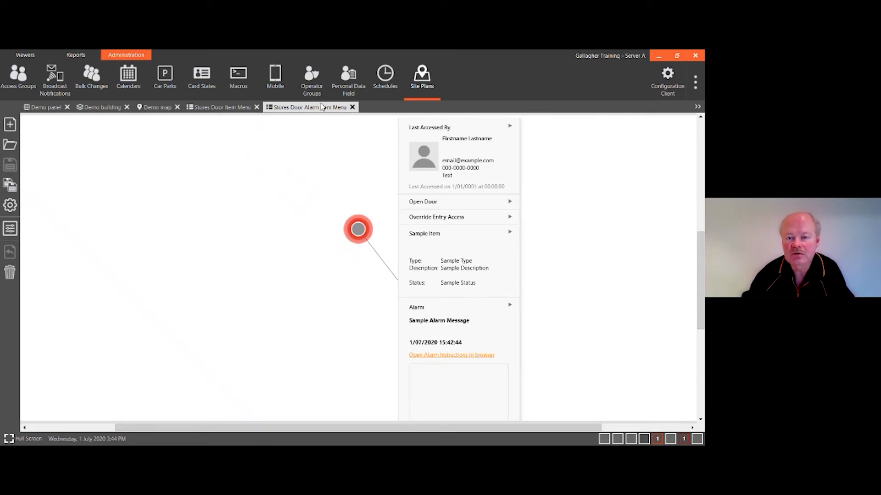
Start a new item menu with item type Access Zone and state Normal
{"action": "left_click", "coordinate": [9, 124]}
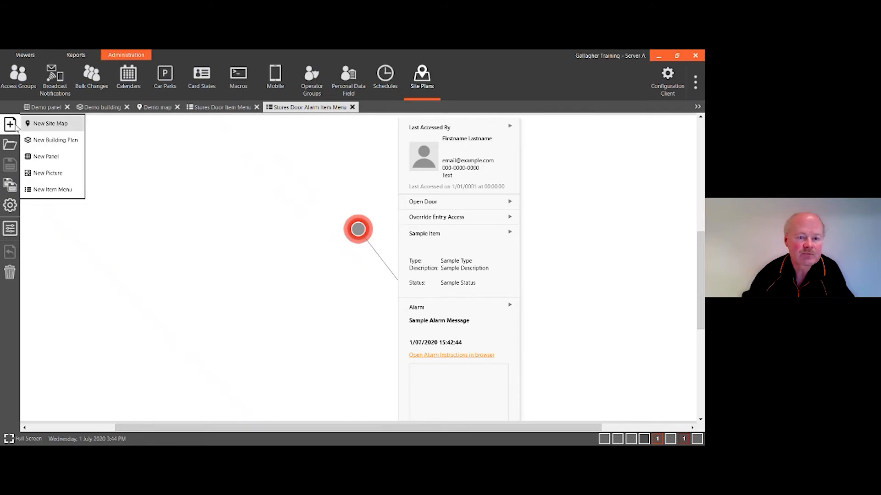
{"action": "left_click", "coordinate": [46, 190]}
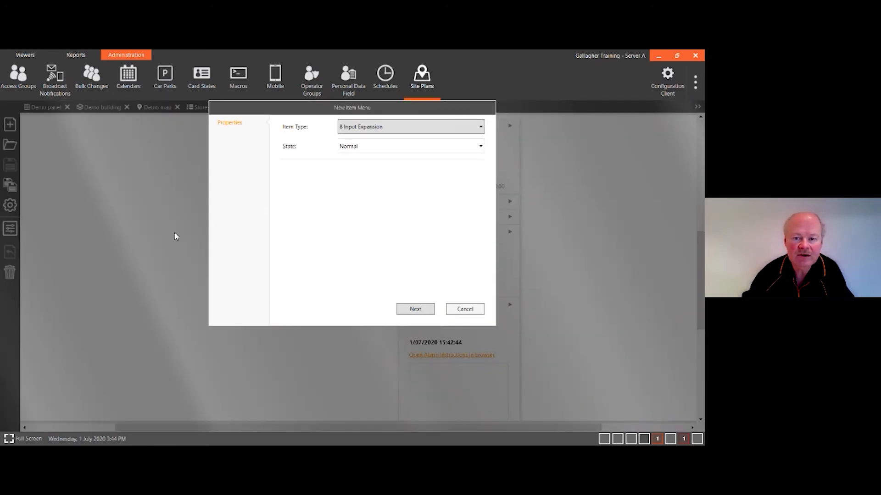
{"action": "left_click", "coordinate": [375, 130]}
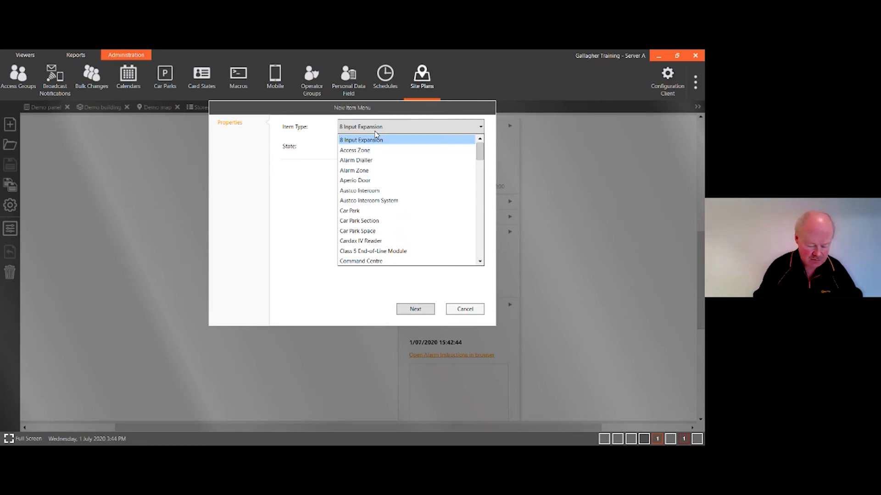
{"action": "key", "text": "Down"}
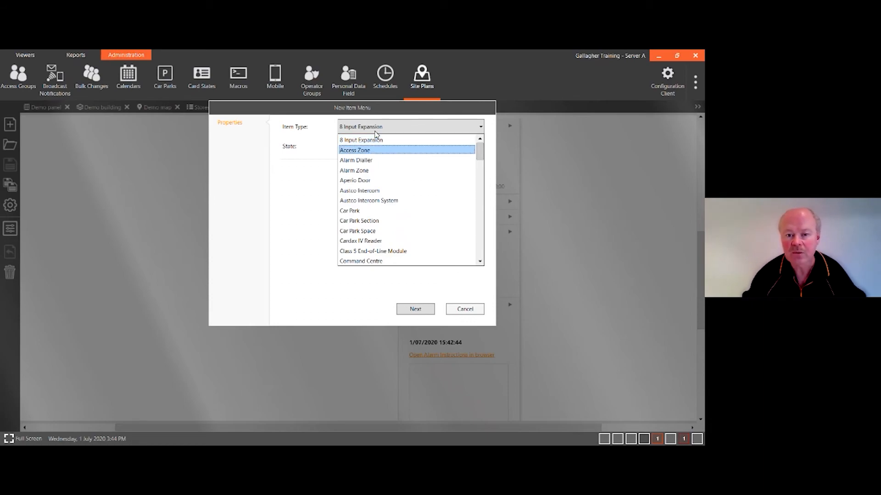
{"action": "left_click", "coordinate": [363, 150]}
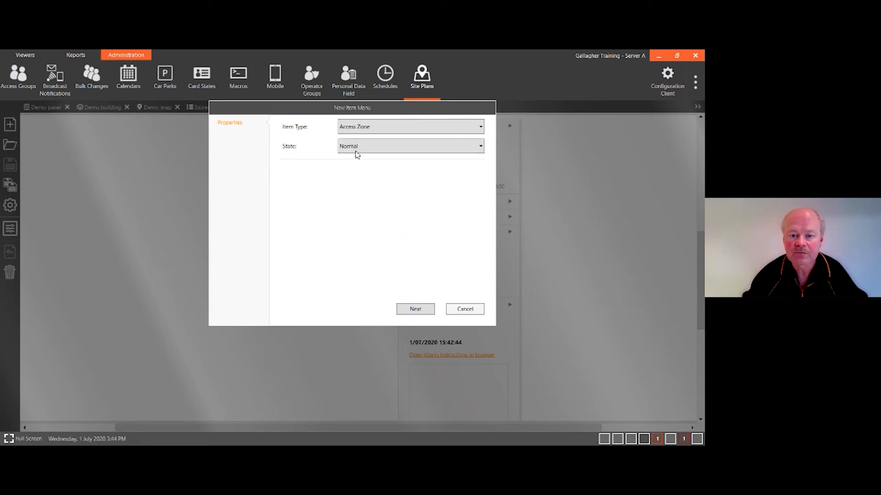
{"action": "left_click", "coordinate": [415, 308]}
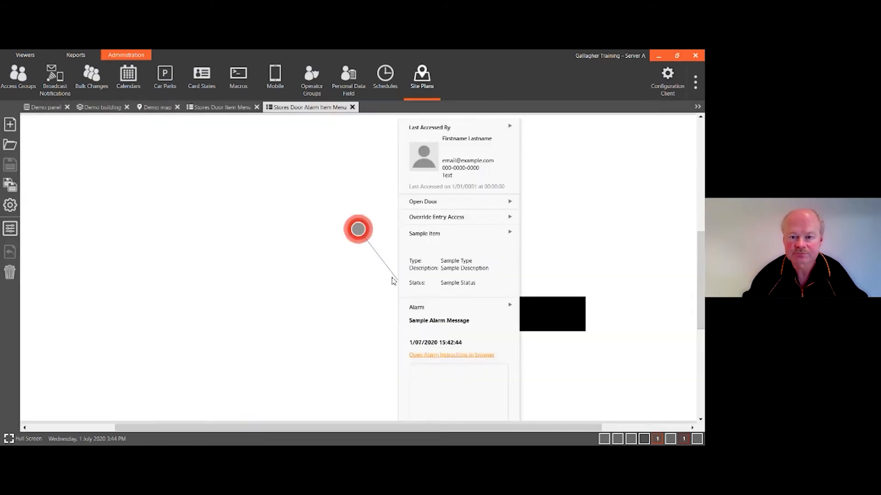
Name the new item menu "Stores Access Zone Item Menu"
{"action": "left_click", "coordinate": [393, 282]}
{"action": "left_click", "coordinate": [346, 173]}
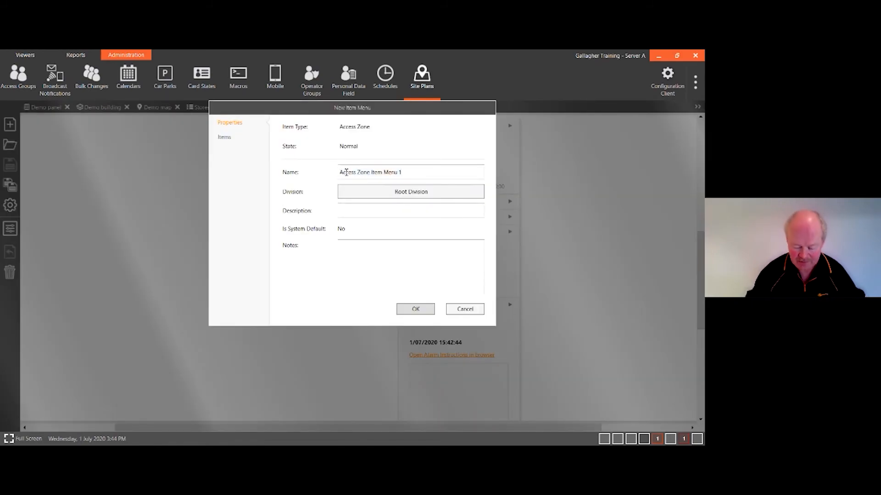
{"action": "key", "text": "Home"}
{"action": "type", "text": "Stores"}
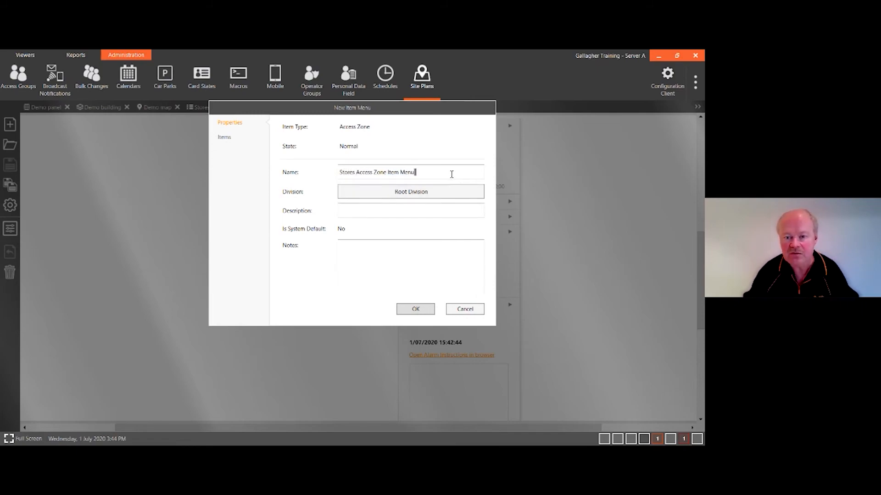
Associate the Stores Access Zone with the new item menu, check the associated items and create the menu
{"action": "left_click", "coordinate": [224, 138]}
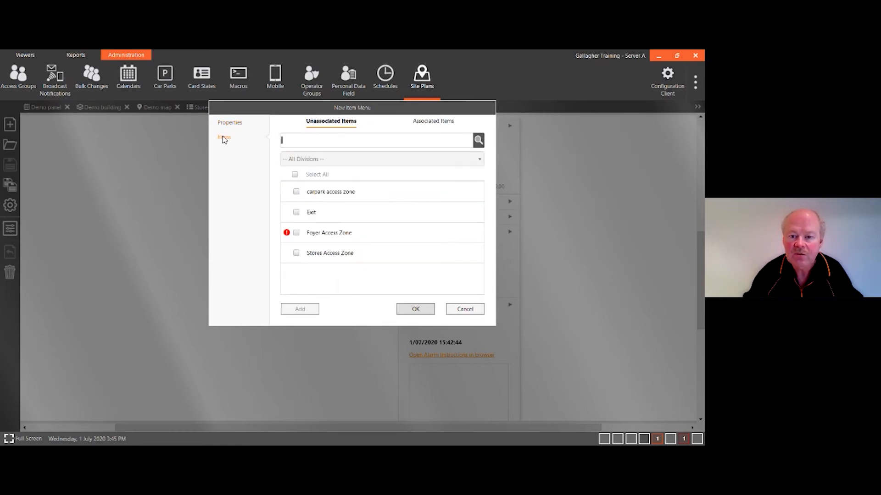
{"action": "left_click", "coordinate": [296, 253]}
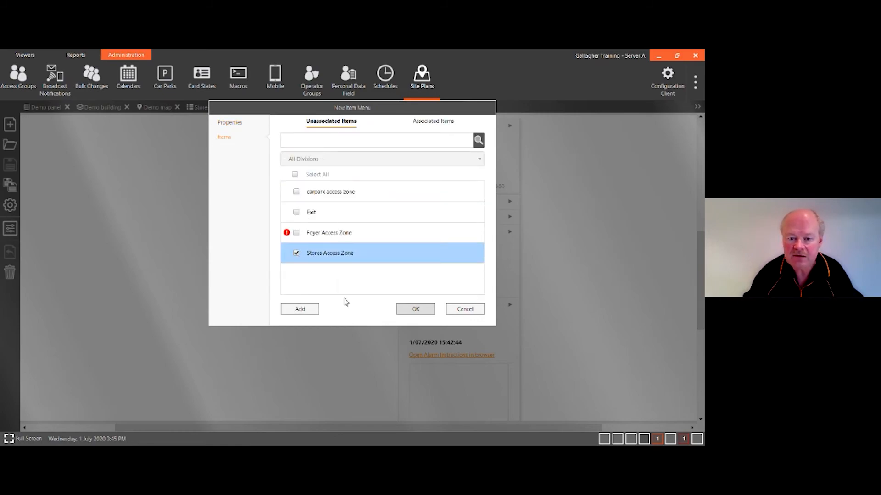
{"action": "left_click", "coordinate": [302, 310]}
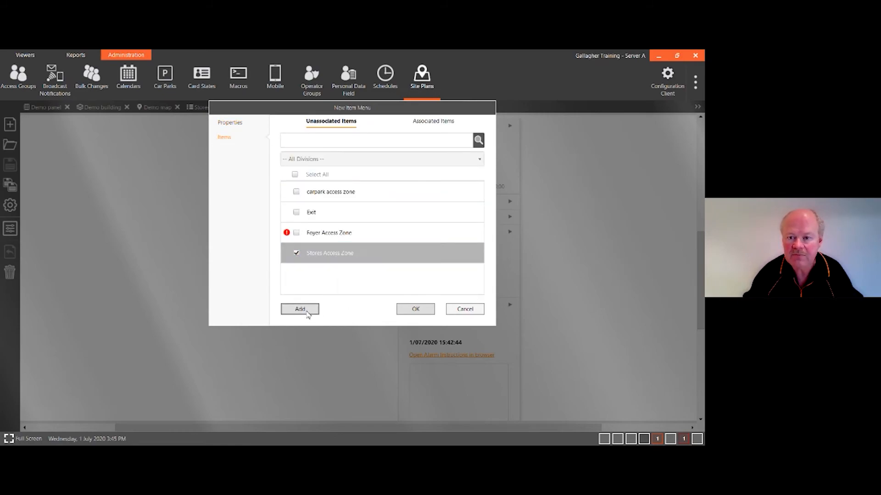
{"action": "left_click", "coordinate": [435, 123]}
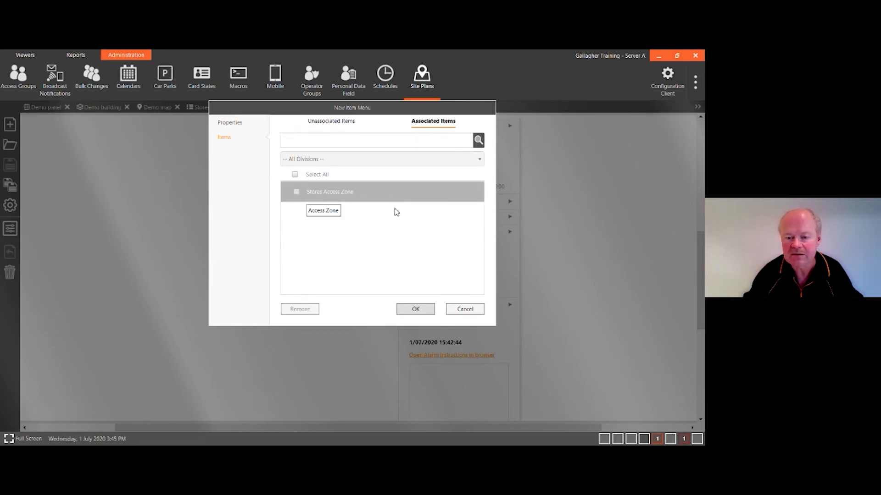
{"action": "left_click", "coordinate": [411, 310]}
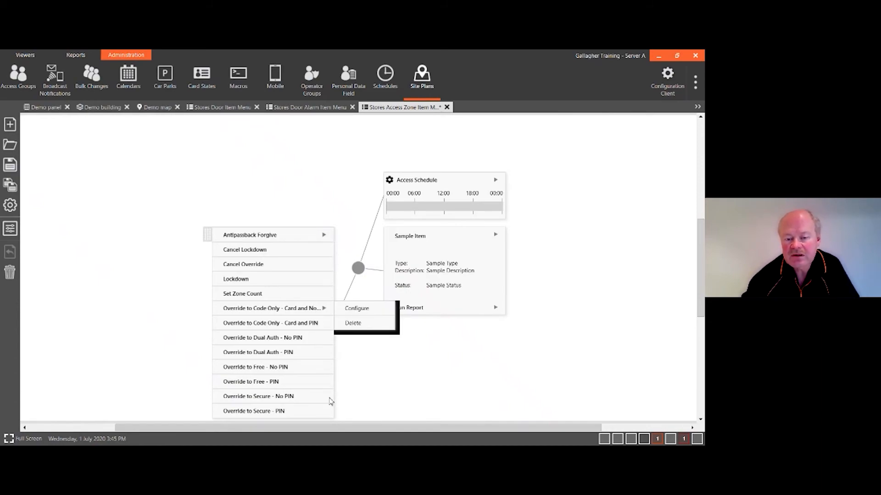
Join the Access Schedule tile to the Sample Item group so that it sits directly above Sample Item
{"action": "mouse_move", "coordinate": [456, 259]}
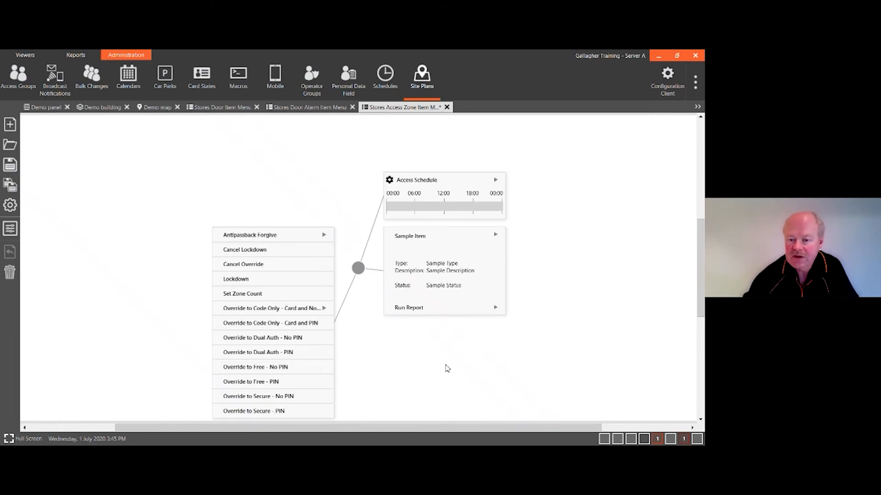
{"action": "mouse_move", "coordinate": [408, 184]}
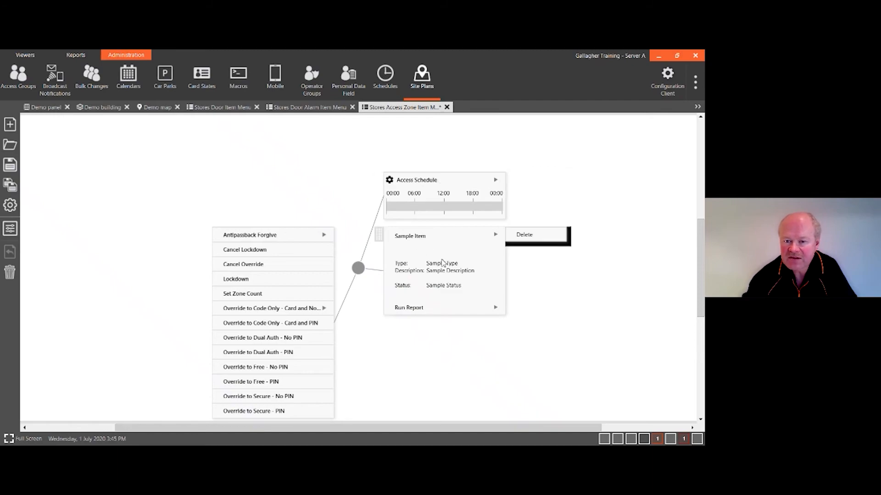
{"action": "mouse_move", "coordinate": [383, 178]}
{"action": "left_mouse_down"}
{"action": "mouse_move", "coordinate": [395, 233]}
{"action": "mouse_move", "coordinate": [382, 217]}
{"action": "mouse_move", "coordinate": [387, 182]}
{"action": "left_mouse_up"}
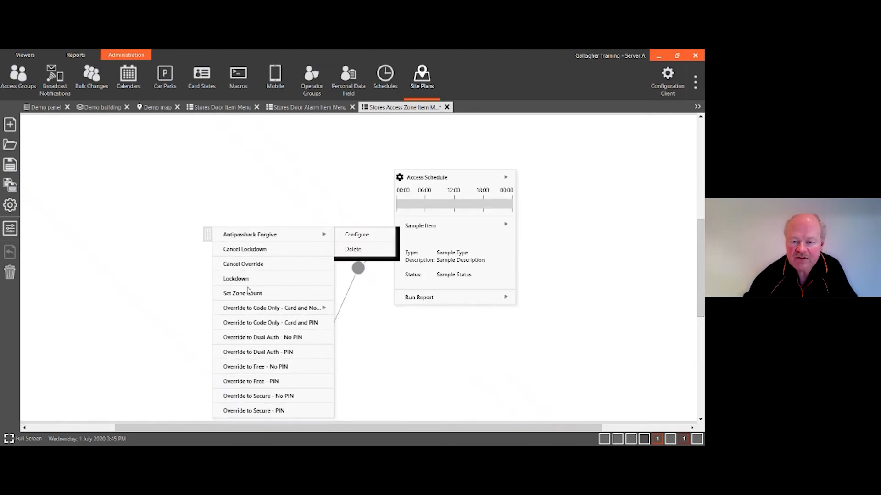
Exclude Antipassback Forgive, Set Zone Count, Cancel Lockdown and Lockdown from the access zone menu's overrides, keeping only Cancel Override
{"action": "left_click", "coordinate": [351, 236]}
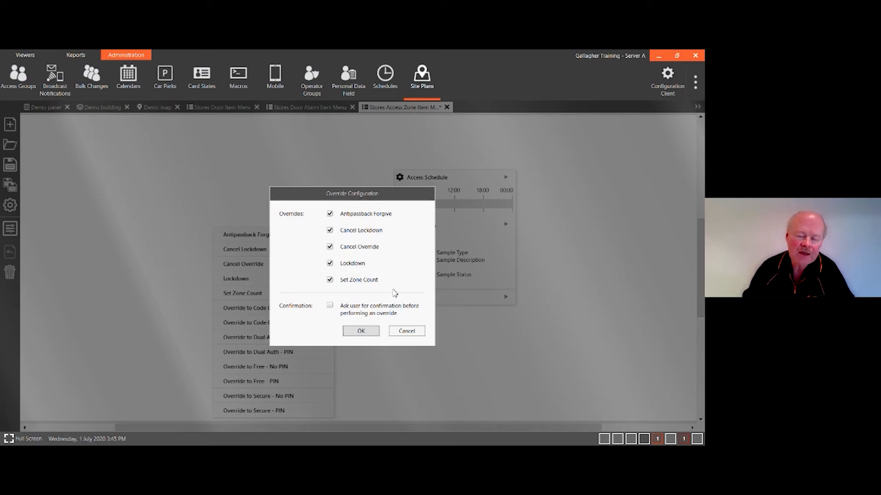
{"action": "left_click", "coordinate": [330, 214]}
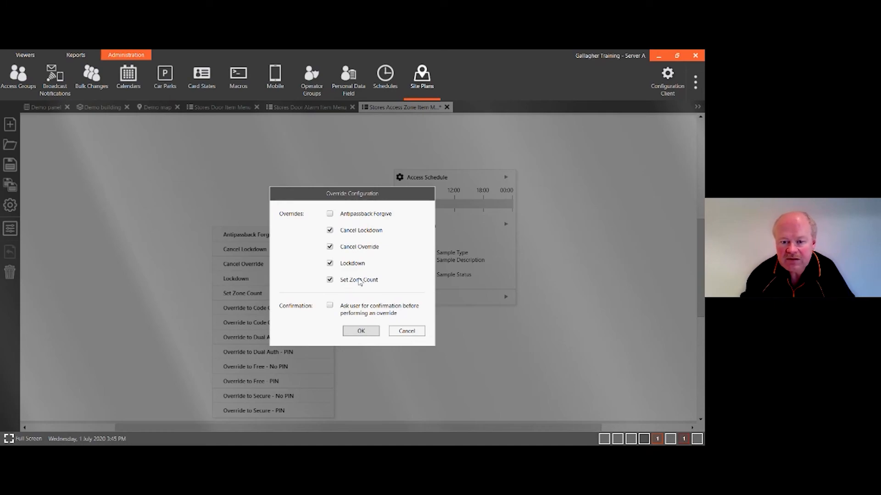
{"action": "left_click", "coordinate": [330, 281]}
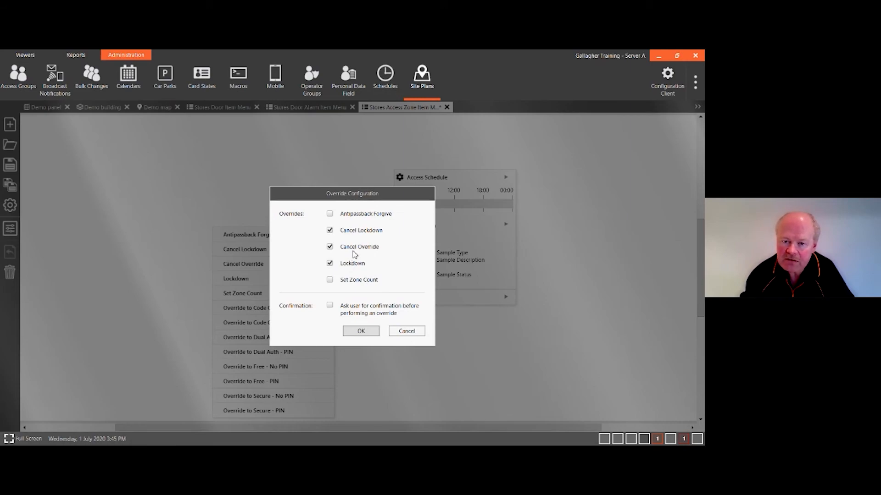
{"action": "left_click", "coordinate": [330, 231]}
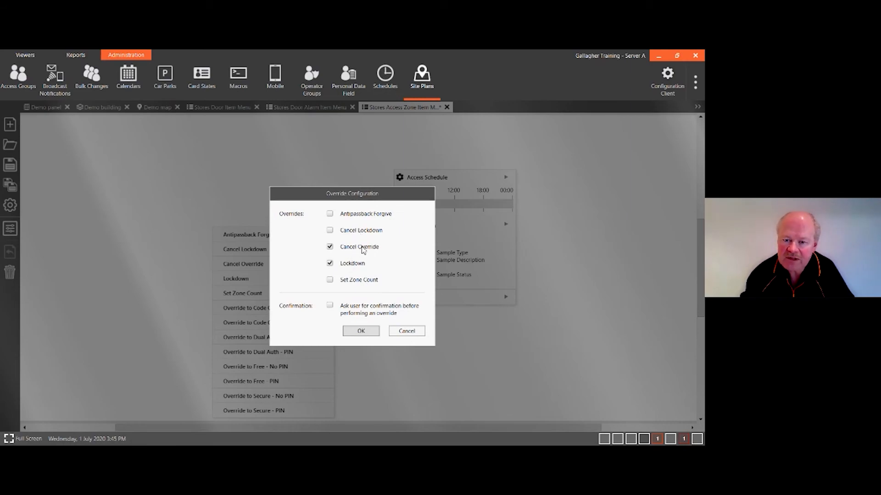
{"action": "left_click", "coordinate": [331, 265]}
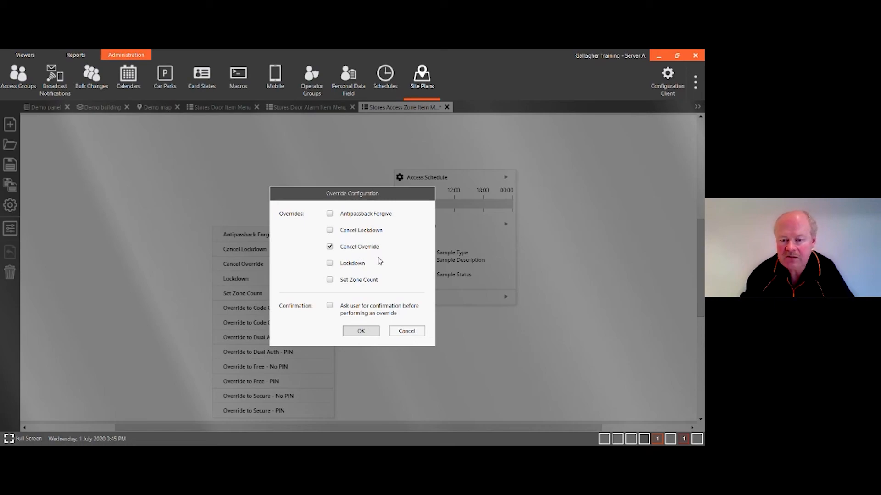
{"action": "left_click", "coordinate": [366, 335]}
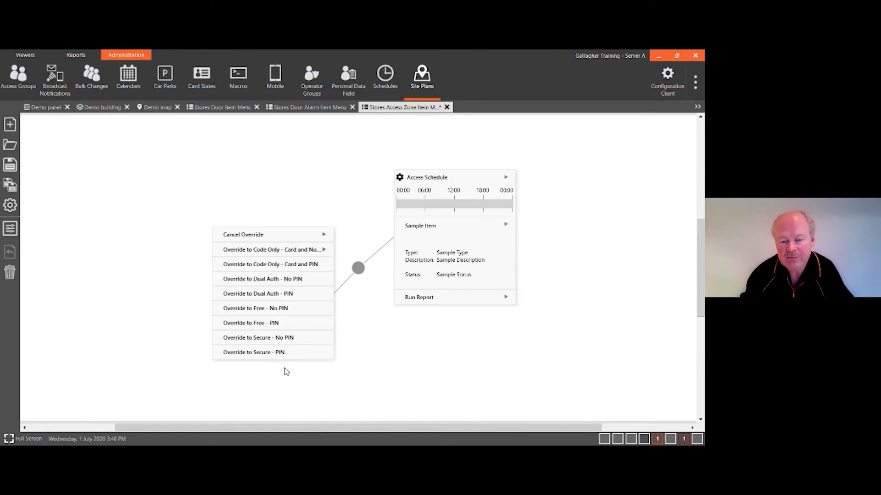
Limit the access zone menu's timed overrides to Free - No PIN and Secure - No PIN, excluding the Until Next Schedule Change duration
{"action": "left_click", "coordinate": [349, 252]}
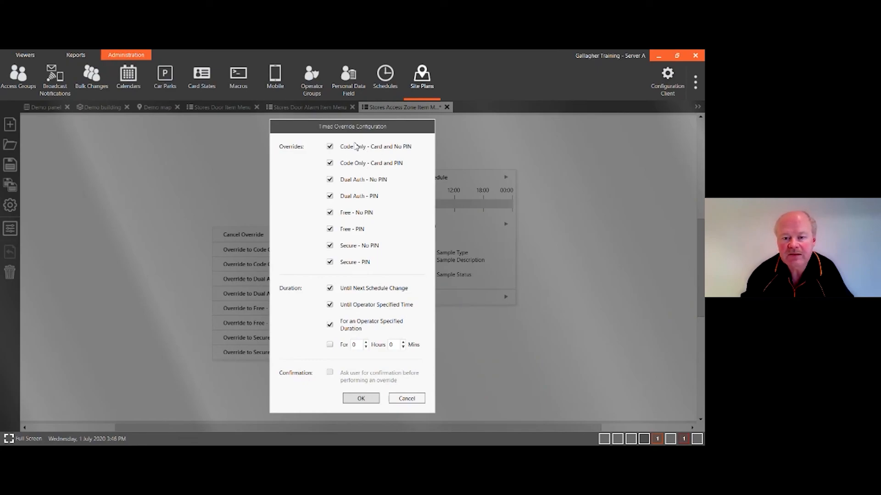
{"action": "left_click", "coordinate": [330, 164]}
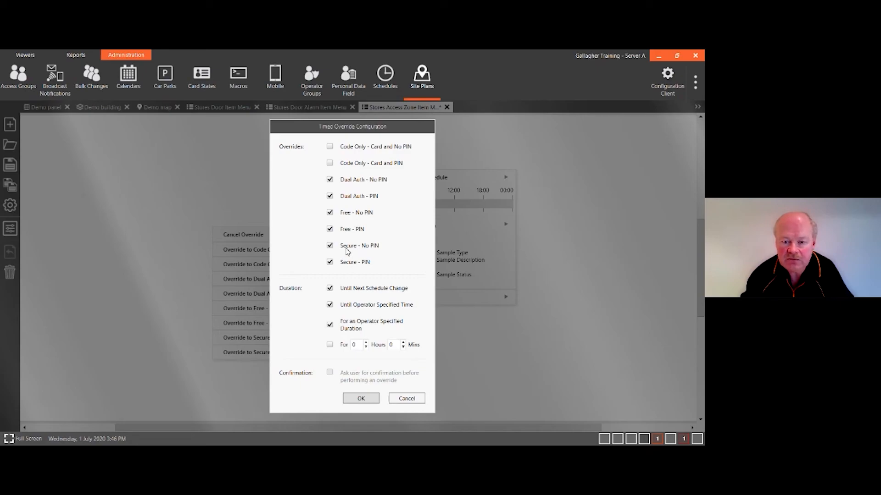
{"action": "left_click", "coordinate": [330, 229]}
{"action": "left_click", "coordinate": [330, 262]}
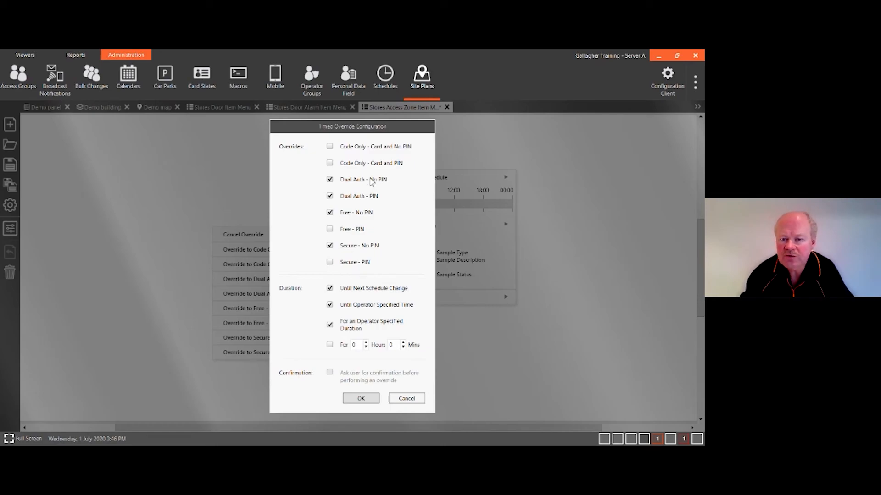
{"action": "left_click", "coordinate": [329, 195]}
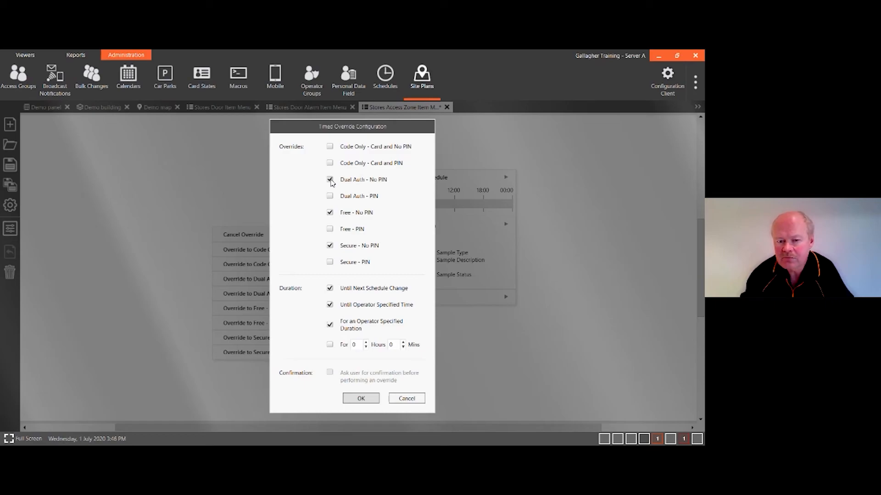
{"action": "left_click", "coordinate": [330, 180]}
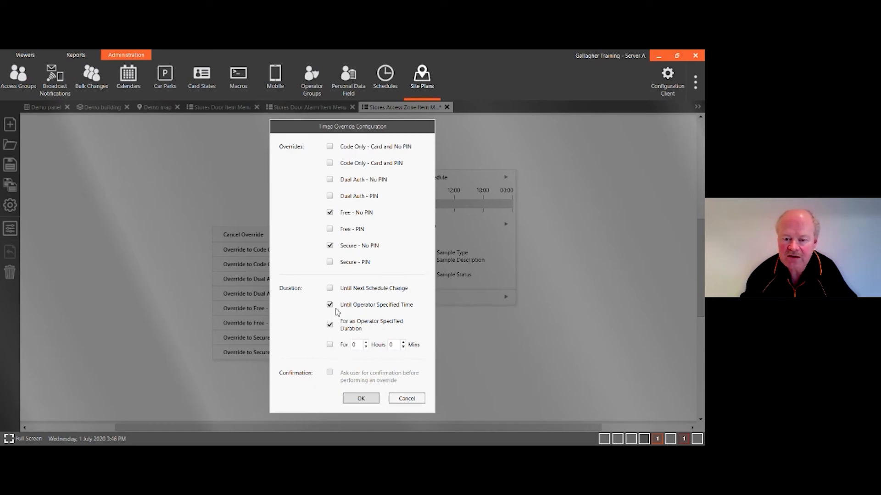
{"action": "left_click", "coordinate": [361, 398]}
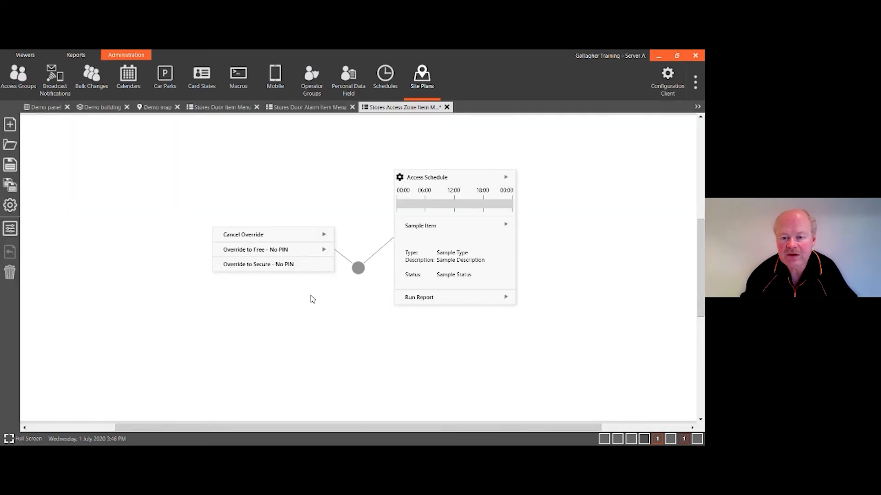
Join the override tiles beneath Run Report, place the combined group left of the item's centre point and save the menu
{"action": "mouse_move", "coordinate": [370, 323]}
{"action": "left_mouse_down"}
{"action": "mouse_move", "coordinate": [422, 317]}
{"action": "mouse_move", "coordinate": [414, 324]}
{"action": "mouse_move", "coordinate": [409, 310]}
{"action": "left_mouse_up"}
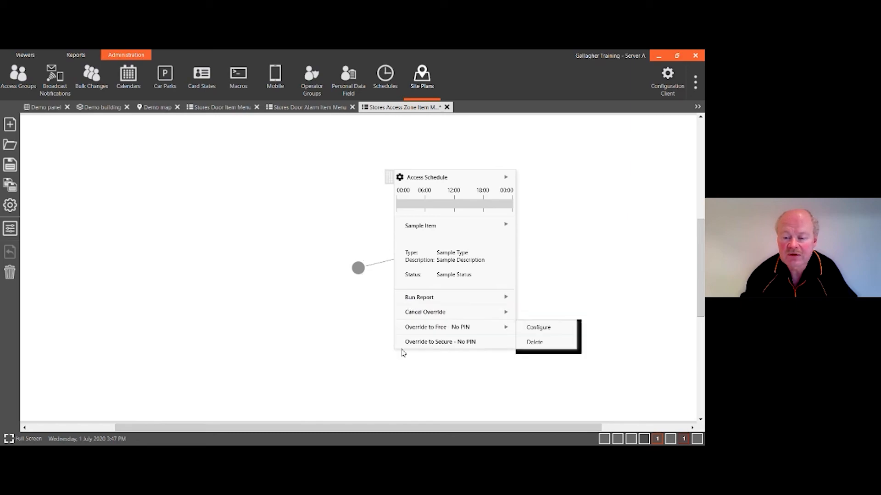
{"action": "left_click_drag", "start_coordinate": [391, 179], "coordinate": [191, 164]}
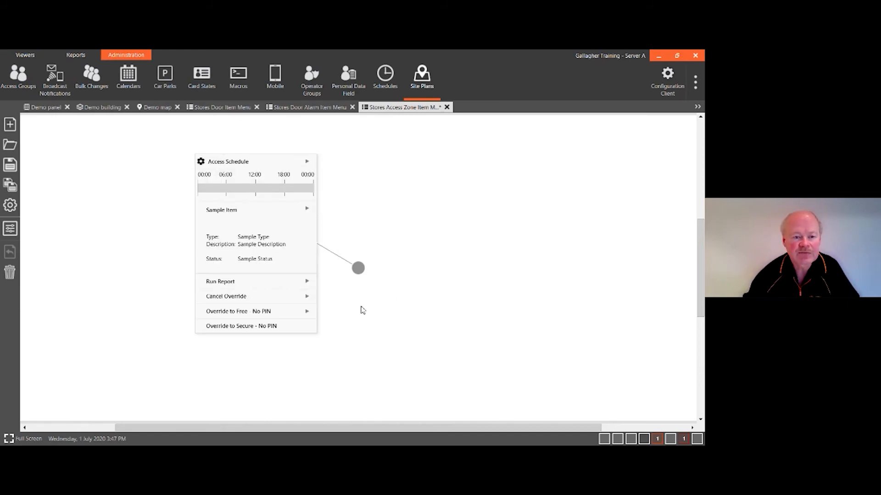
{"action": "left_click", "coordinate": [10, 165]}
Start a new item menu for the Access Zone item type in the Alarm state
{"action": "left_click", "coordinate": [10, 124]}
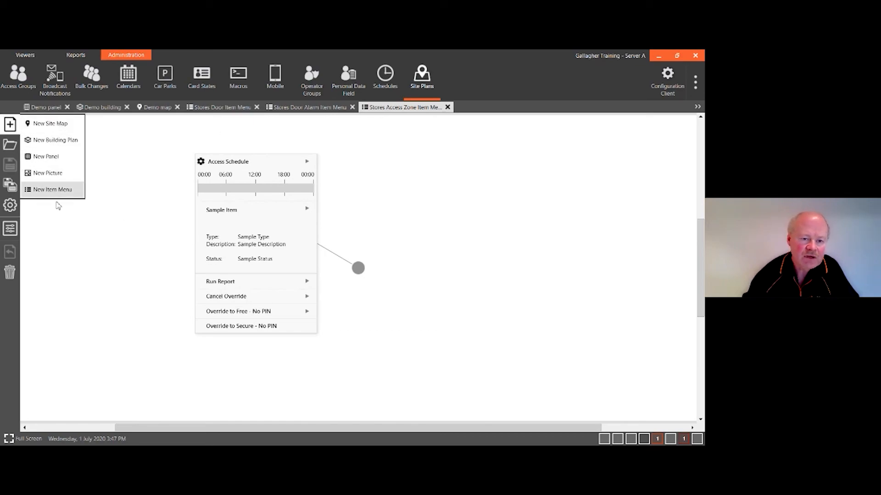
{"action": "left_click", "coordinate": [54, 191]}
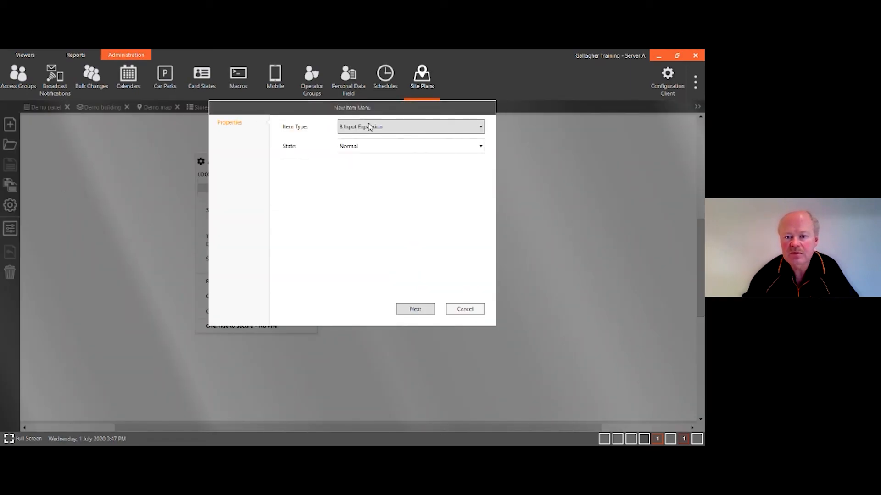
{"action": "left_click", "coordinate": [372, 129]}
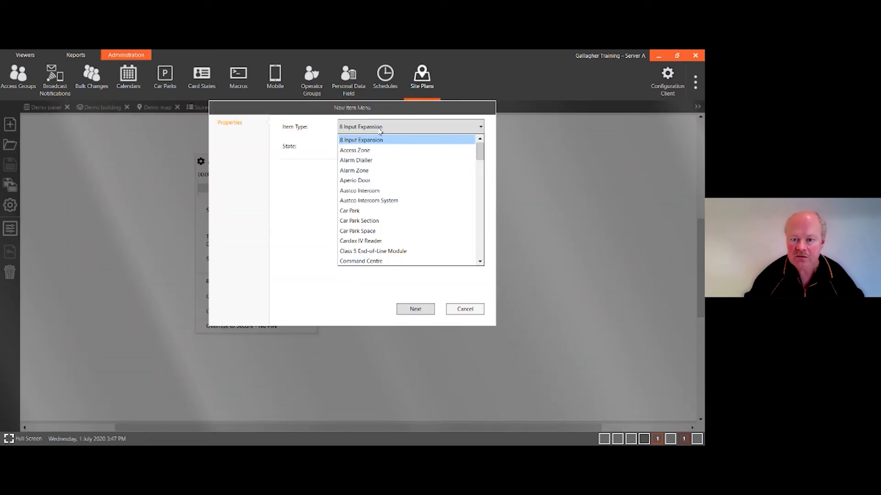
{"action": "left_click", "coordinate": [370, 150]}
{"action": "left_click", "coordinate": [370, 150]}
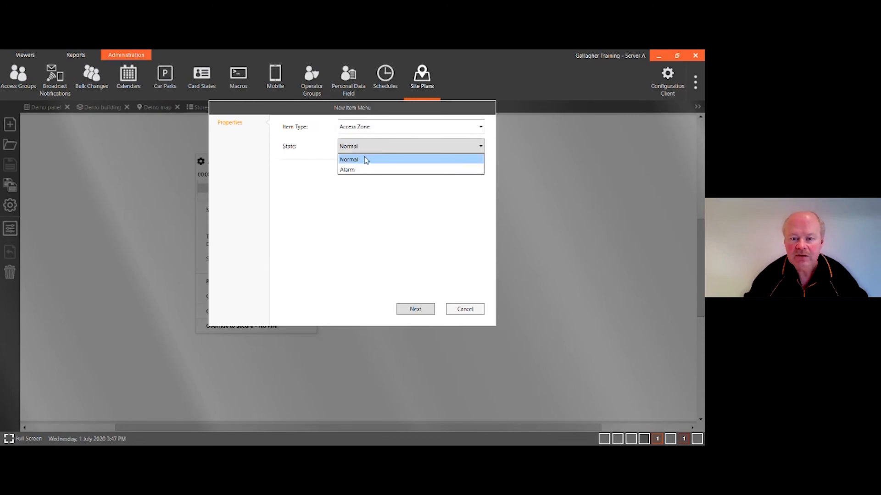
{"action": "left_click", "coordinate": [368, 170]}
{"action": "left_click", "coordinate": [414, 310]}
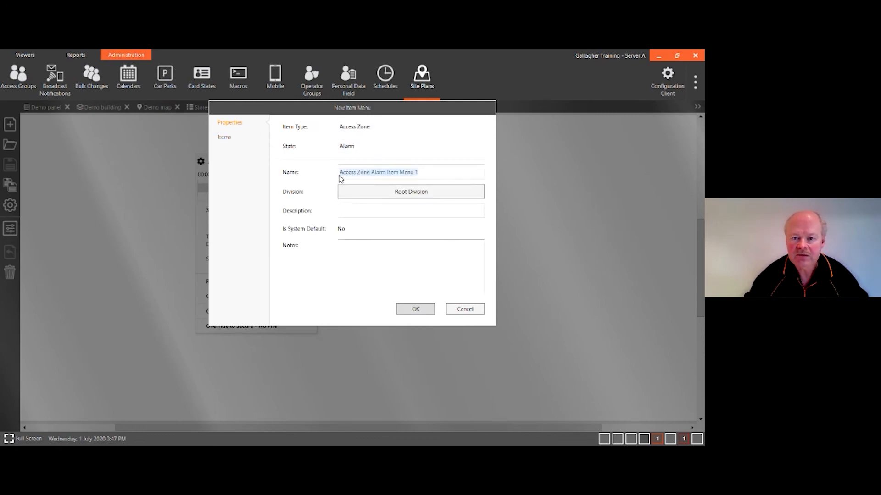
Name the new item menu "Stores Access Zone Alarm Item Menu"
{"action": "left_click", "coordinate": [339, 178]}
{"action": "type", "text": "Stores"}
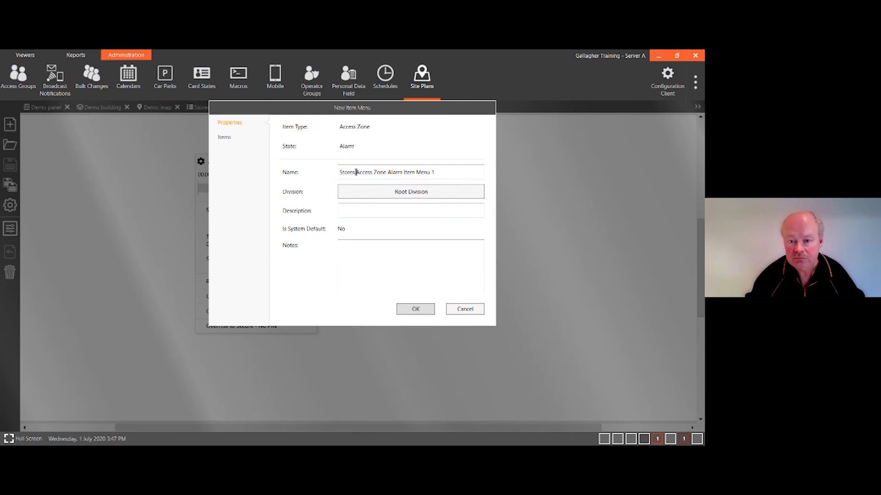
{"action": "left_click", "coordinate": [441, 175]}
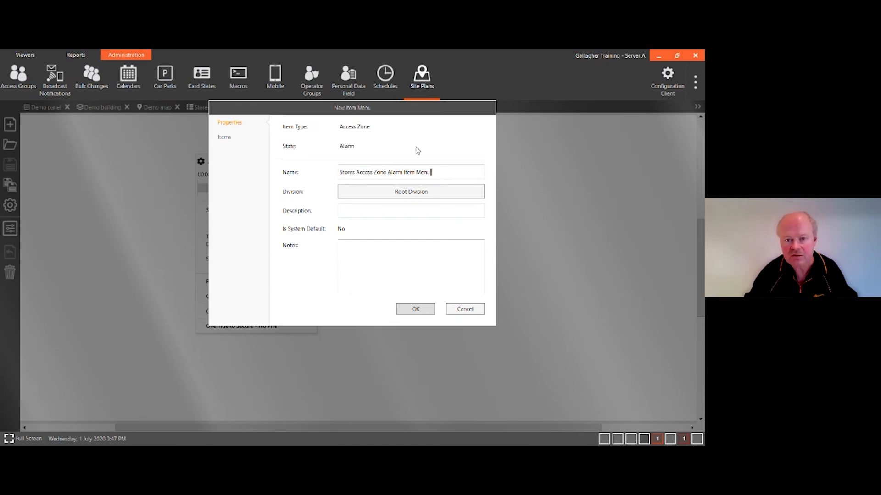
Associate the Stores Access Zone with the alarm item menu, check the associated items and create the menu
{"action": "left_click", "coordinate": [224, 137]}
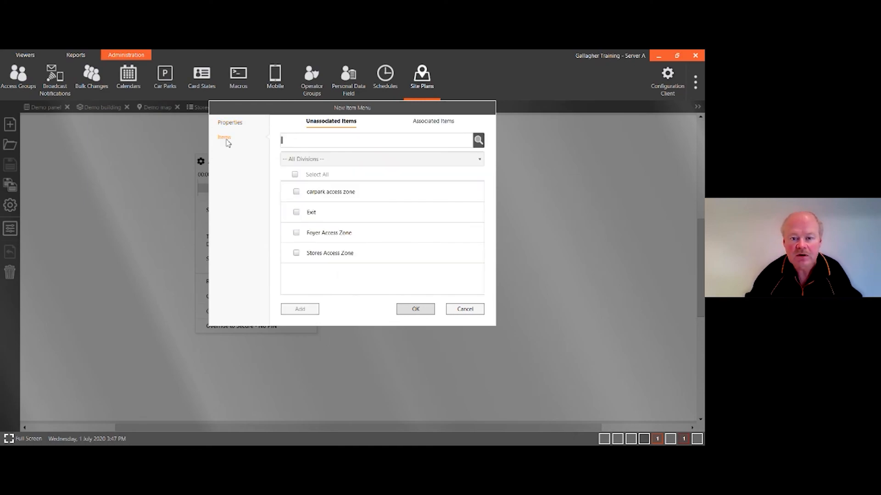
{"action": "left_click", "coordinate": [297, 253]}
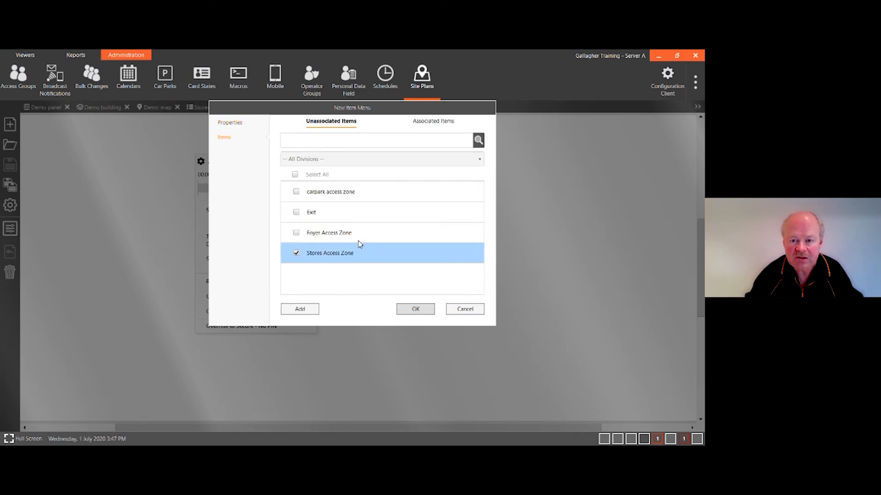
{"action": "left_click", "coordinate": [309, 310]}
{"action": "left_click", "coordinate": [431, 121]}
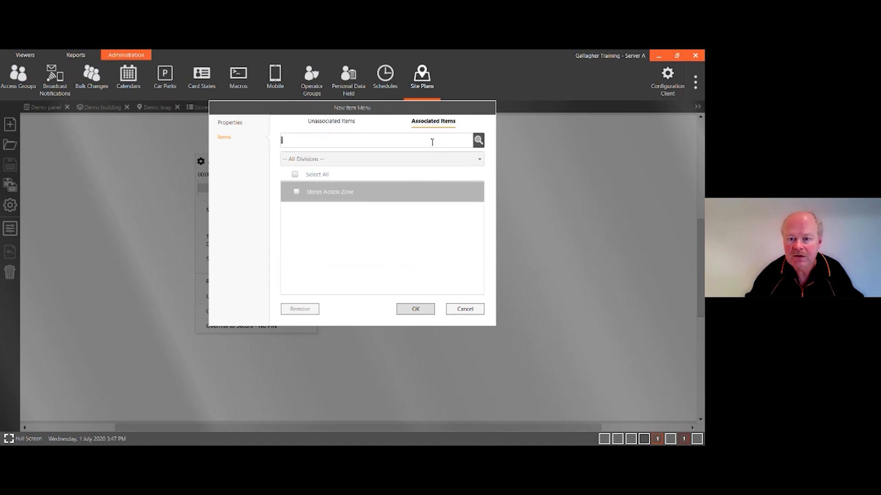
{"action": "left_click", "coordinate": [413, 310]}
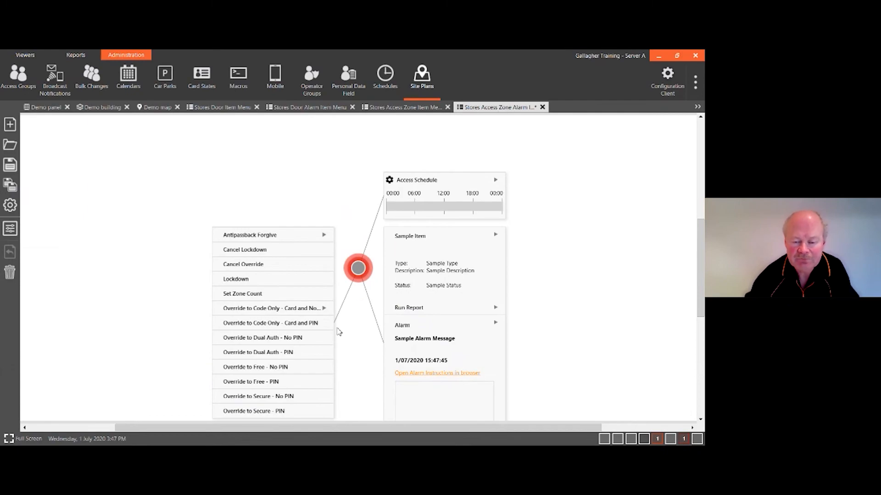
Join the Access Schedule tile to the alarm menu's main tile group, directly above Sample Item
{"action": "mouse_move", "coordinate": [436, 324]}
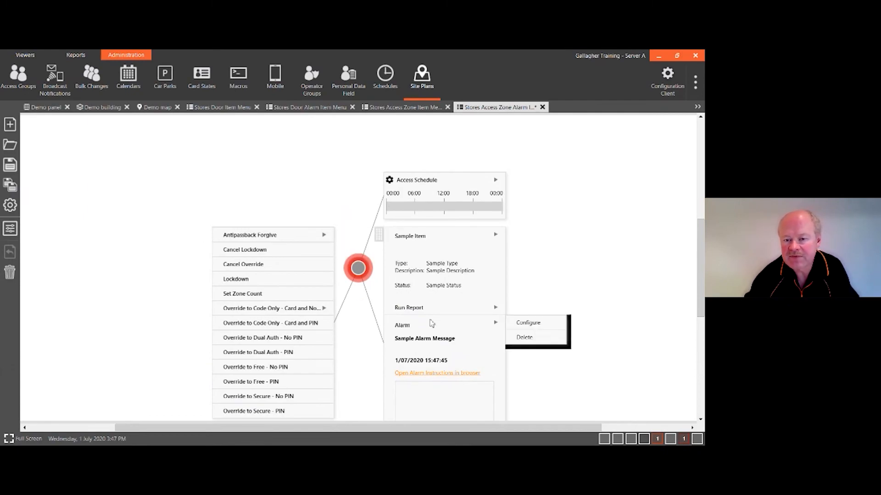
{"action": "mouse_move", "coordinate": [390, 191]}
{"action": "left_click_drag", "start_coordinate": [390, 191], "coordinate": [372, 158]}
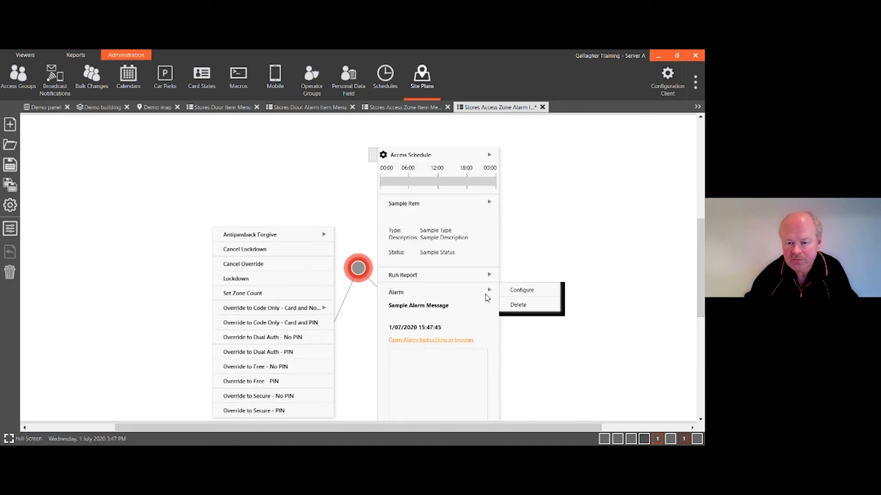
Exclude Antipassback Forgive, Cancel Lockdown, Lockdown and Set Zone Count from the alarm menu's overrides, keeping only Cancel Override
{"action": "mouse_move", "coordinate": [488, 329]}
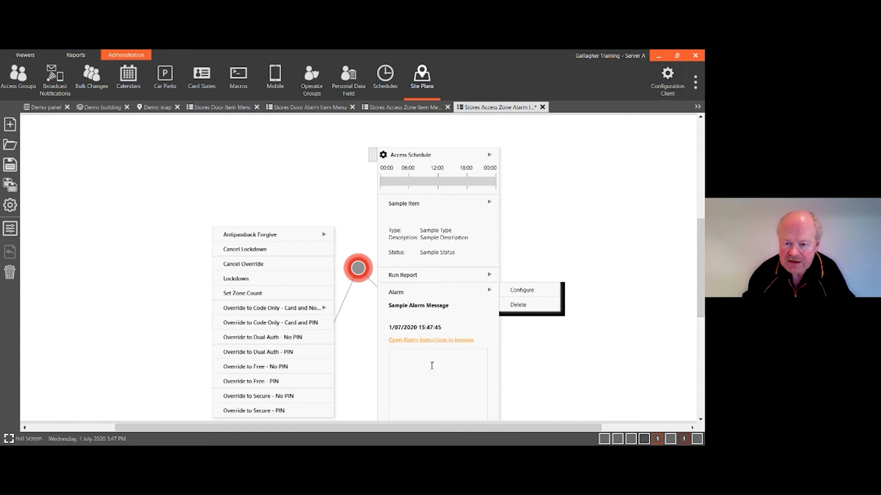
{"action": "mouse_move", "coordinate": [325, 233]}
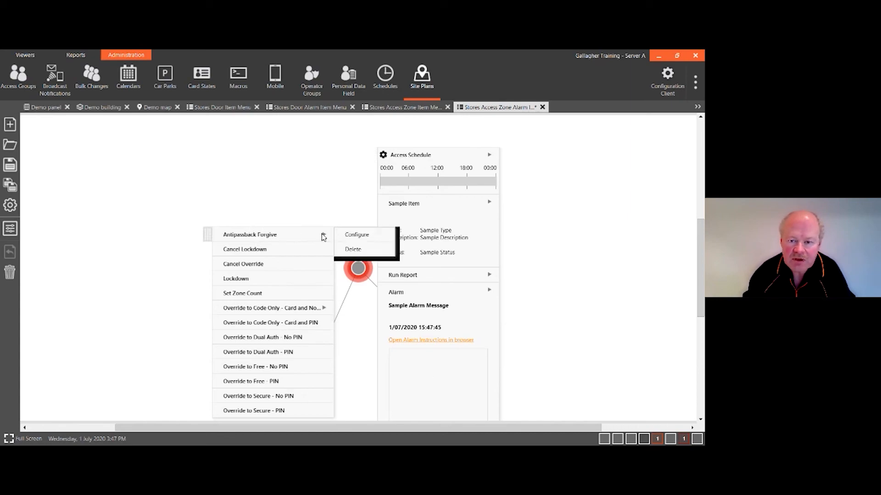
{"action": "left_click", "coordinate": [356, 235]}
{"action": "left_click", "coordinate": [330, 214]}
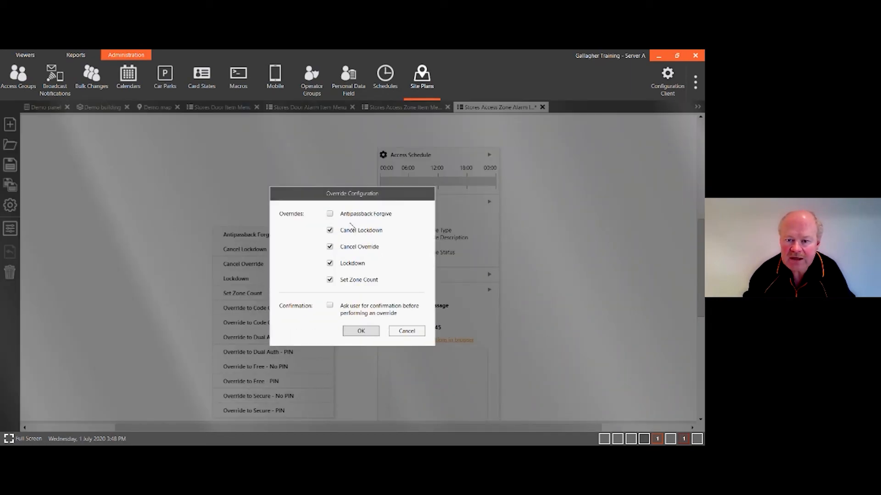
{"action": "left_click", "coordinate": [330, 230]}
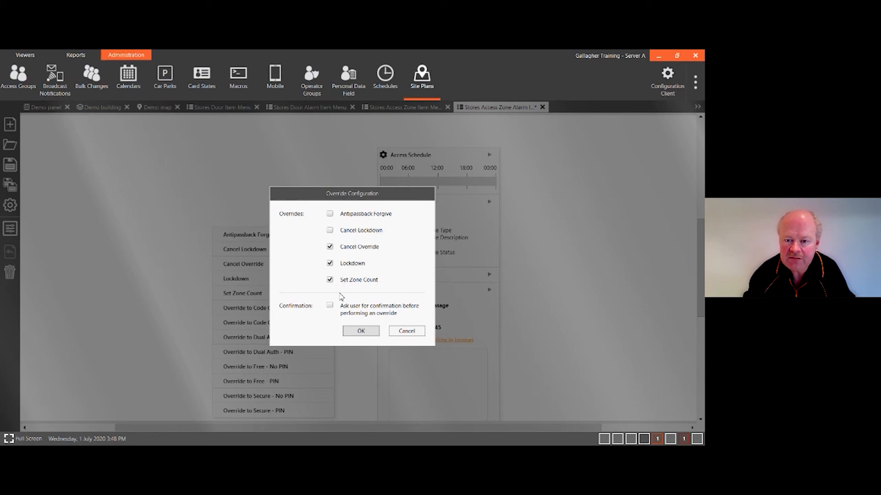
{"action": "left_click", "coordinate": [330, 263]}
{"action": "left_click", "coordinate": [329, 280]}
{"action": "left_click", "coordinate": [361, 331]}
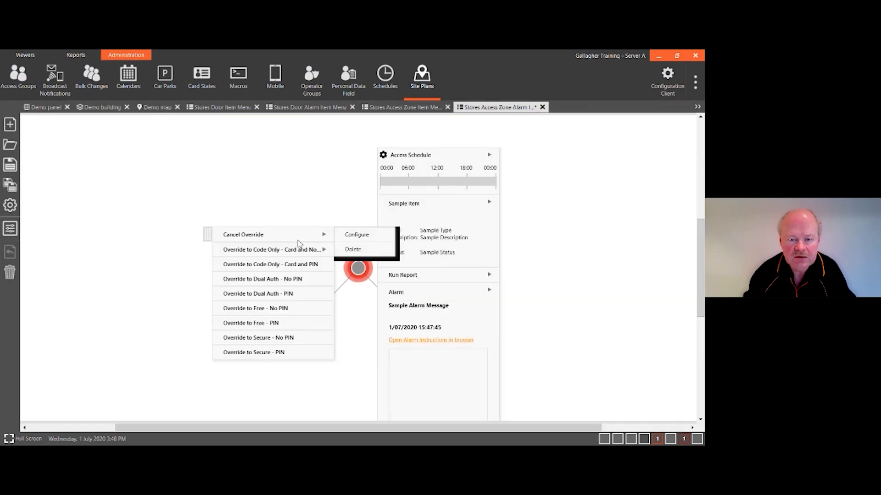
{"action": "left_click", "coordinate": [323, 235]}
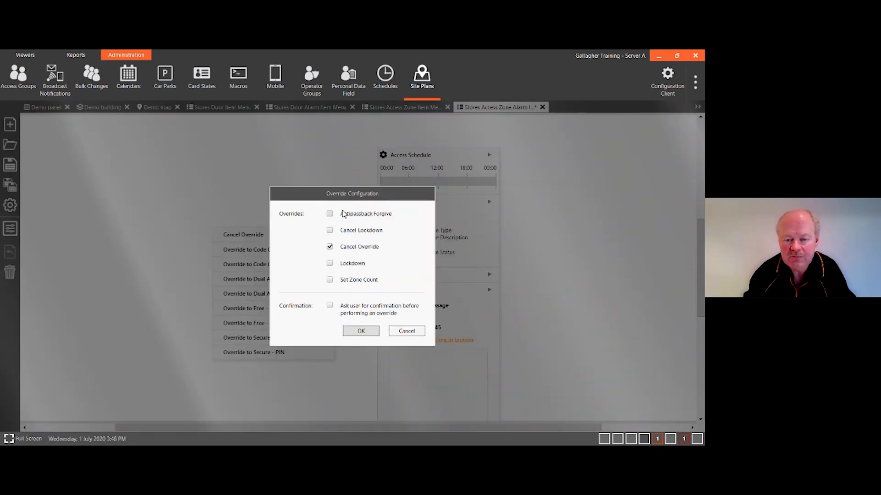
{"action": "left_click", "coordinate": [398, 332]}
Limit the alarm menu's timed overrides to Free - No PIN, Secure - No PIN and Secure - PIN, excluding the Until Next Schedule Change duration
{"action": "left_click", "coordinate": [372, 248]}
{"action": "left_click", "coordinate": [329, 146]}
{"action": "left_click", "coordinate": [329, 163]}
{"action": "left_click", "coordinate": [330, 179]}
{"action": "left_click", "coordinate": [329, 196]}
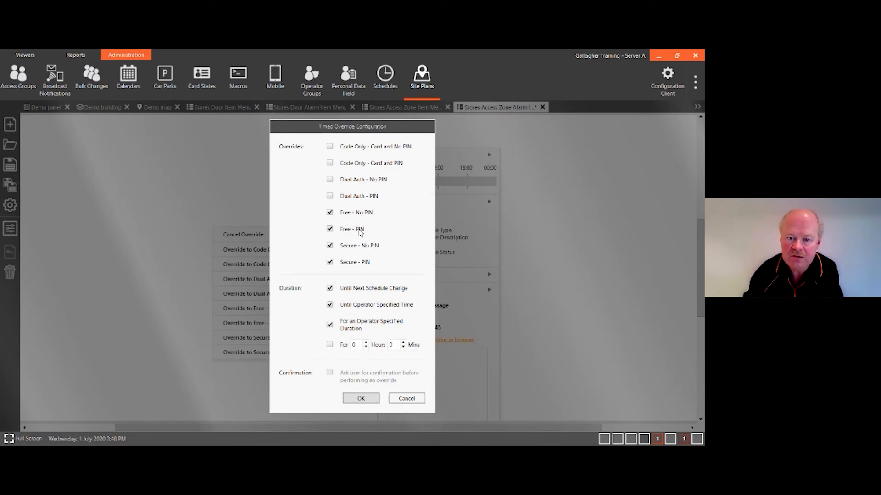
{"action": "left_click", "coordinate": [330, 229]}
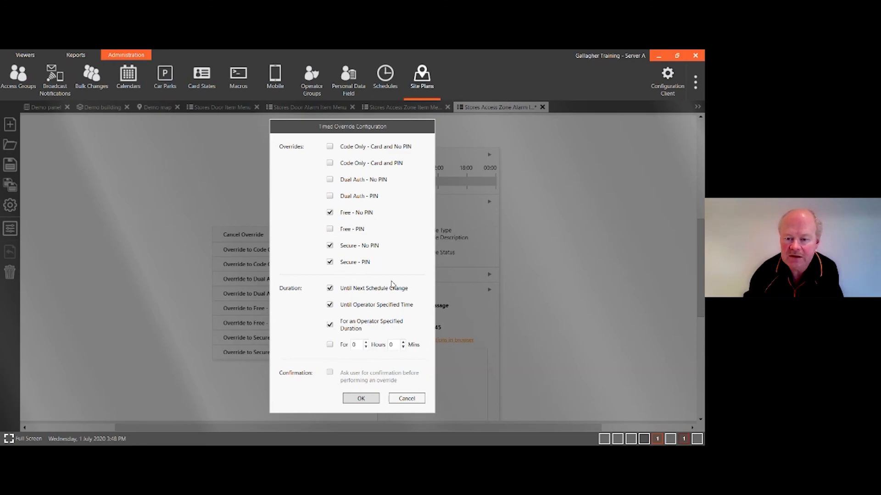
{"action": "left_click", "coordinate": [331, 290]}
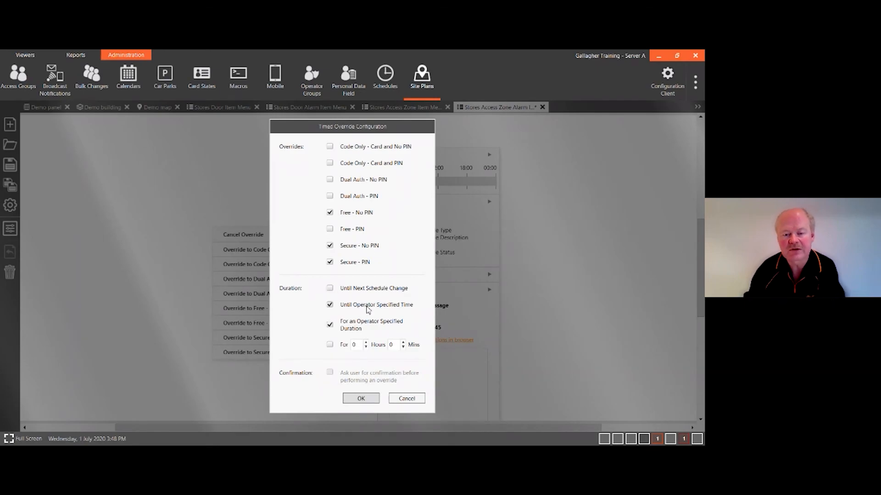
{"action": "left_click", "coordinate": [361, 398]}
Move the alarm menu's main tile group to the left of the override tiles and save the menu
{"action": "mouse_move", "coordinate": [314, 246]}
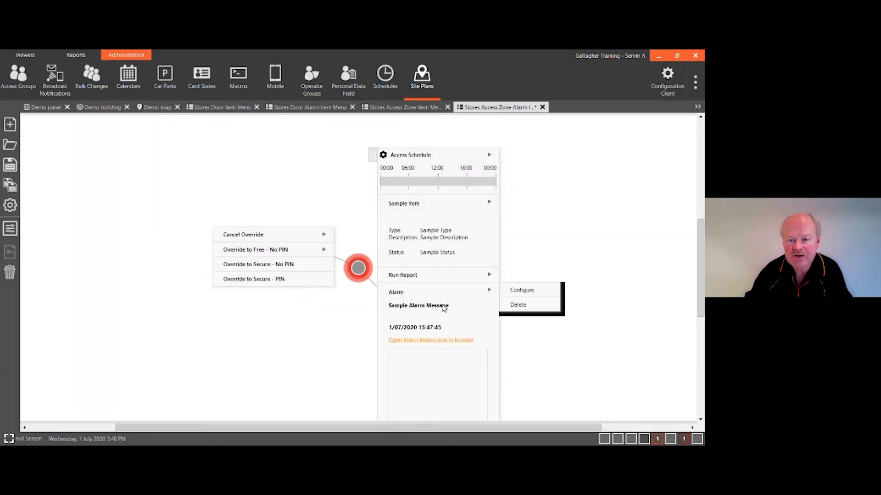
{"action": "mouse_move", "coordinate": [444, 179]}
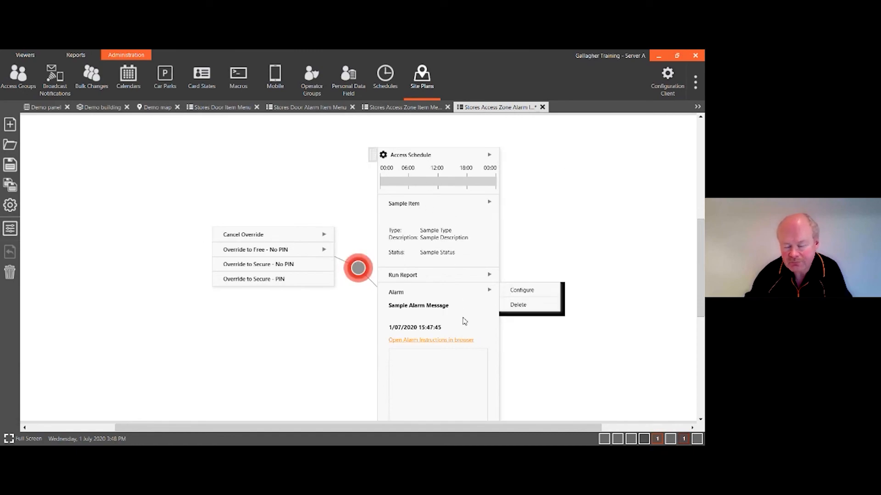
{"action": "left_click_drag", "start_coordinate": [373, 153], "coordinate": [74, 138]}
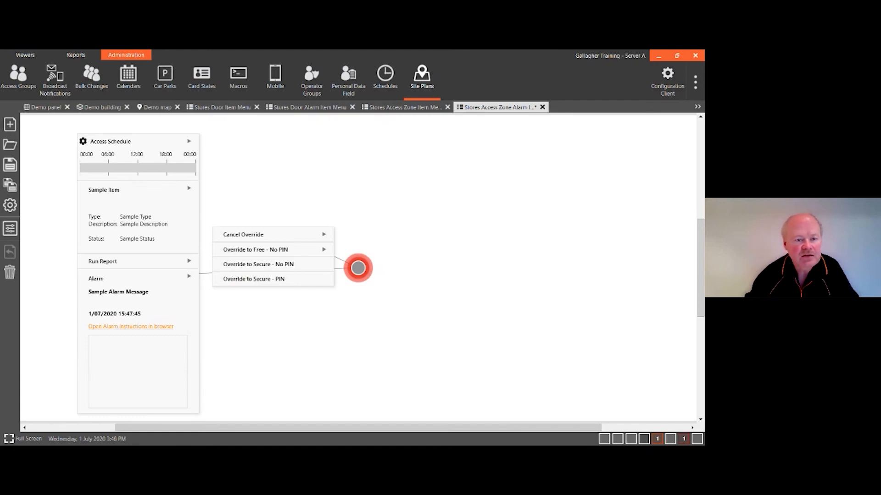
{"action": "left_click", "coordinate": [9, 167]}
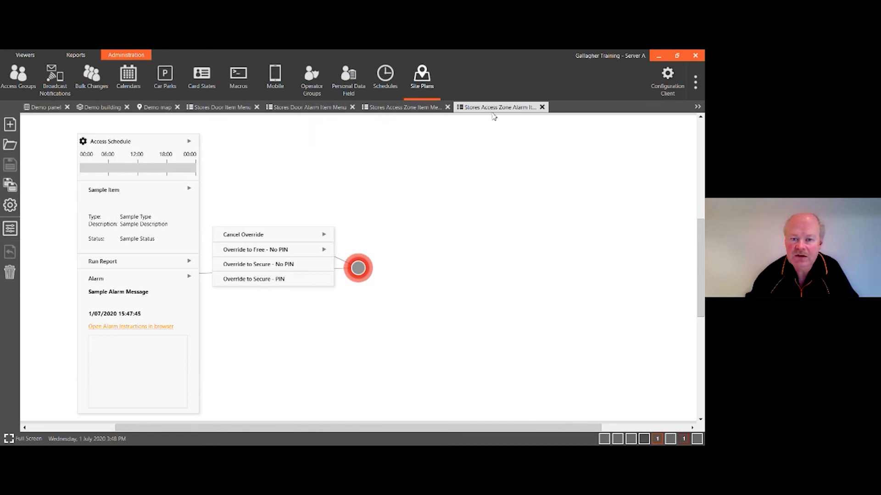
Review the saved Stores Access Zone item menu and the Stores Door alarm and normal item menus
{"action": "left_click", "coordinate": [396, 109]}
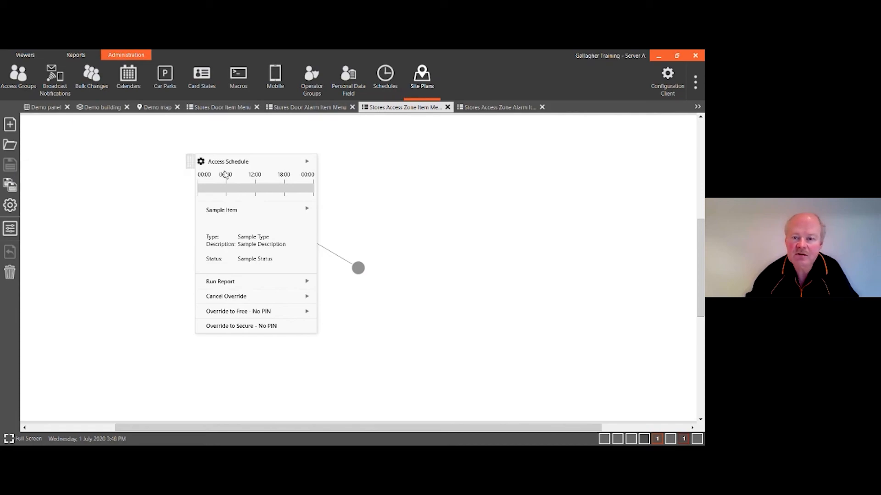
{"action": "left_click", "coordinate": [314, 109]}
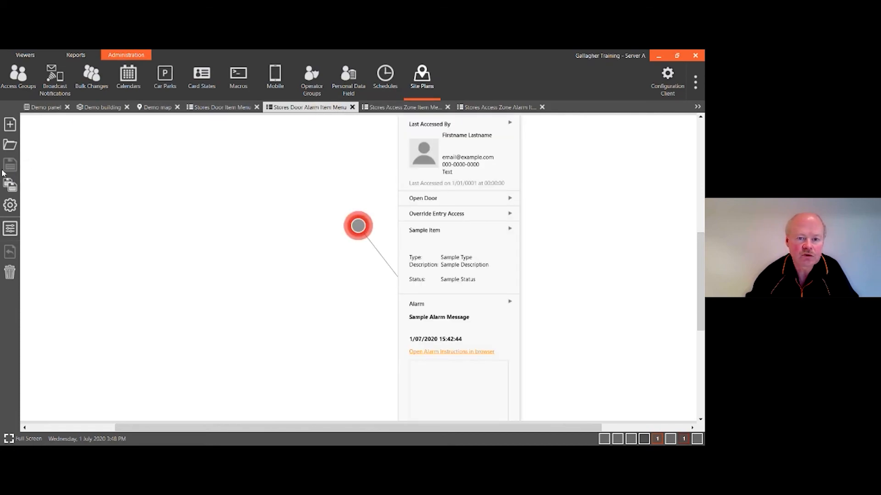
{"action": "left_click", "coordinate": [211, 110]}
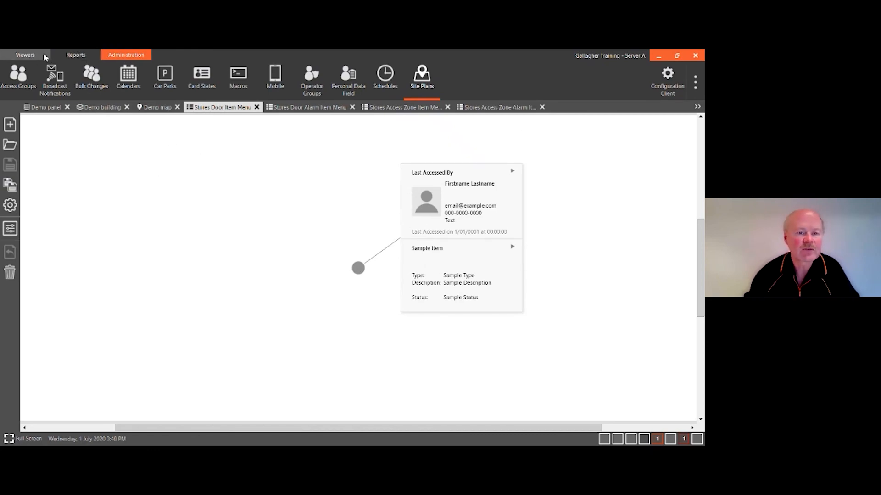
Show the ground floor of the Demo map in the Demo Viewer and inspect the Foyer Door and Foyer Access Zone menus
{"action": "left_click", "coordinate": [29, 56]}
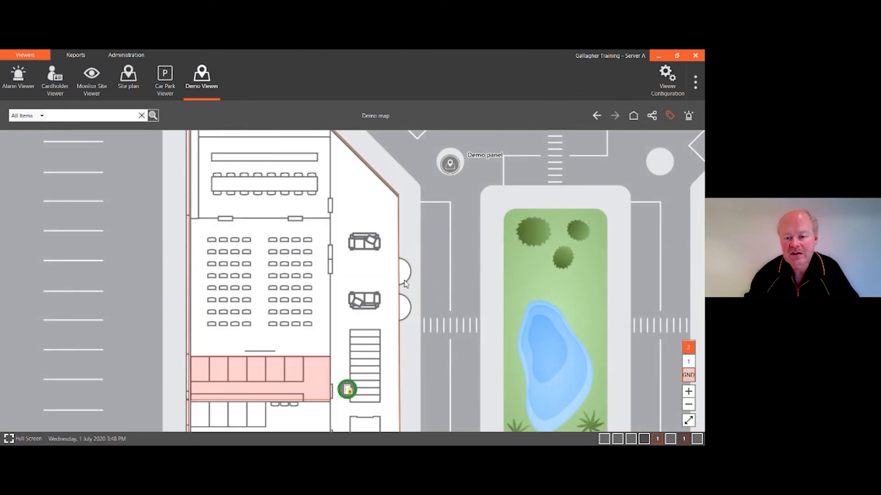
{"action": "scroll", "coordinate": [406, 284], "scroll_direction": "down", "scroll_amount": 3}
{"action": "left_click", "coordinate": [688, 375]}
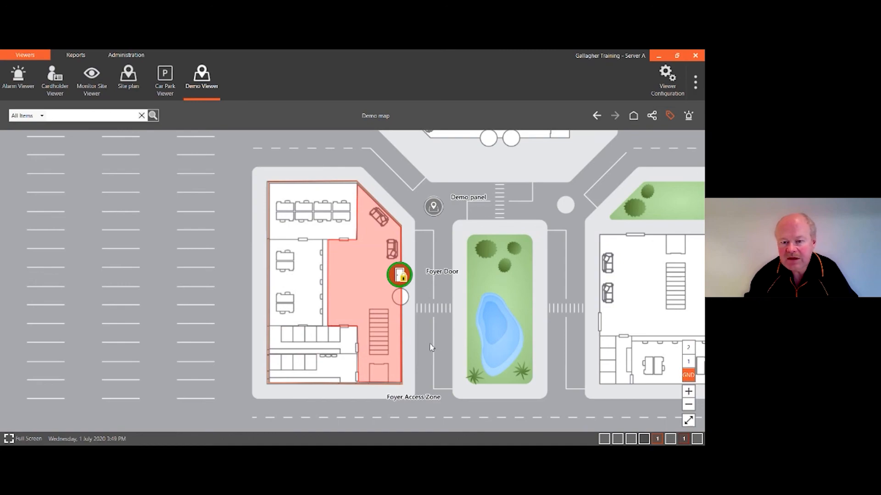
{"action": "scroll", "coordinate": [431, 347], "scroll_direction": "up", "scroll_amount": 2}
{"action": "left_click", "coordinate": [393, 254]}
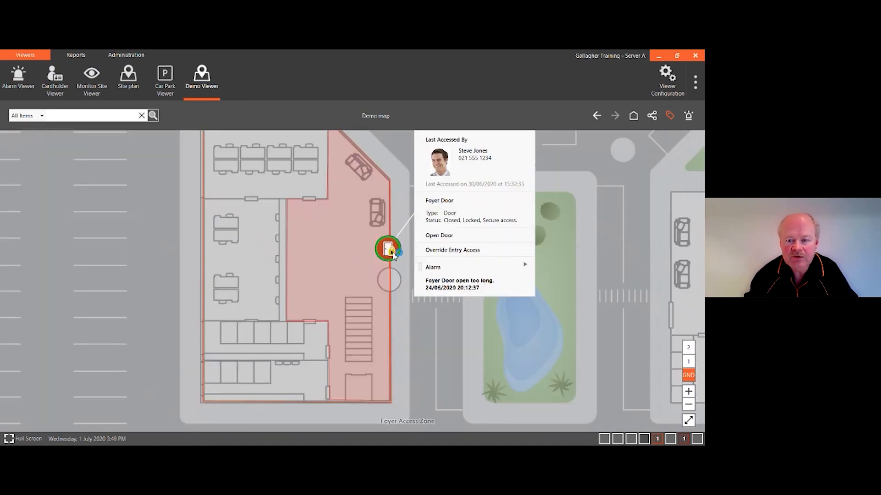
{"action": "left_click", "coordinate": [338, 288]}
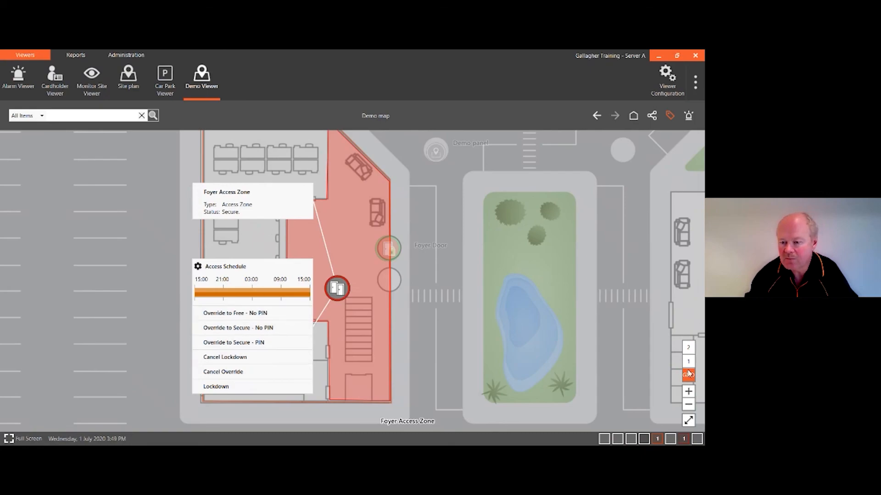
Display floor 2 and inspect the custom menus of the Stores Door and the Stores Access Zone, ending on the door's menu
{"action": "left_click", "coordinate": [688, 348]}
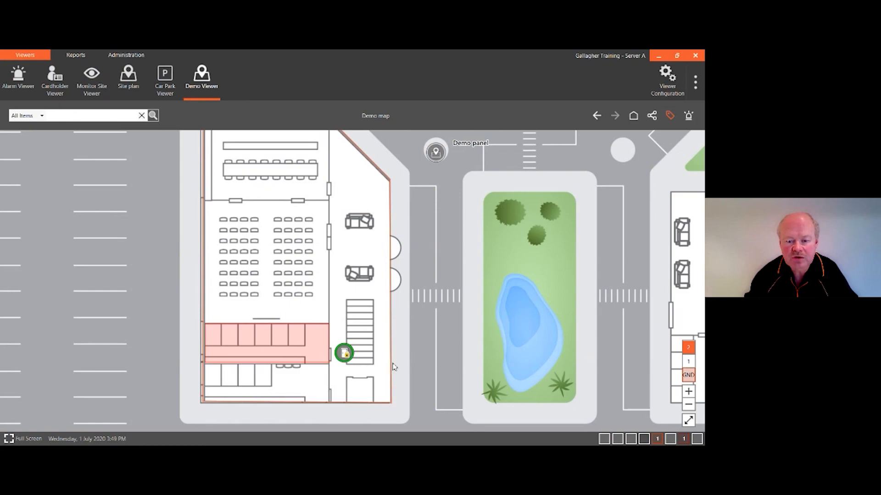
{"action": "left_click", "coordinate": [349, 354]}
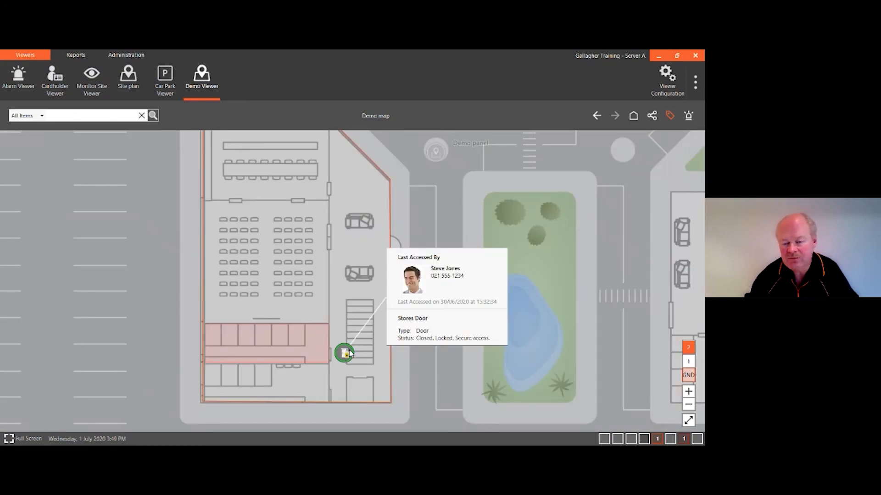
{"action": "left_click", "coordinate": [294, 345]}
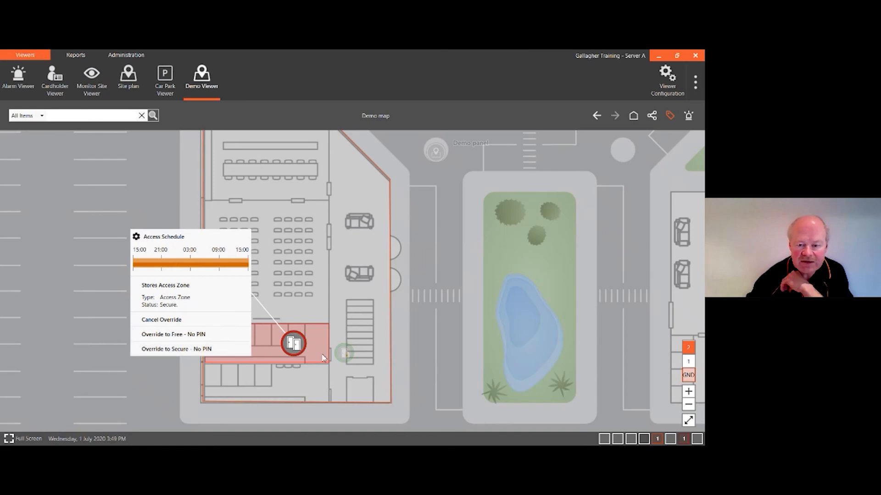
{"action": "left_click", "coordinate": [345, 356]}
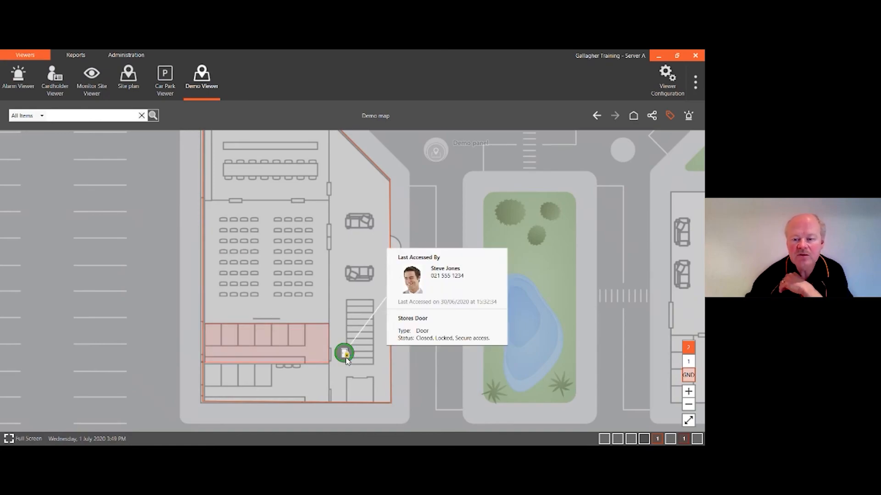